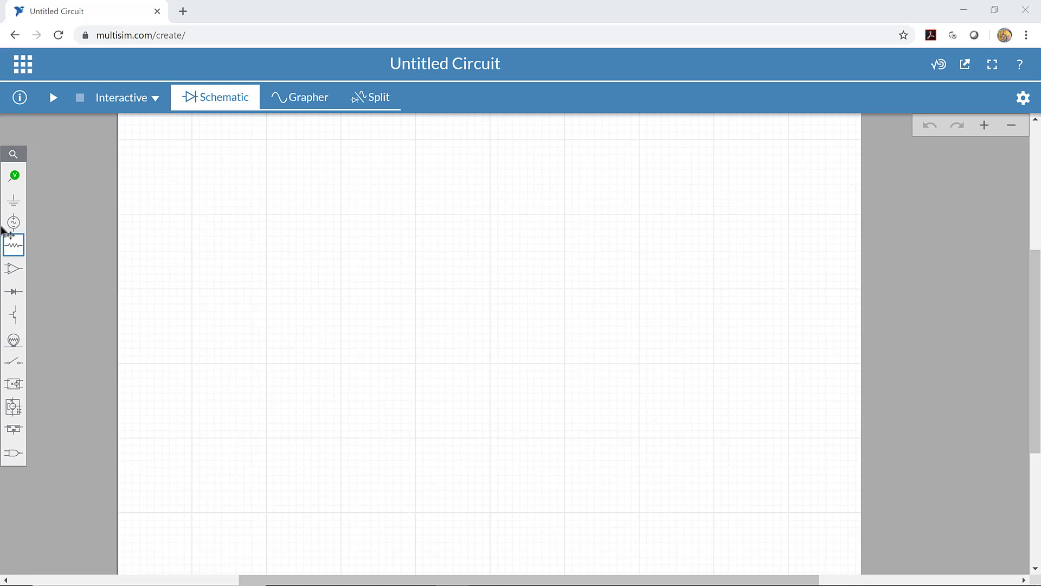
# Place an AC voltage source on the schematic and a horizontal resistor above and to the right of it.
pyautogui.click(16, 223)
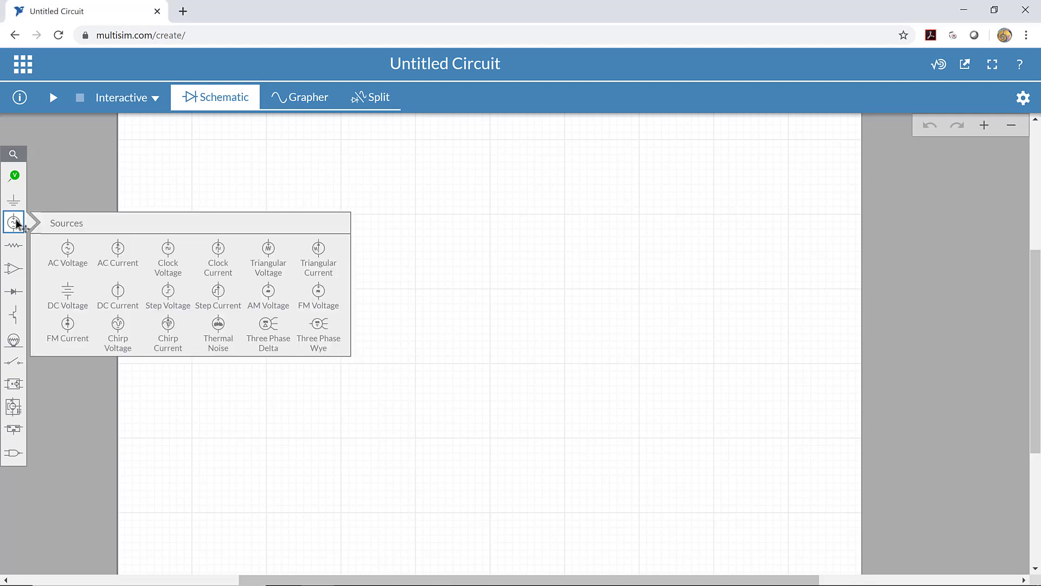
pyautogui.click(68, 254)
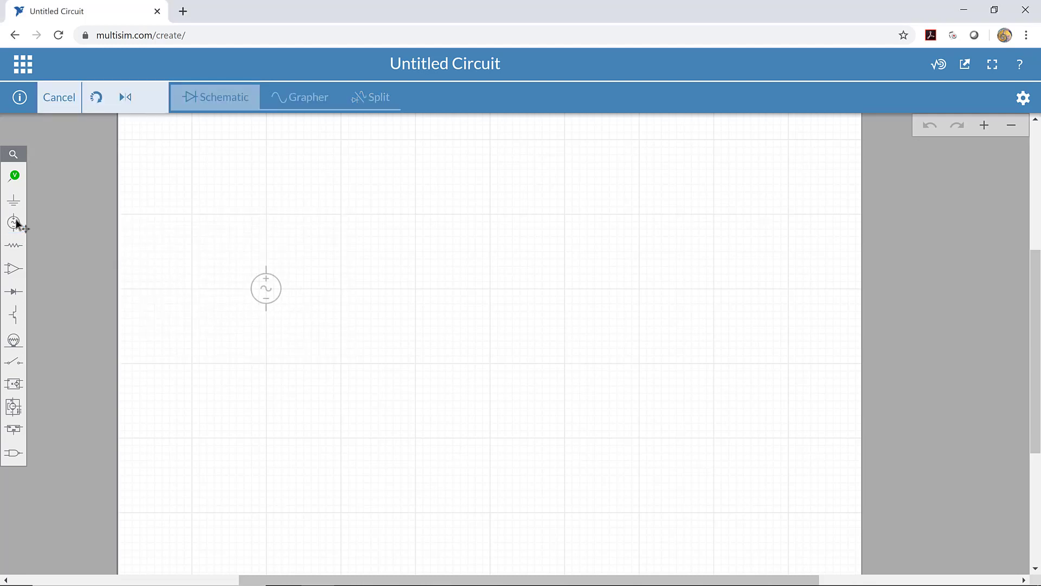
pyautogui.click(266, 288)
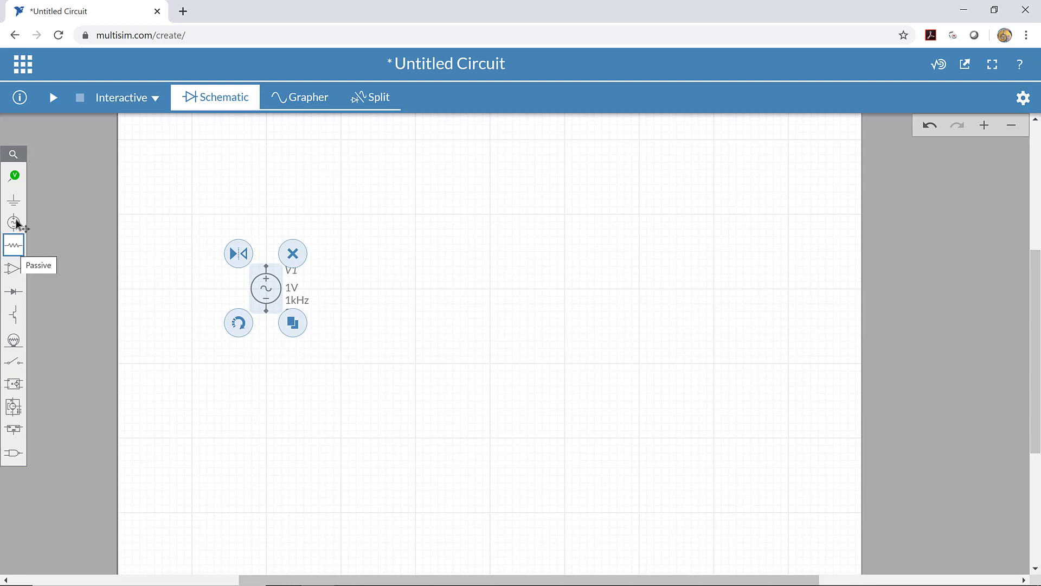
pyautogui.click(16, 223)
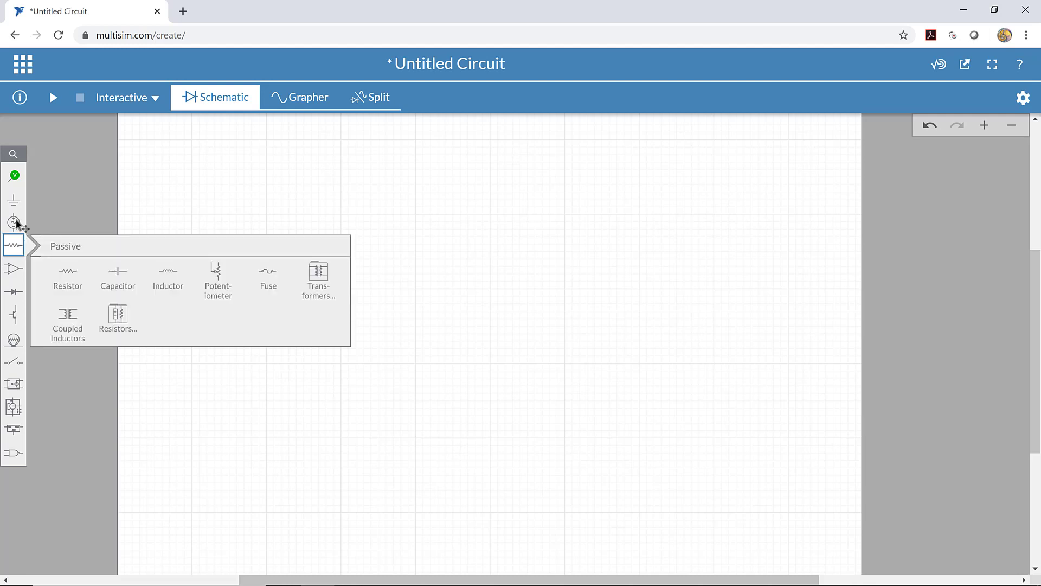
pyautogui.press('Return')
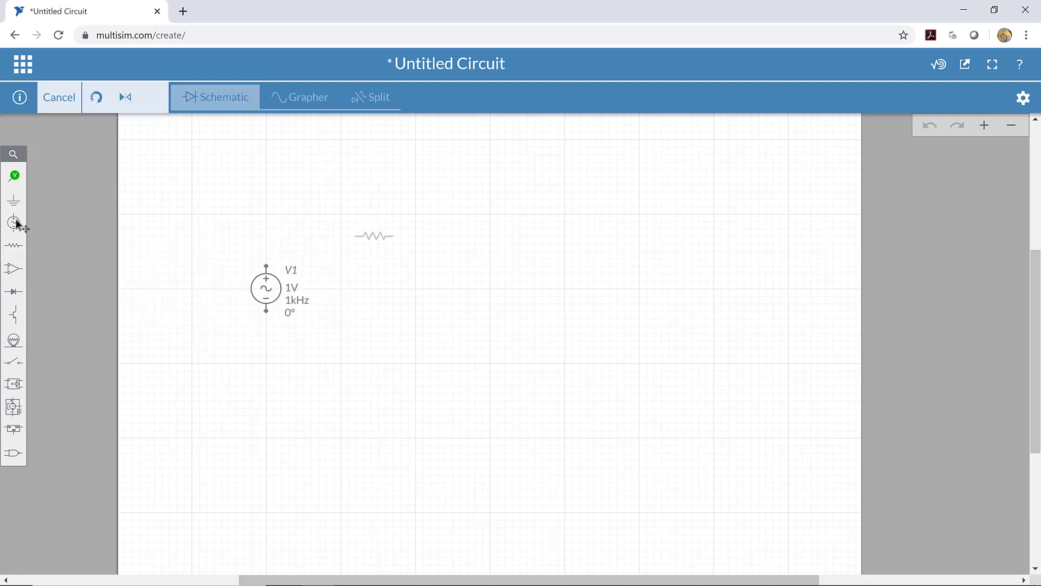
pyautogui.press('Return')
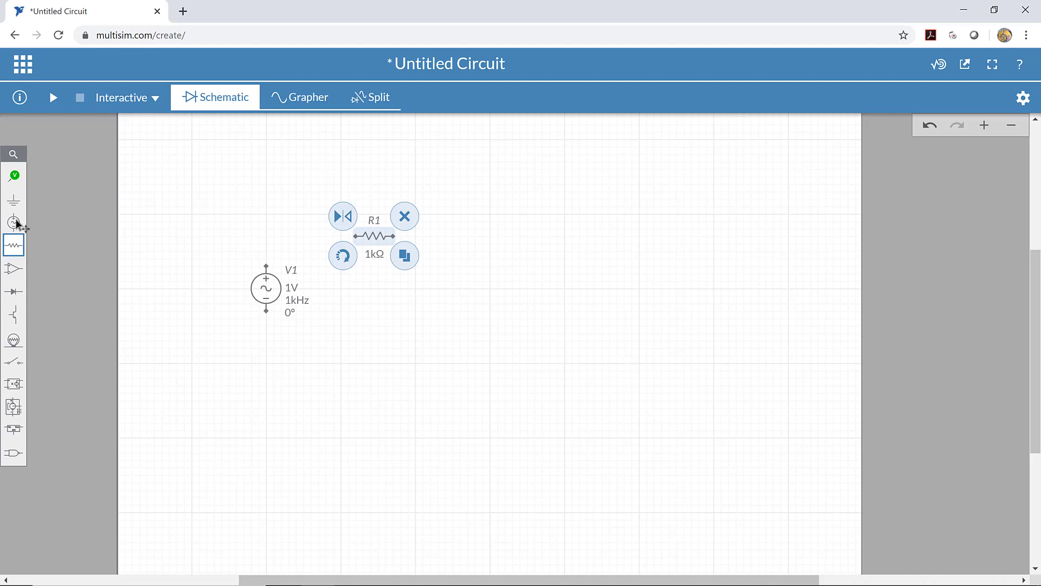
# Place a capacitor in vertical orientation, below and to the right of the resistor.
pyautogui.press('Return')
pyautogui.press('Right')
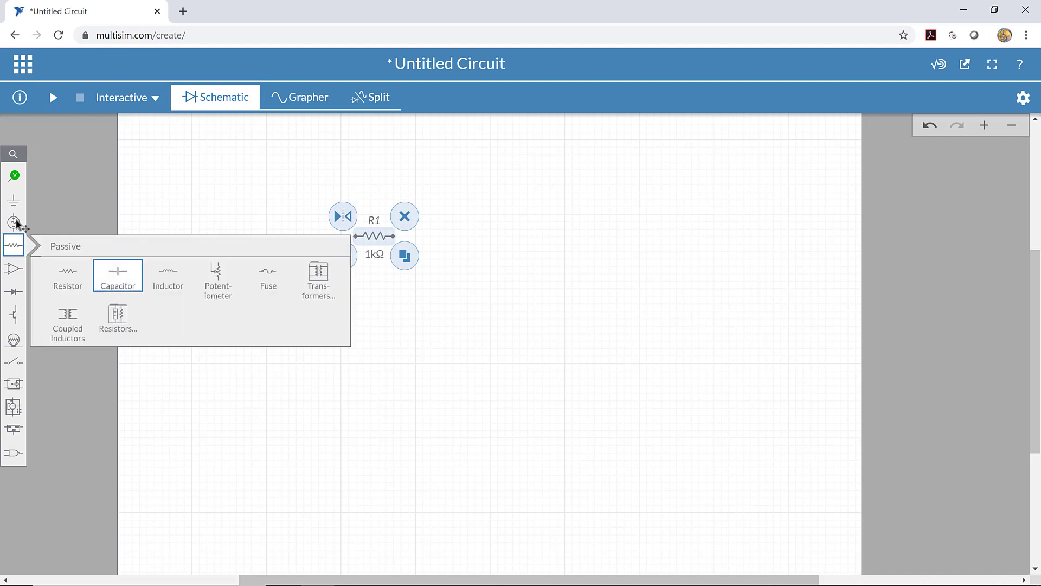
pyautogui.click(118, 275)
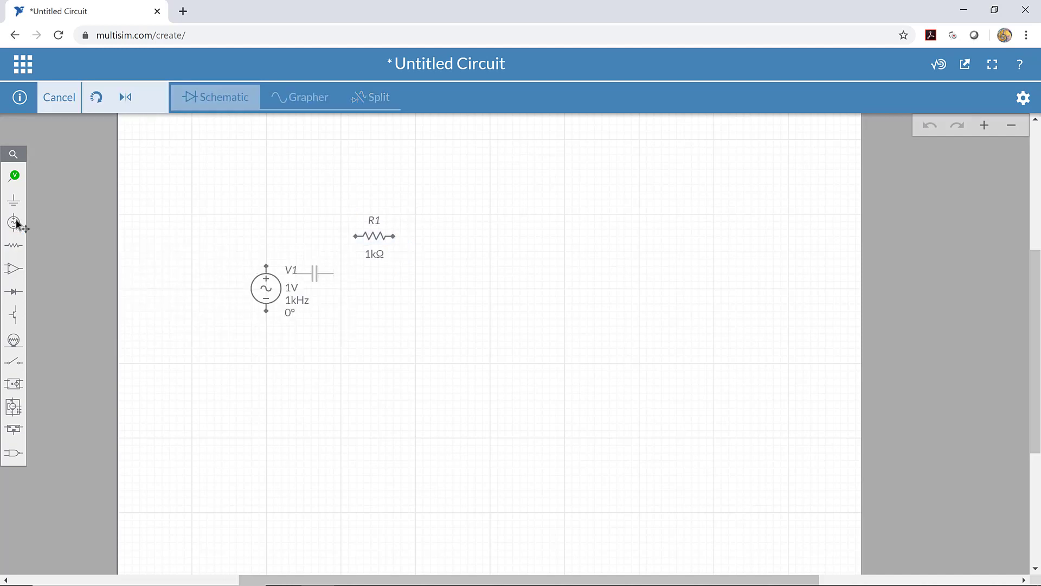
pyautogui.hotkey('shift', 'r')
pyautogui.click(460, 284)
pyautogui.press('Escape')
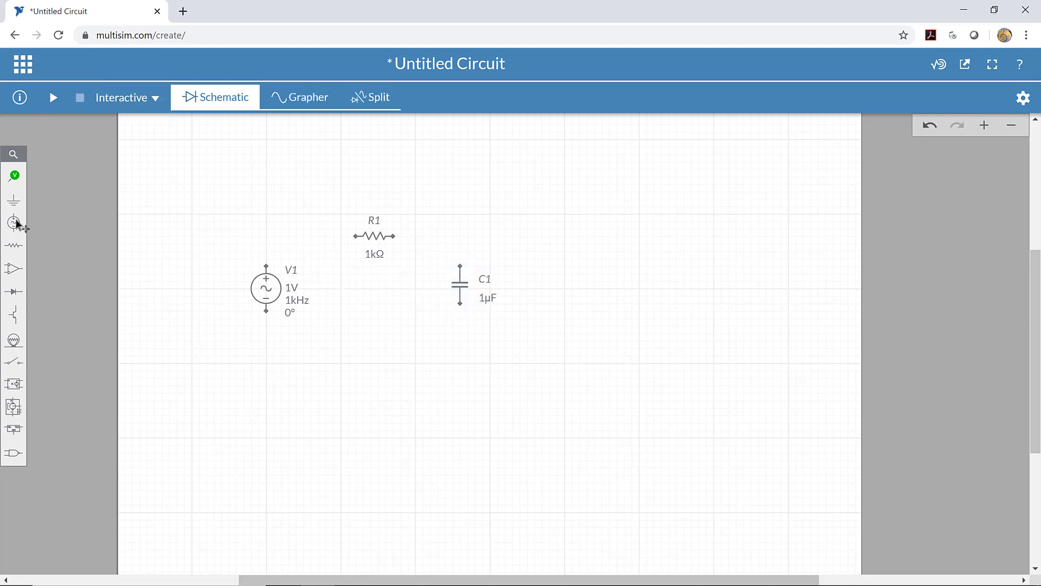
# Wire the AC source, resistor and capacitor into a closed series loop, returning from the capacitor to the source's negative terminal.
pyautogui.click(265, 265)
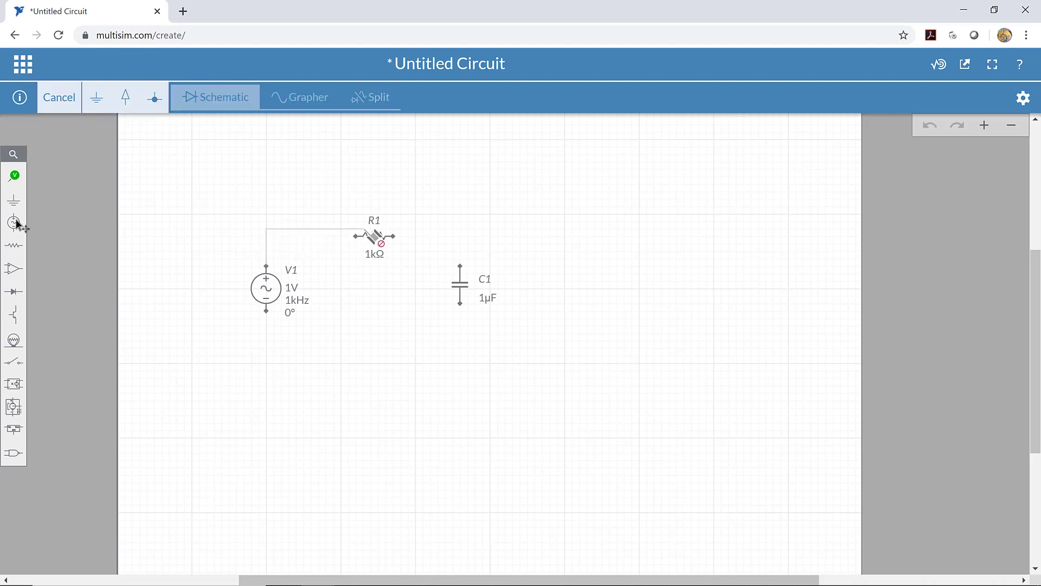
pyautogui.click(356, 237)
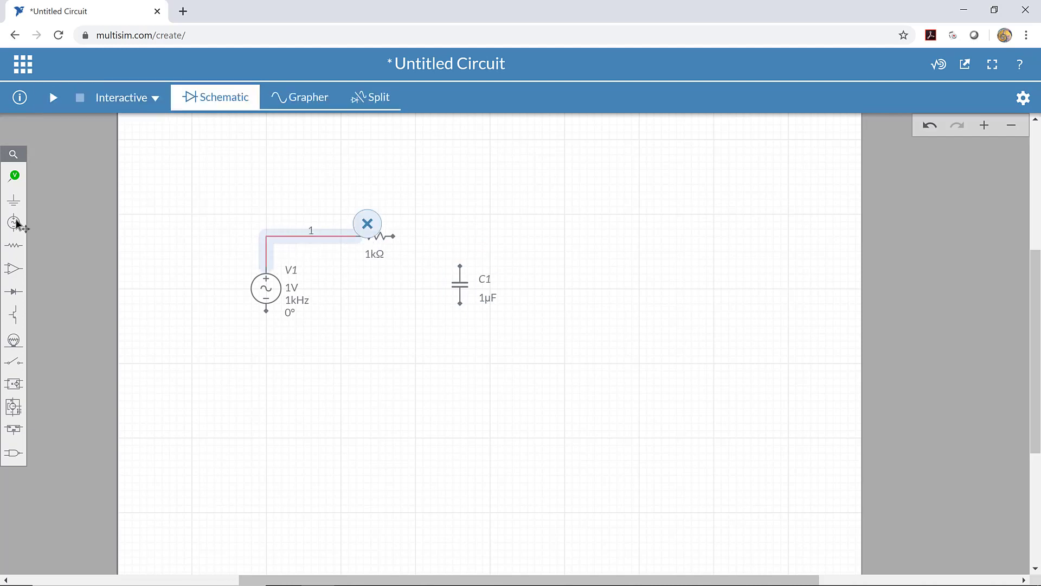
pyautogui.click(394, 236)
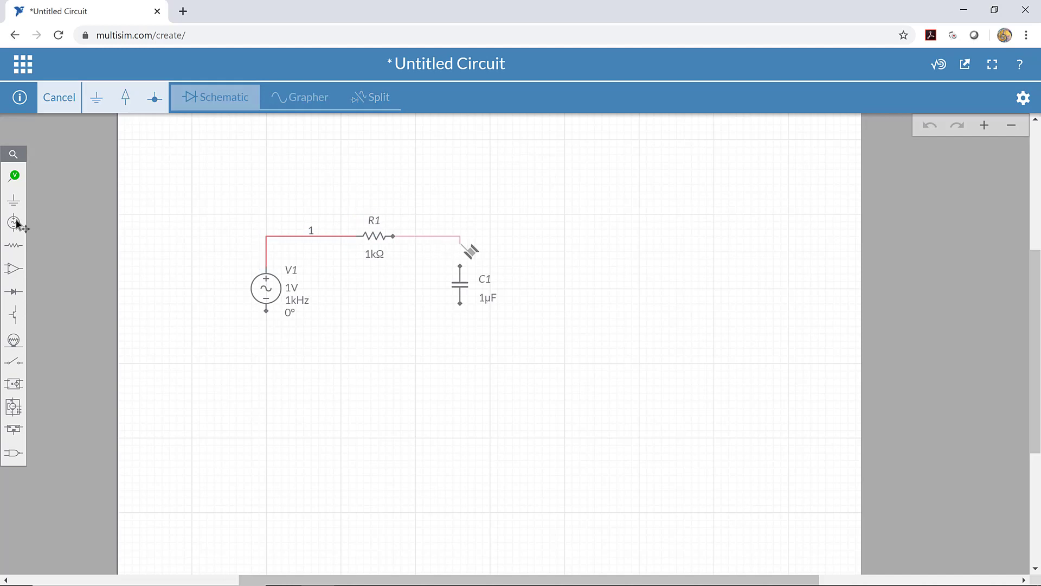
pyautogui.click(459, 265)
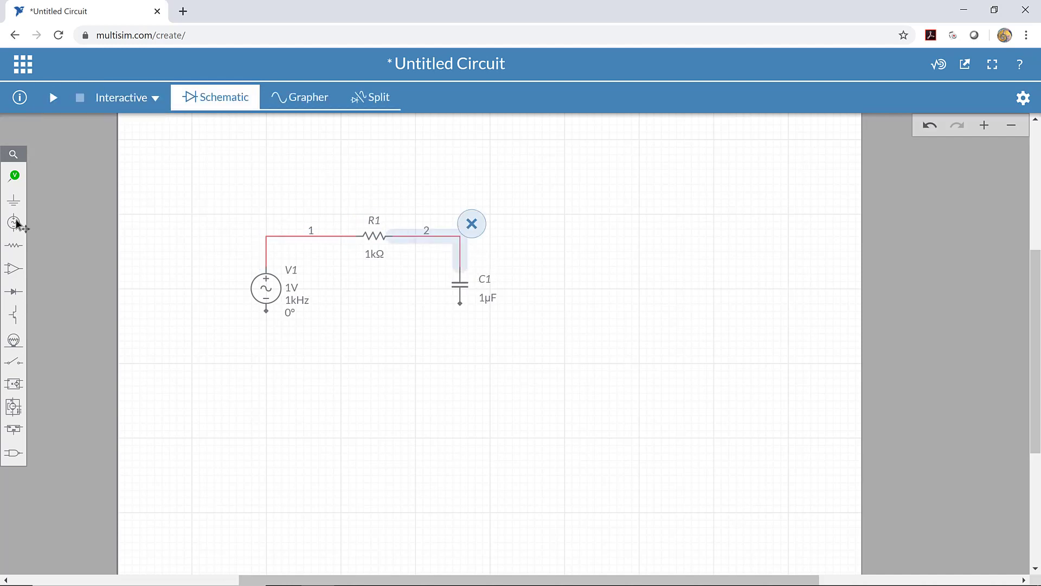
pyautogui.click(460, 304)
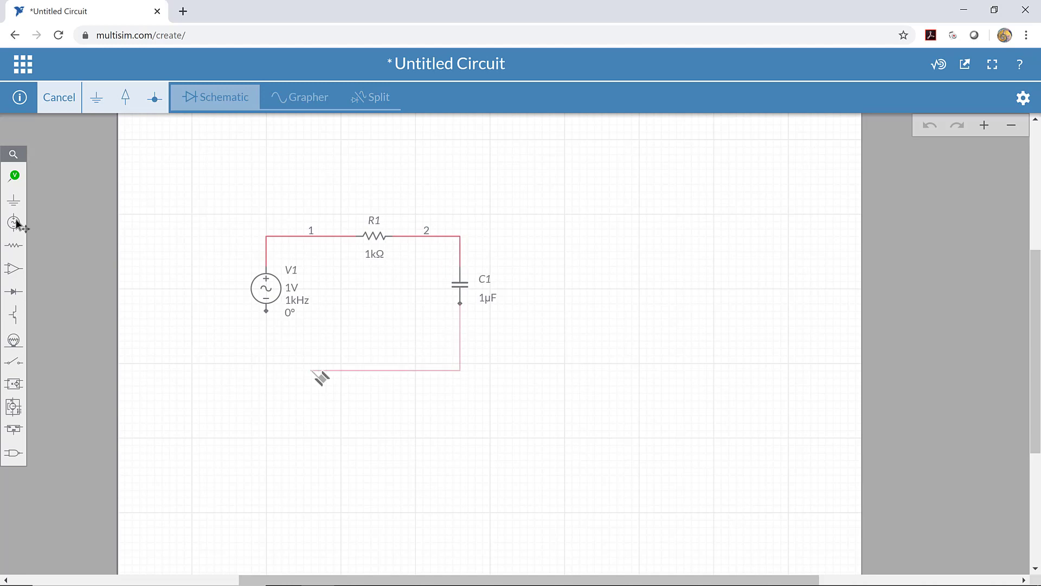
pyautogui.click(266, 311)
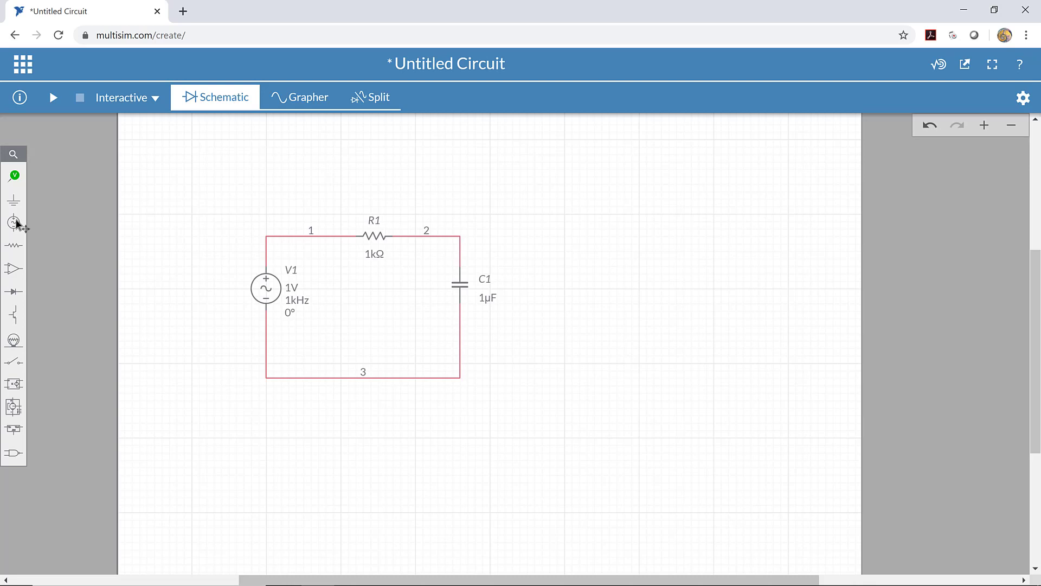
# Switch to Paint and handwrite the cutoff frequency formula fc = 1/(2πRC) with the Pencil tool.
pyautogui.moveTo(360, 583)
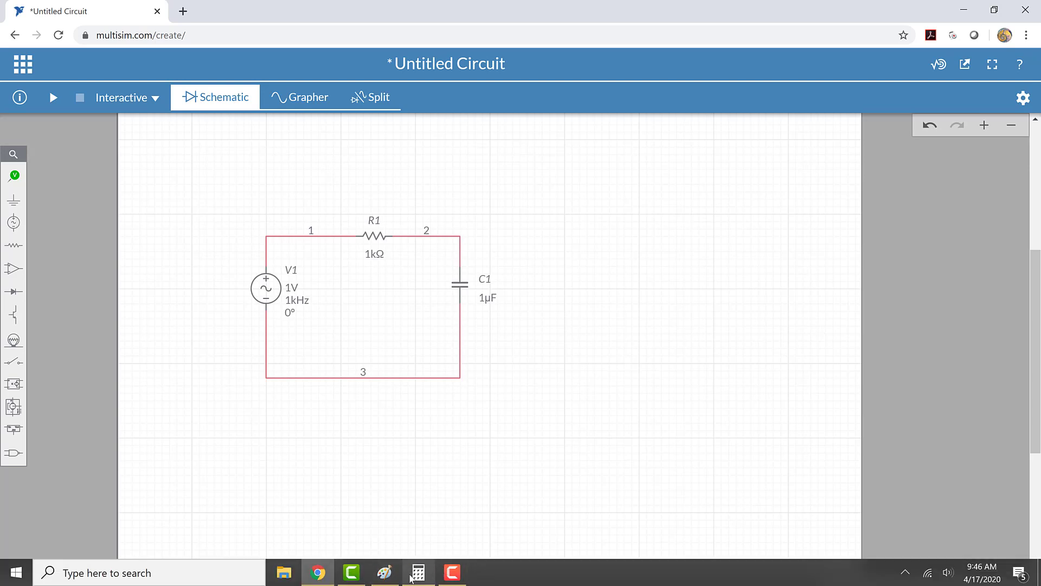
pyautogui.click(385, 572)
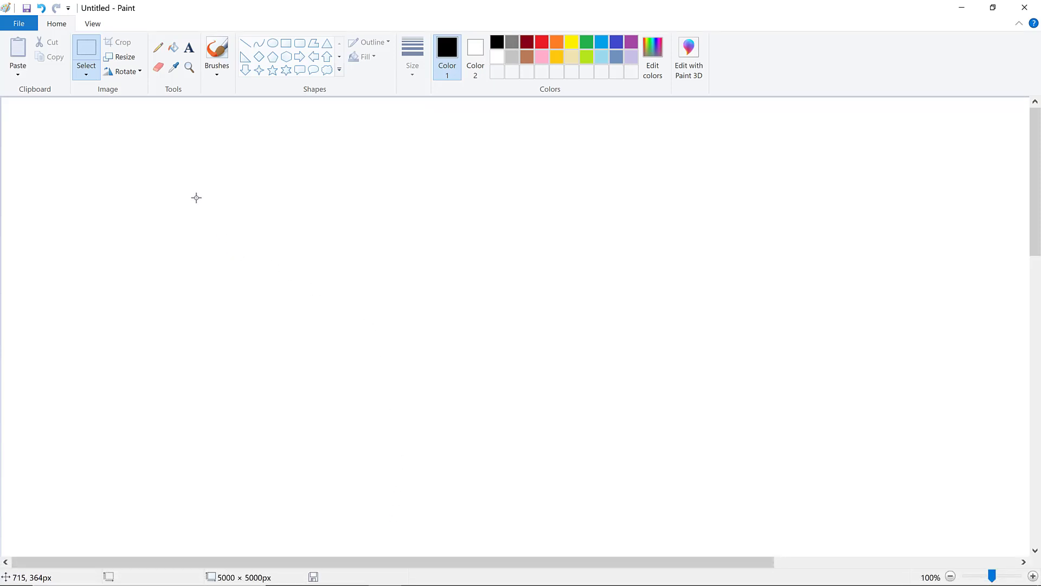
pyautogui.click(157, 50)
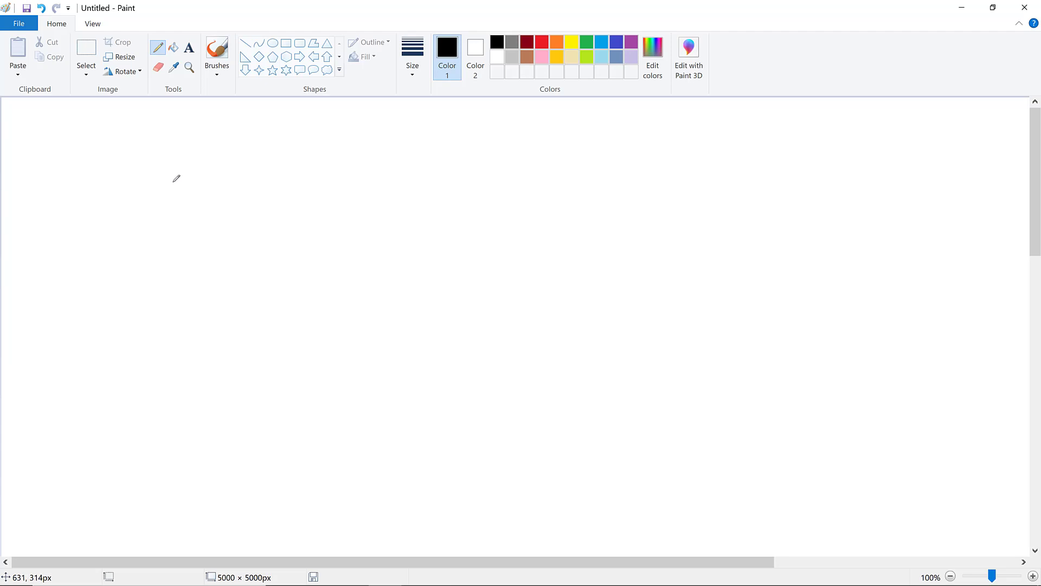
pyautogui.moveTo(173, 168)
pyautogui.mouseDown()
pyautogui.moveTo(162, 169)
pyautogui.moveTo(162, 204)
pyautogui.moveTo(168, 187)
pyautogui.moveTo(179, 206)
pyautogui.moveTo(194, 183)
pyautogui.moveTo(207, 179)
pyautogui.moveTo(207, 189)
pyautogui.mouseUp()
pyautogui.moveTo(271, 155); pyautogui.dragTo(325, 169)
pyautogui.moveTo(235, 199); pyautogui.dragTo(333, 205)
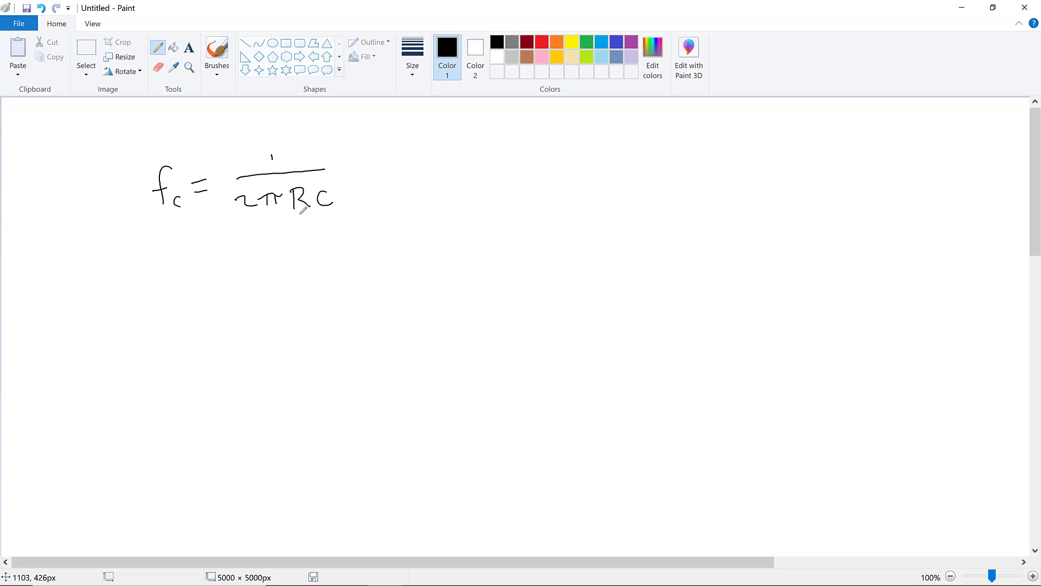
# Underline R and fc in the formula and write 1kΩ beneath R and 1kHz beneath fc.
pyautogui.moveTo(292, 214)
pyautogui.mouseDown()
pyautogui.moveTo(313, 214)
pyautogui.moveTo(289, 241)
pyautogui.moveTo(300, 241)
pyautogui.mouseUp()
pyautogui.moveTo(301, 235); pyautogui.dragTo(338, 239)
pyautogui.moveTo(161, 221)
pyautogui.mouseDown()
pyautogui.moveTo(182, 220)
pyautogui.moveTo(154, 261)
pyautogui.moveTo(171, 249)
pyautogui.moveTo(179, 259)
pyautogui.moveTo(187, 245)
pyautogui.moveTo(186, 258)
pyautogui.mouseUp()
pyautogui.moveTo(193, 242); pyautogui.dragTo(205, 262)
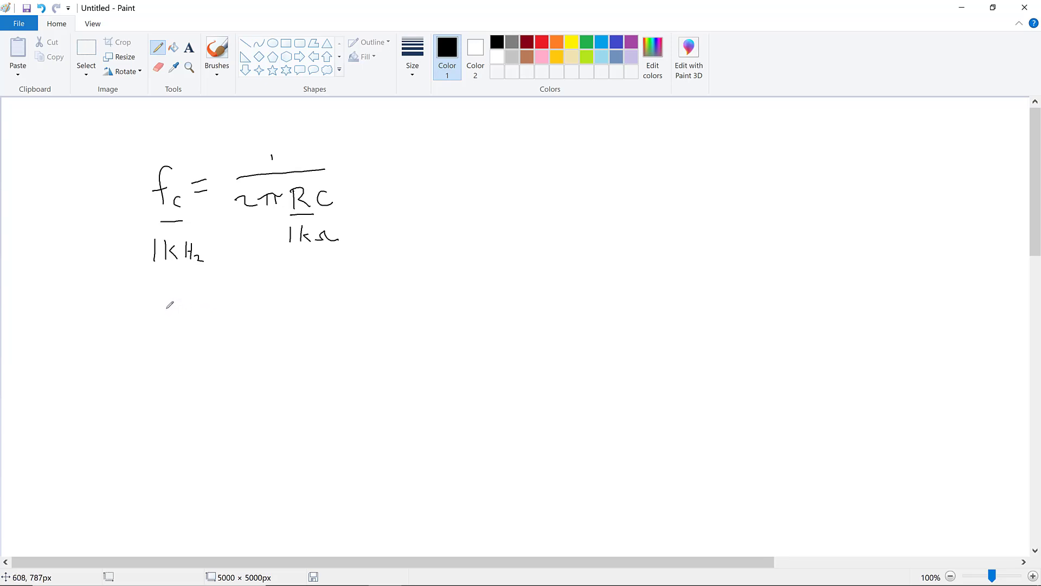
# Handwrite the formula with its values substituted, 1000 Hz = 1/(2π·1000Ω·C), below the annotated formula.
pyautogui.moveTo(166, 307)
pyautogui.mouseDown()
pyautogui.moveTo(166, 324)
pyautogui.moveTo(181, 308)
pyautogui.moveTo(226, 321)
pyautogui.moveTo(233, 308)
pyautogui.moveTo(245, 319)
pyautogui.moveTo(268, 313)
pyautogui.mouseUp()
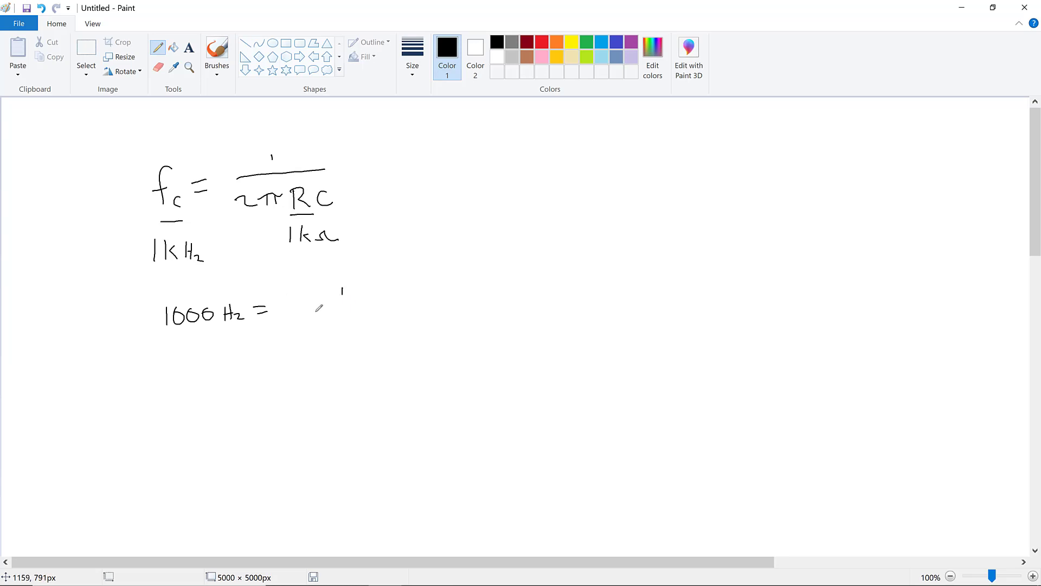
pyautogui.moveTo(293, 311); pyautogui.dragTo(383, 302)
pyautogui.moveTo(300, 331); pyautogui.dragTo(320, 336)
pyautogui.moveTo(327, 328); pyautogui.dragTo(326, 339)
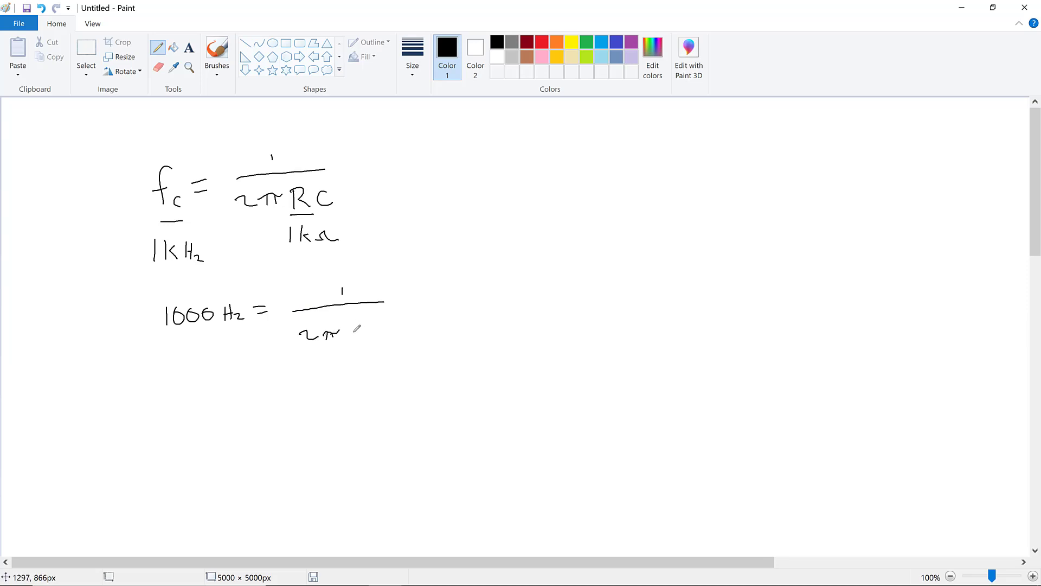
pyautogui.click(353, 333)
pyautogui.moveTo(364, 328); pyautogui.dragTo(472, 333)
pyautogui.click(440, 329)
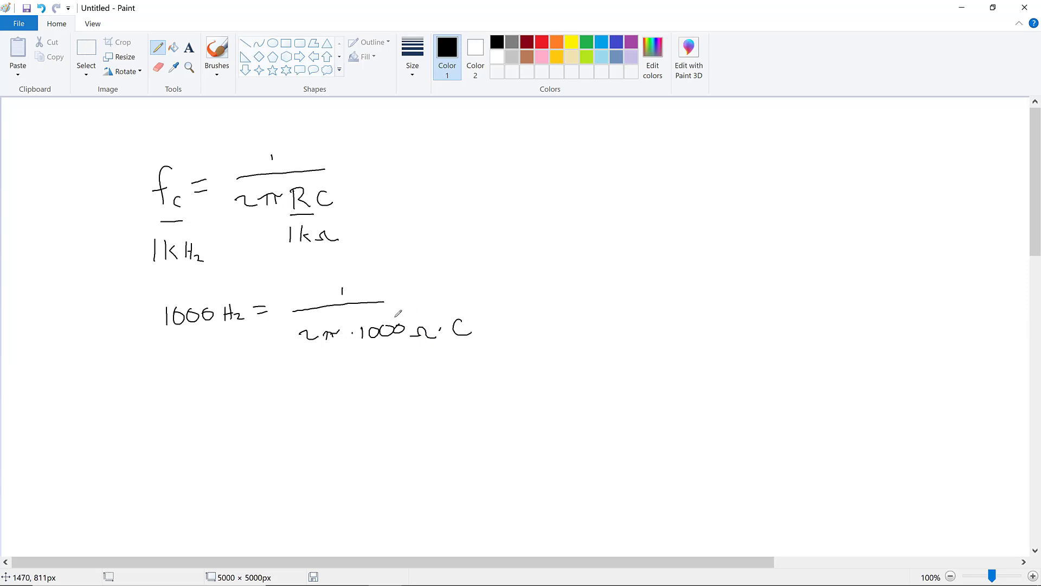
pyautogui.moveTo(382, 304); pyautogui.dragTo(462, 297)
# Handwrite the equation solved for the capacitance, C = 1/(2π·1000Ω·1000Hz), beneath the substituted equation.
pyautogui.moveTo(220, 398)
pyautogui.mouseDown()
pyautogui.moveTo(202, 400)
pyautogui.moveTo(222, 415)
pyautogui.moveTo(257, 406)
pyautogui.mouseUp()
pyautogui.moveTo(244, 413); pyautogui.dragTo(259, 413)
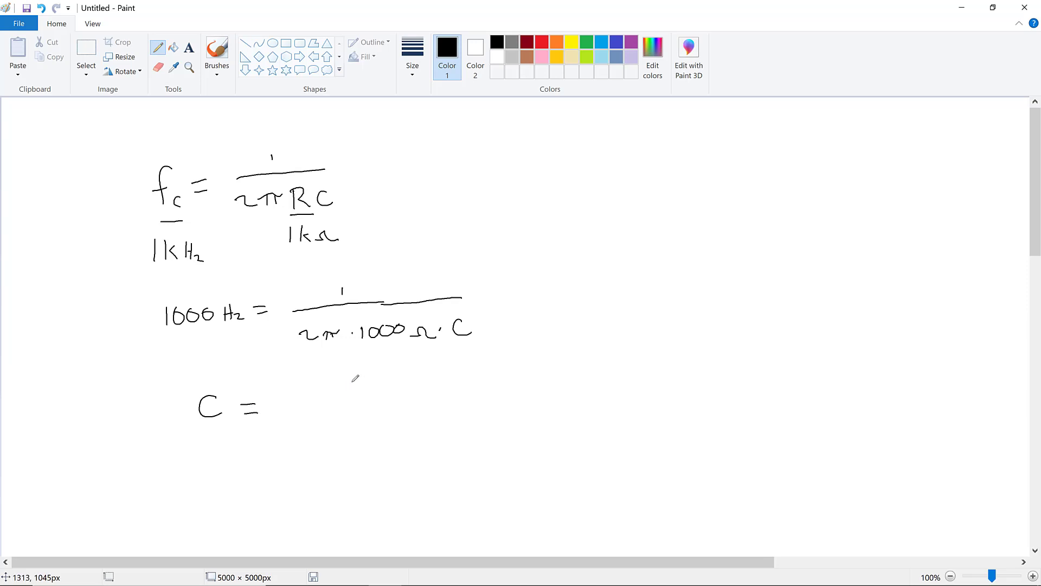
pyautogui.moveTo(343, 379); pyautogui.dragTo(344, 385)
pyautogui.moveTo(278, 411); pyautogui.dragTo(457, 390)
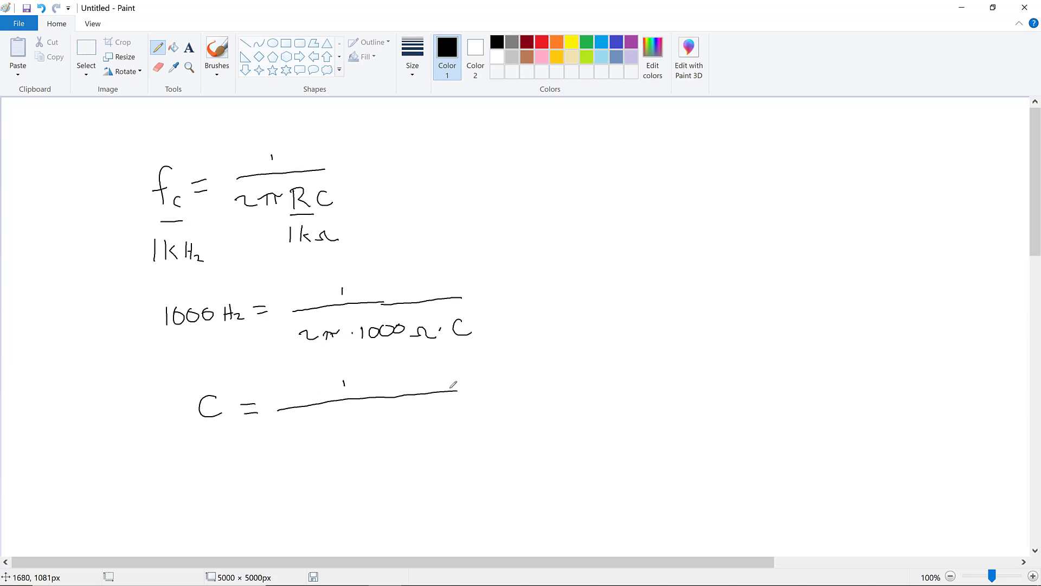
pyautogui.moveTo(277, 434)
pyautogui.mouseDown()
pyautogui.moveTo(311, 444)
pyautogui.moveTo(325, 428)
pyautogui.moveTo(360, 437)
pyautogui.moveTo(372, 424)
pyautogui.moveTo(465, 431)
pyautogui.mouseUp()
pyautogui.moveTo(477, 418)
pyautogui.mouseDown()
pyautogui.moveTo(512, 428)
pyautogui.moveTo(508, 417)
pyautogui.moveTo(527, 431)
pyautogui.moveTo(537, 423)
pyautogui.mouseUp()
pyautogui.moveTo(541, 423); pyautogui.dragTo(557, 429)
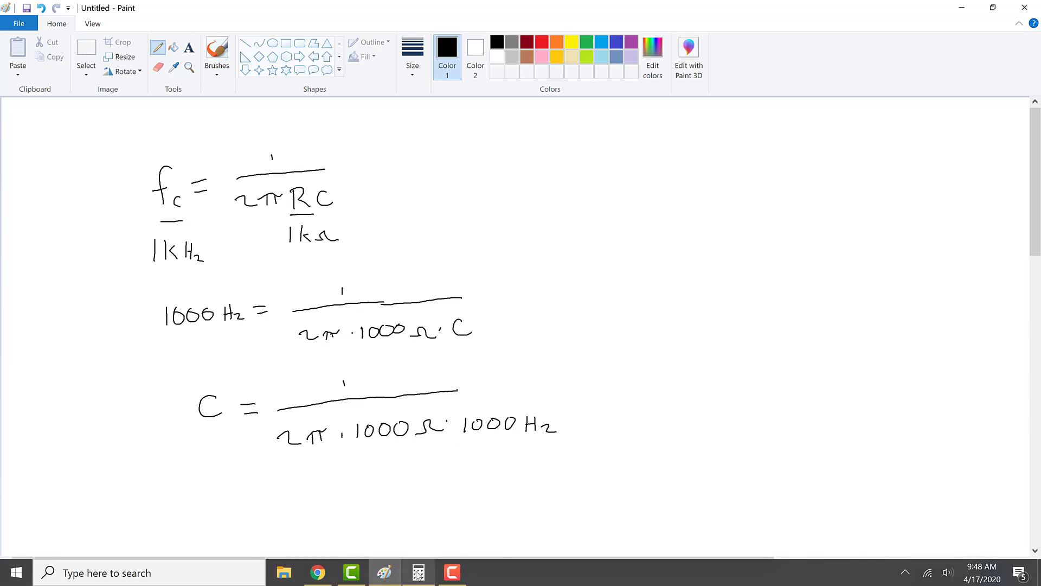
# Switch to Calculator and compute the denominator 2 × π × 1000 × 1000.
pyautogui.click(419, 572)
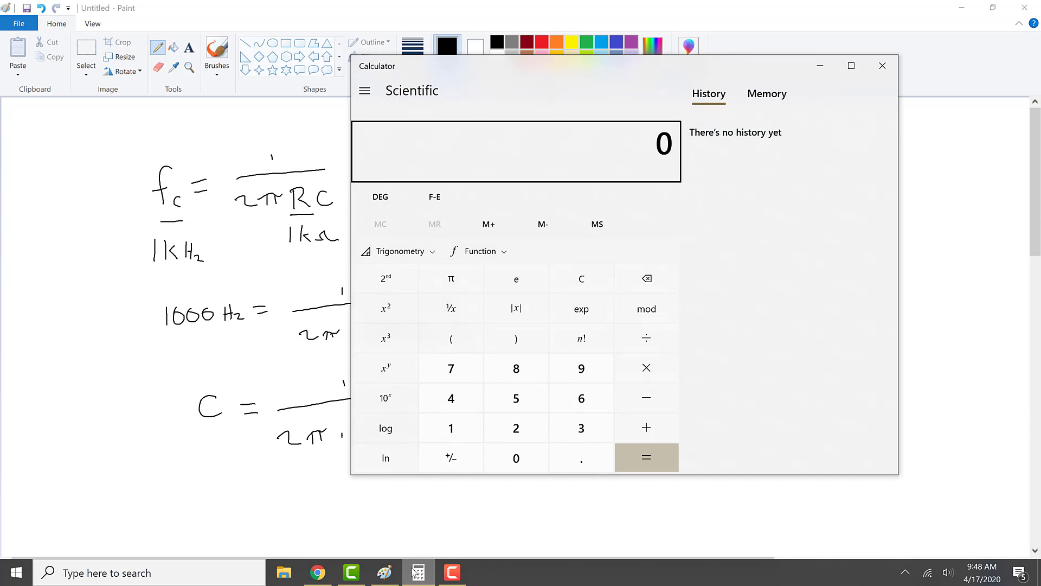
pyautogui.write('2')
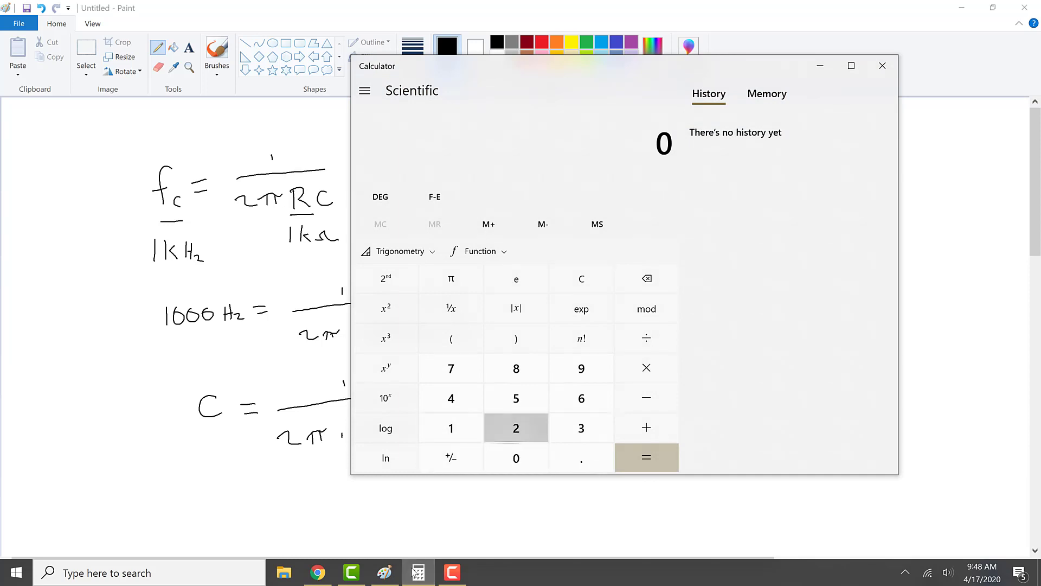
pyautogui.write('*')
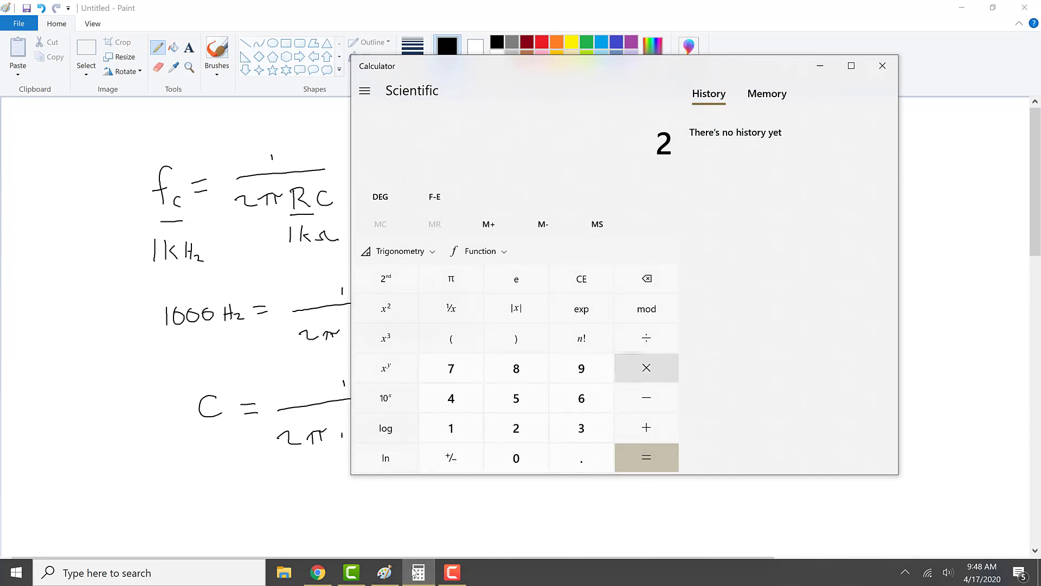
pyautogui.write('p')
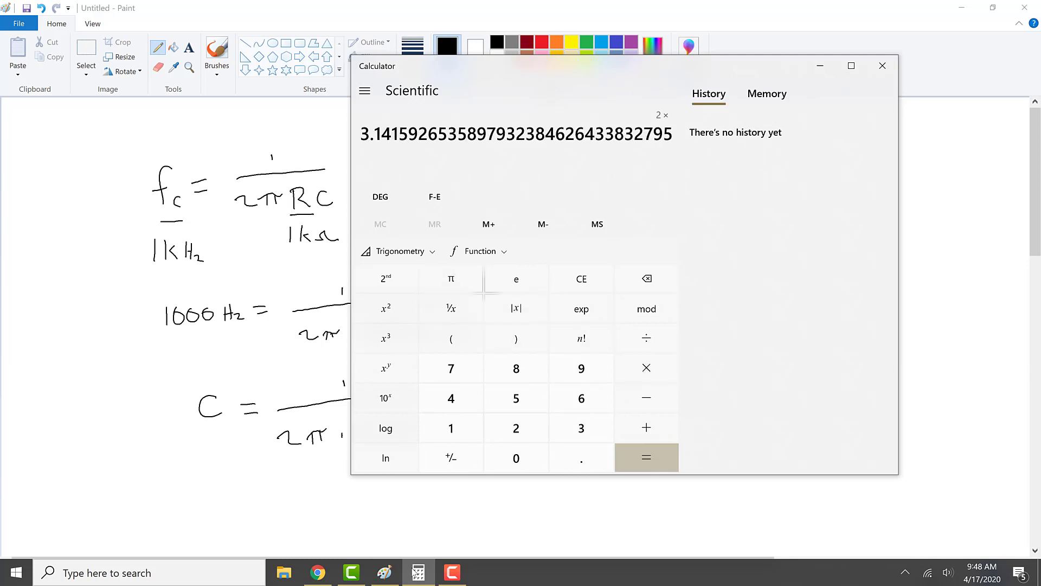
pyautogui.write('*')
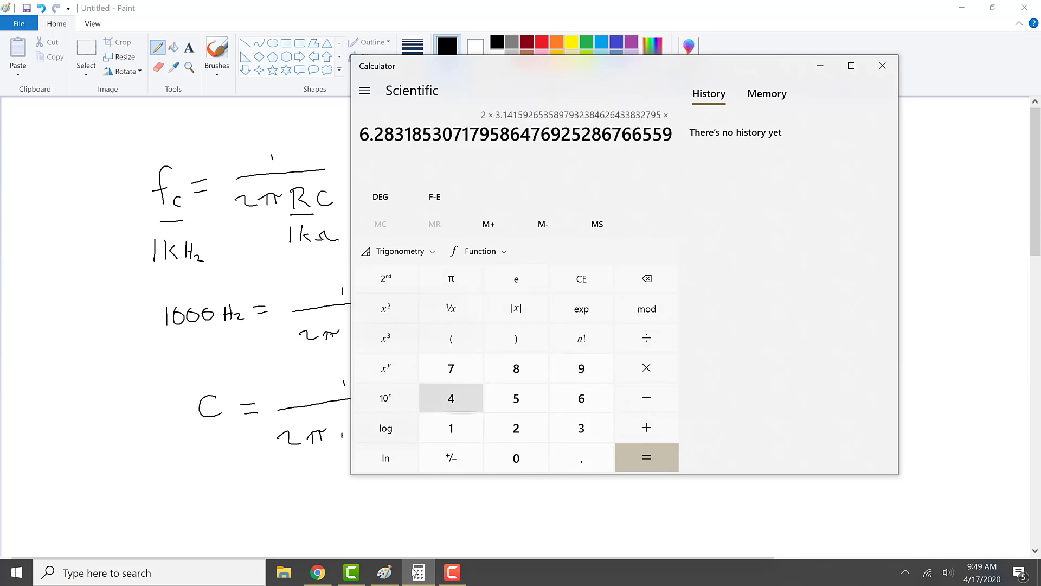
pyautogui.write('1000')
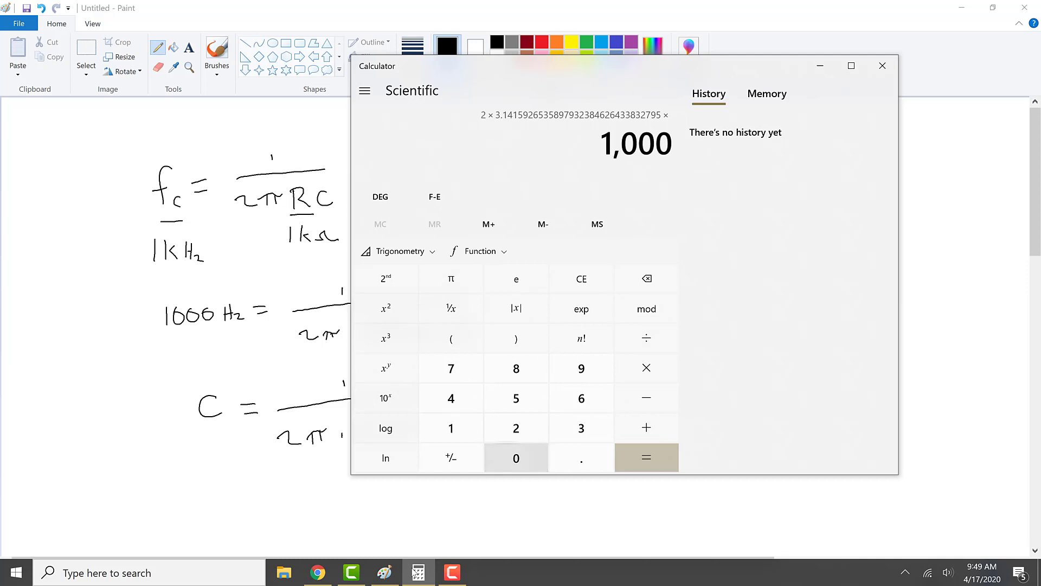
pyautogui.write('*')
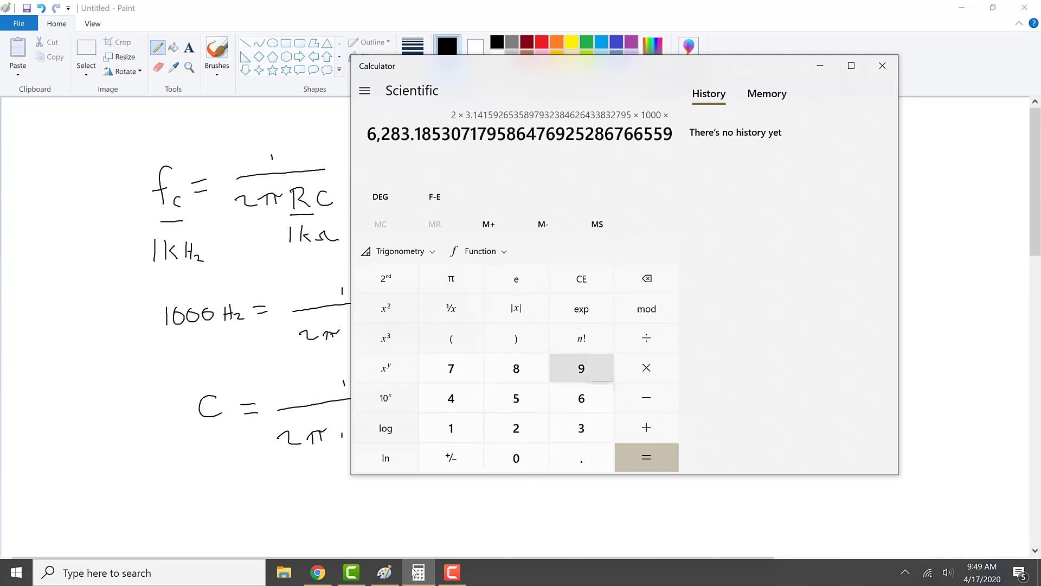
pyautogui.write('1000')
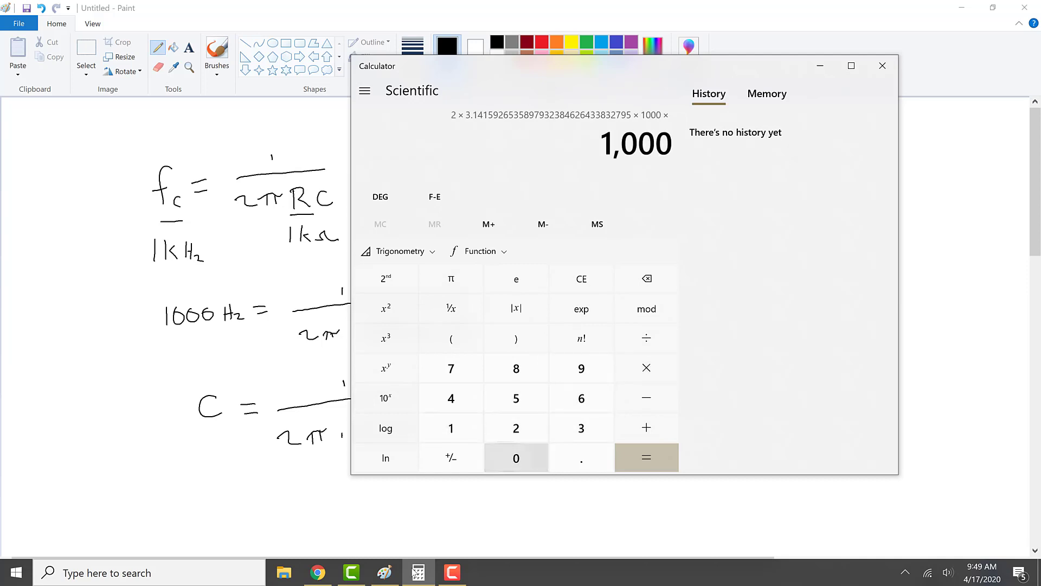
pyautogui.press('Return')
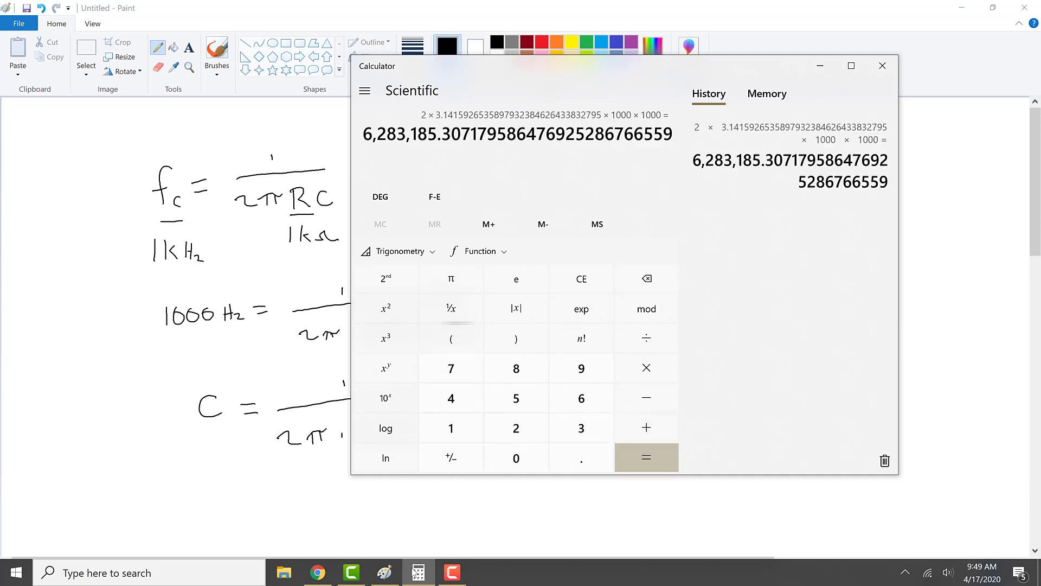
# Calculate the reciprocal of the denominator, and in Multisim Live set capacitor C1 to .159µF.
pyautogui.click(451, 308)
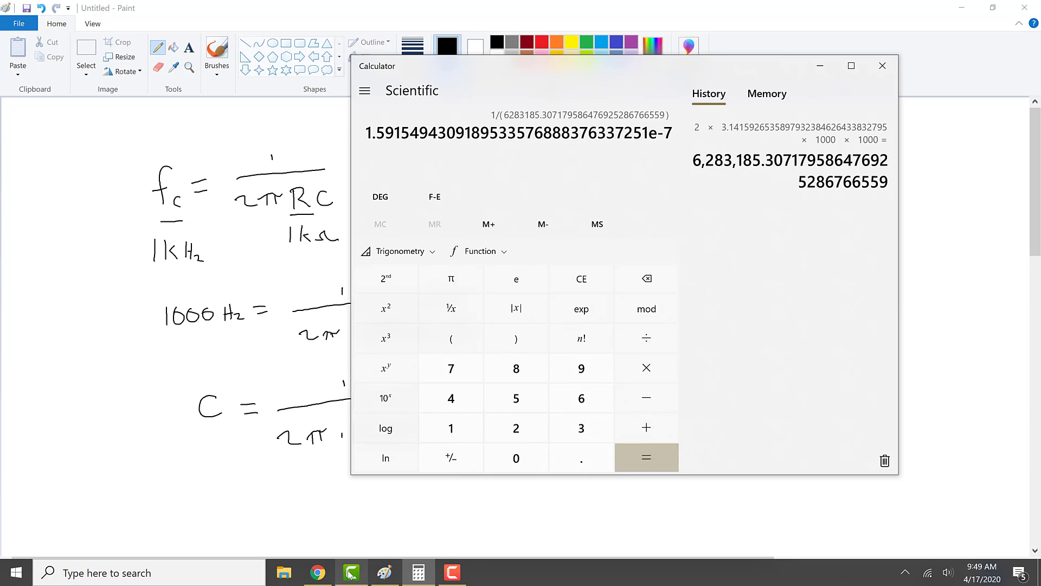
pyautogui.click(320, 572)
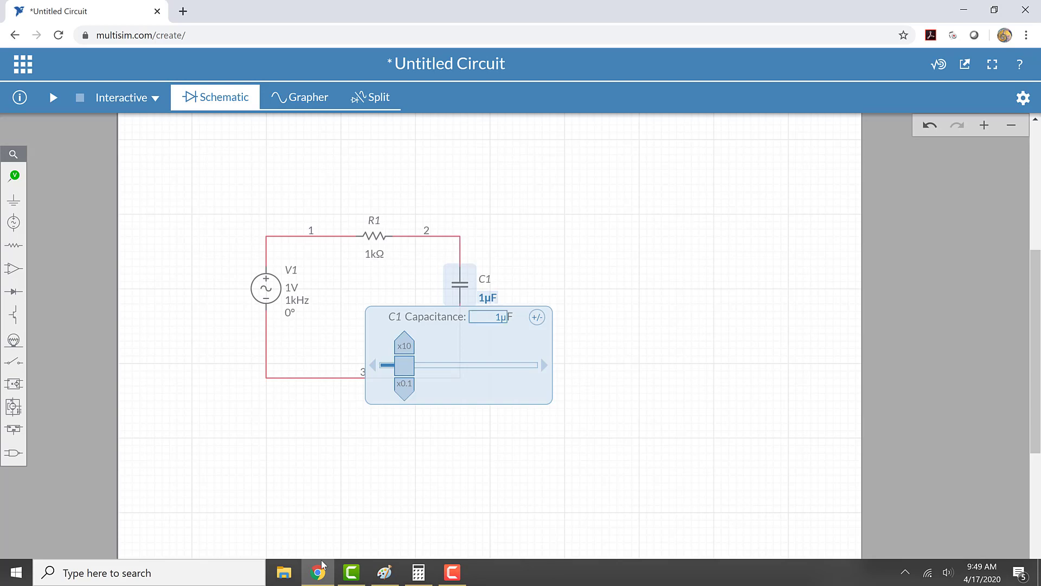
pyautogui.press('Tab')
pyautogui.press('BackSpace')
pyautogui.write('.159µ')
pyautogui.press('Return')
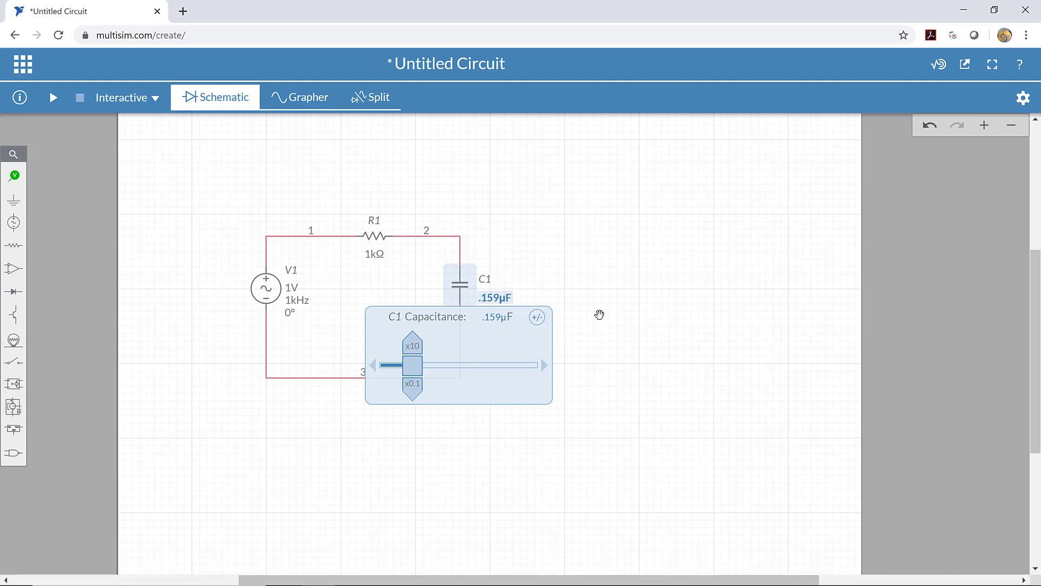
pyautogui.click(599, 314)
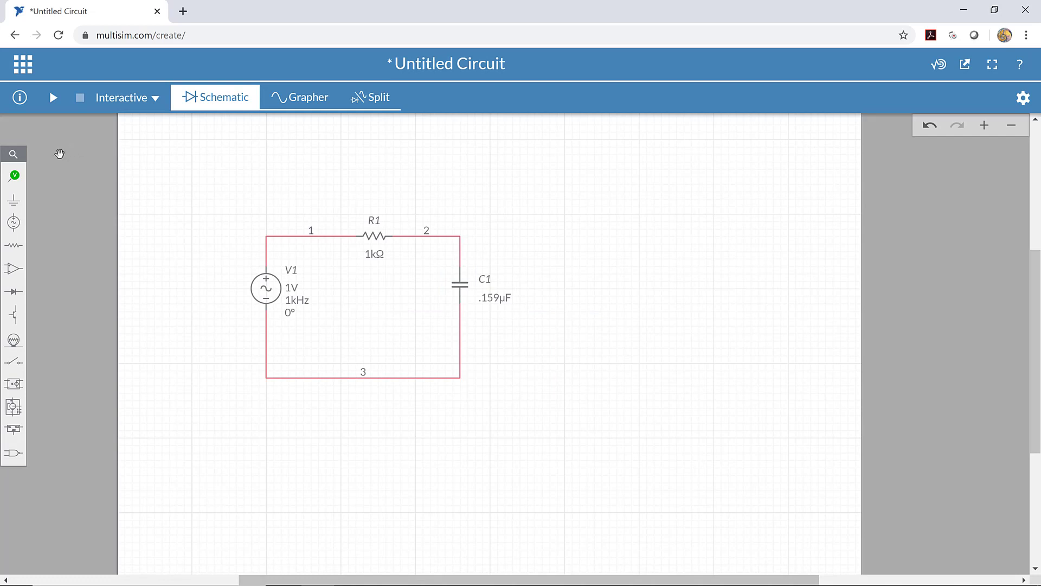
# Place a voltage probe on net 2, at the corner between resistor R1 and capacitor C1.
pyautogui.click(8, 177)
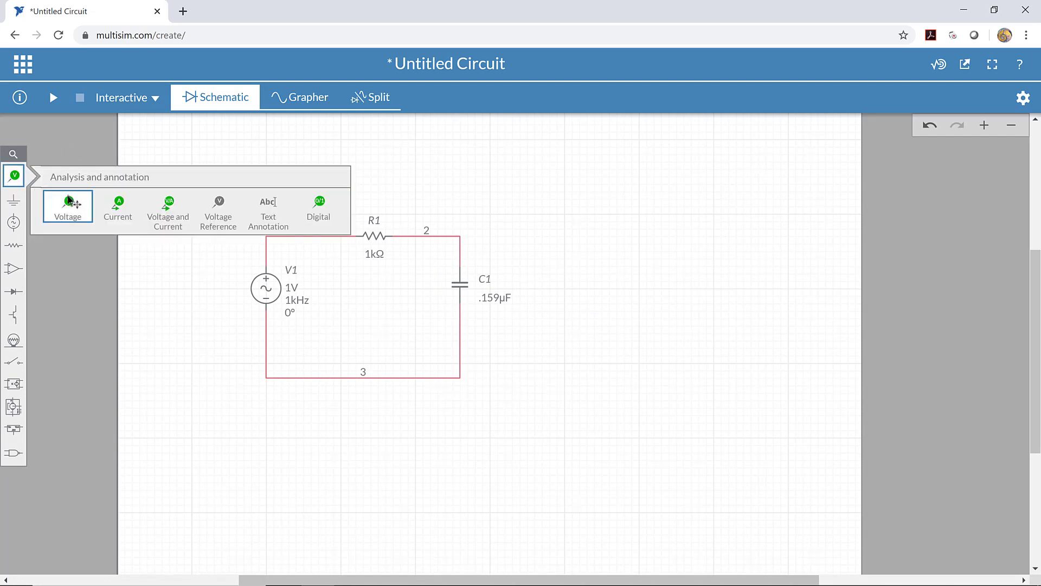
pyautogui.click(69, 202)
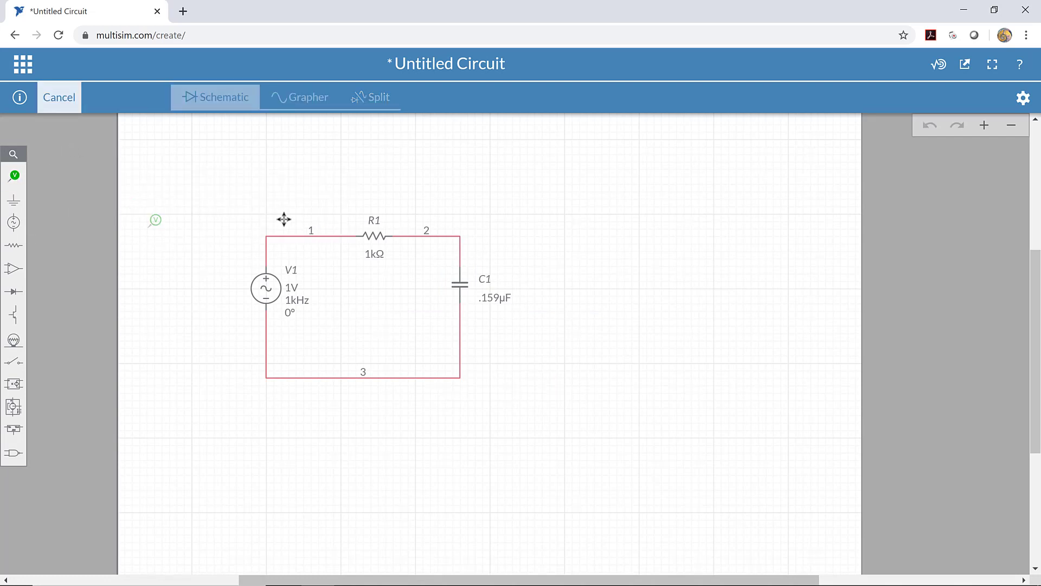
pyautogui.click(473, 221)
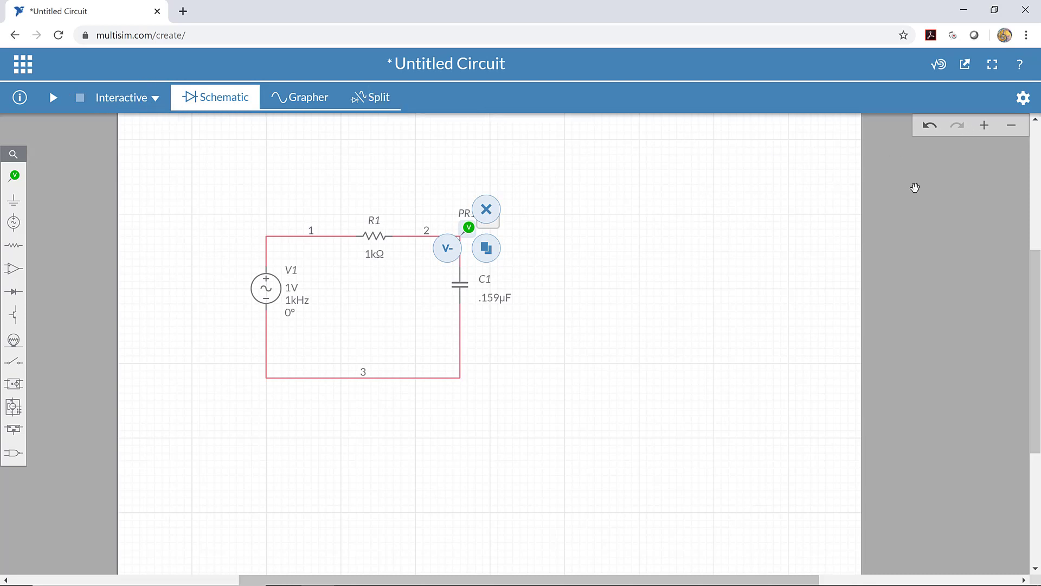
# Open the circuit's configuration and change the simulation type to AC Sweep.
pyautogui.click(1026, 100)
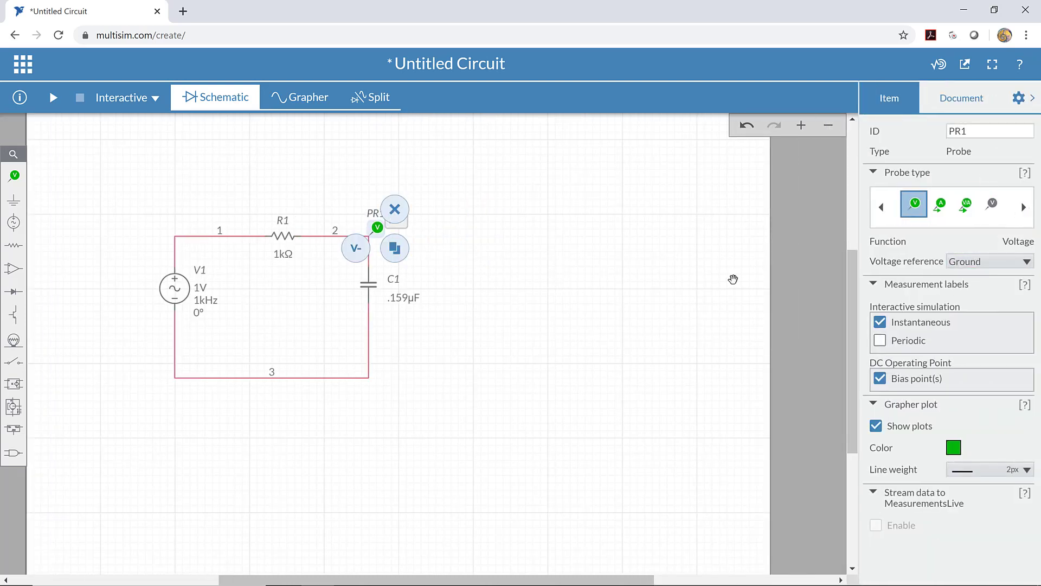
pyautogui.click(642, 274)
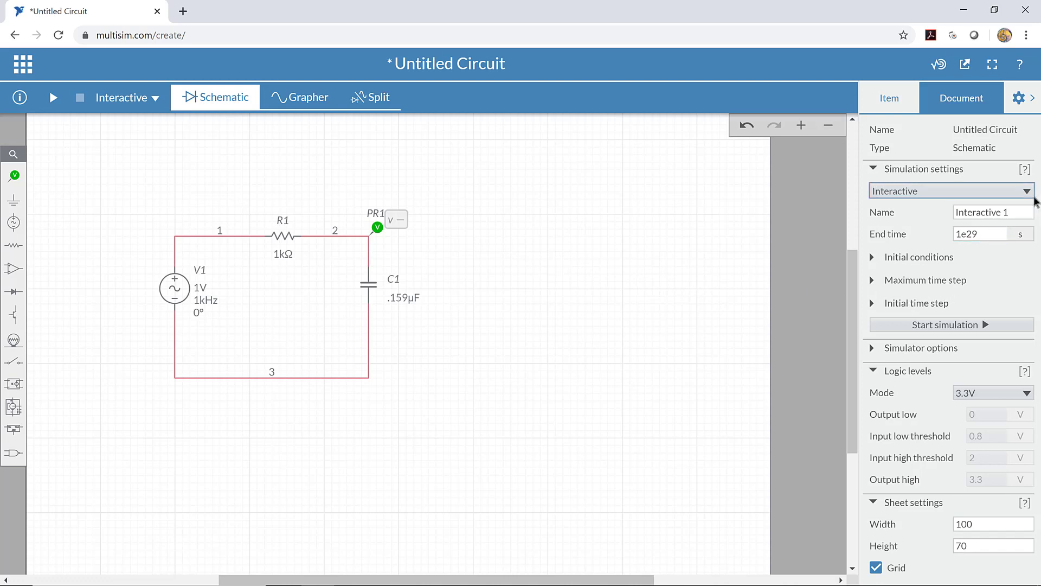
pyautogui.click(1029, 193)
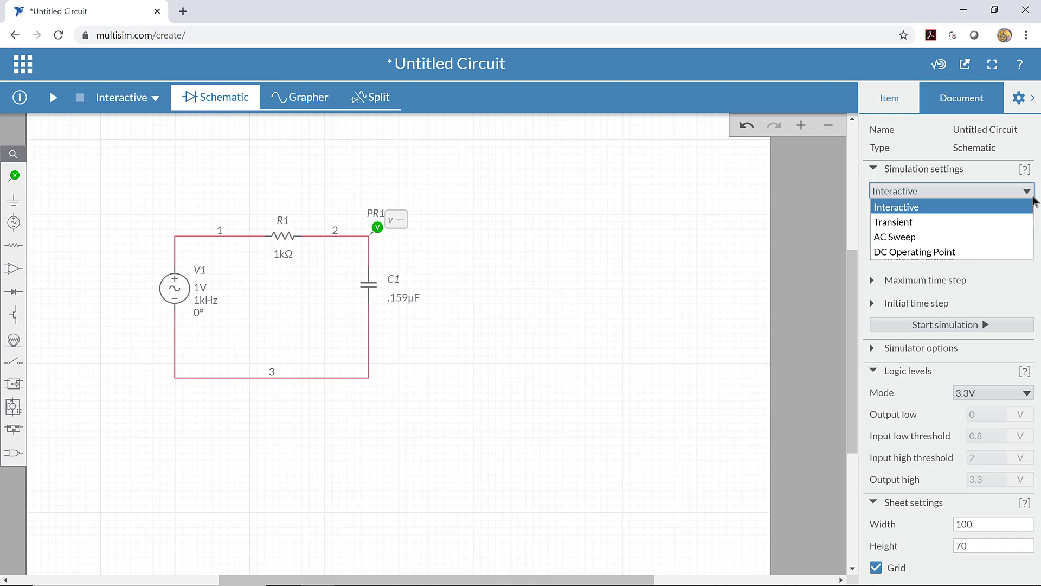
pyautogui.click(986, 237)
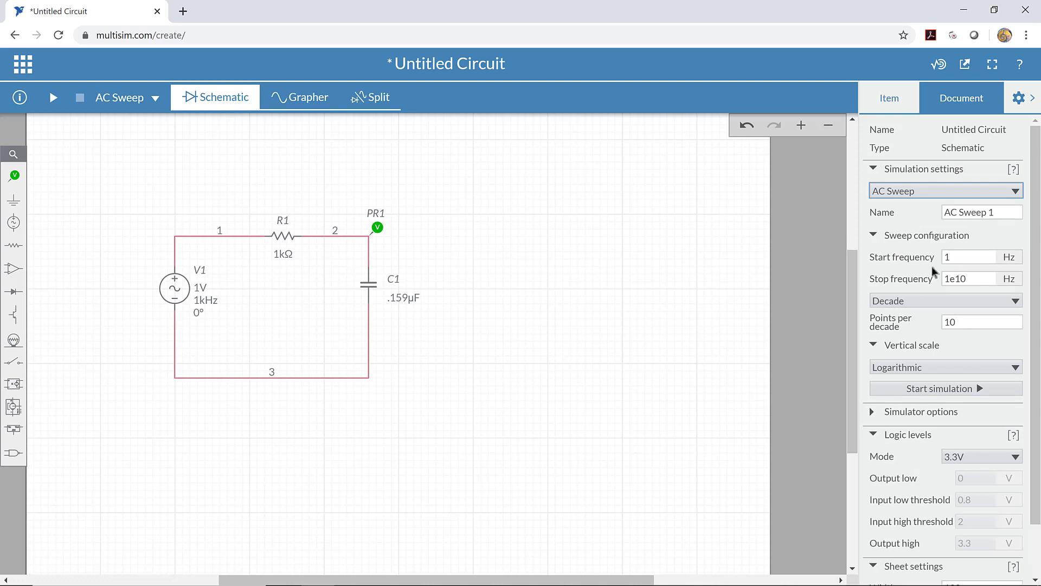
# Configure the AC sweep with a start frequency of 100 Hz and a stop frequency of 10k Hz.
pyautogui.click(954, 278)
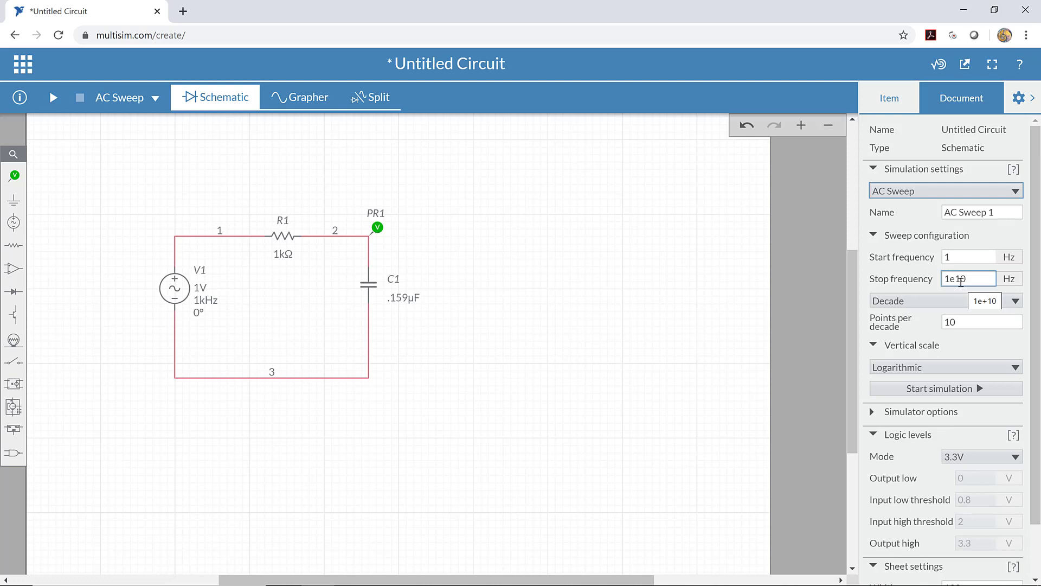
pyautogui.click(698, 289)
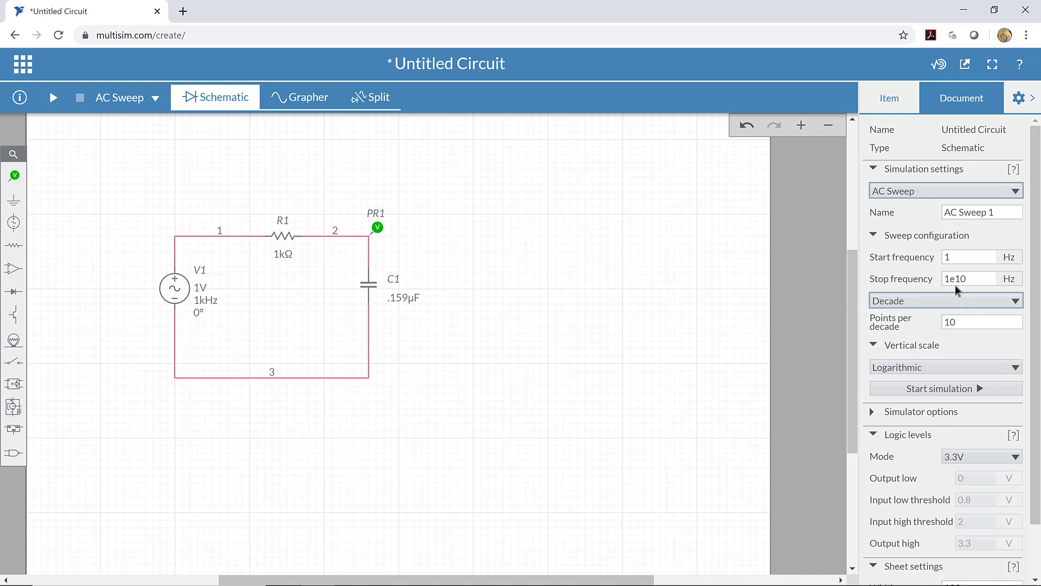
pyautogui.click(960, 258)
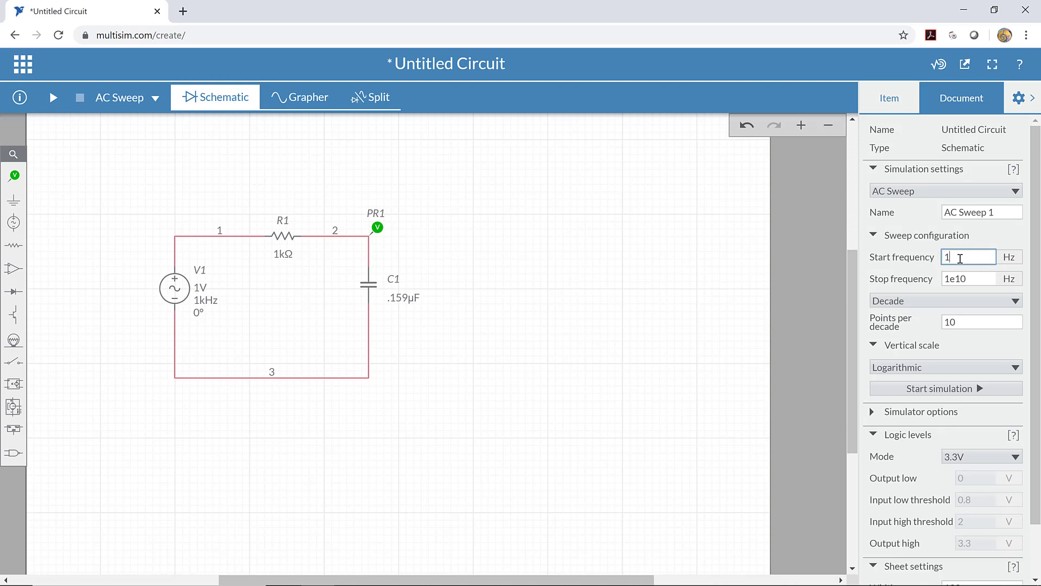
pyautogui.write('00')
pyautogui.click(968, 273)
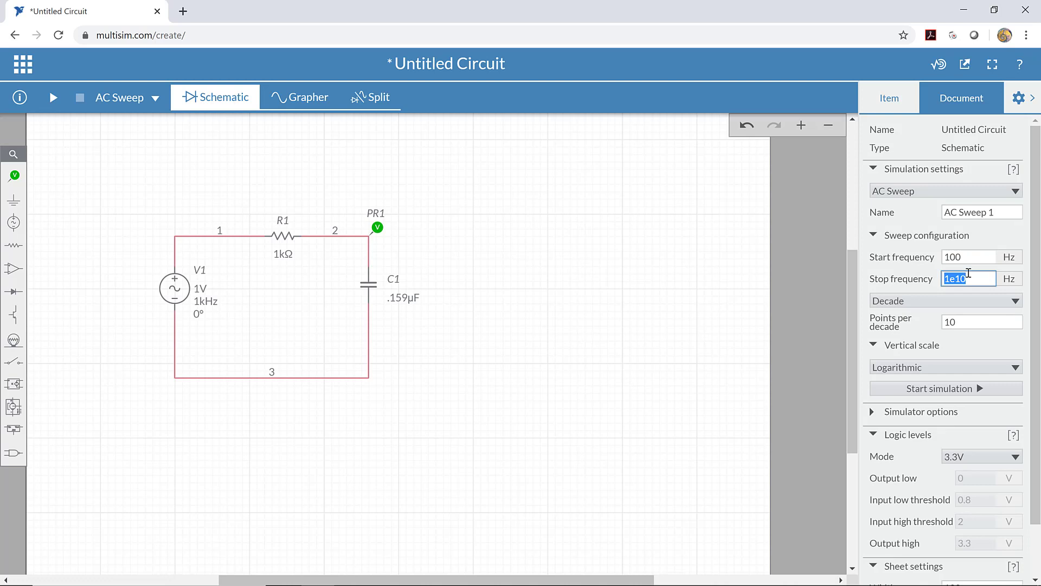
pyautogui.write('1000')
pyautogui.press('BackSpace')
pyautogui.press('BackSpace')
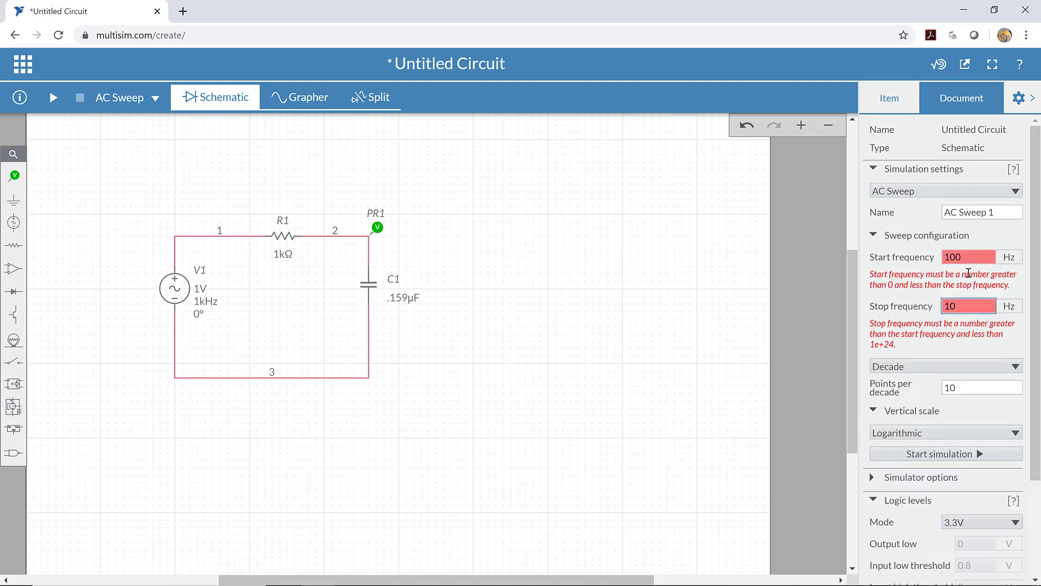
pyautogui.write('k')
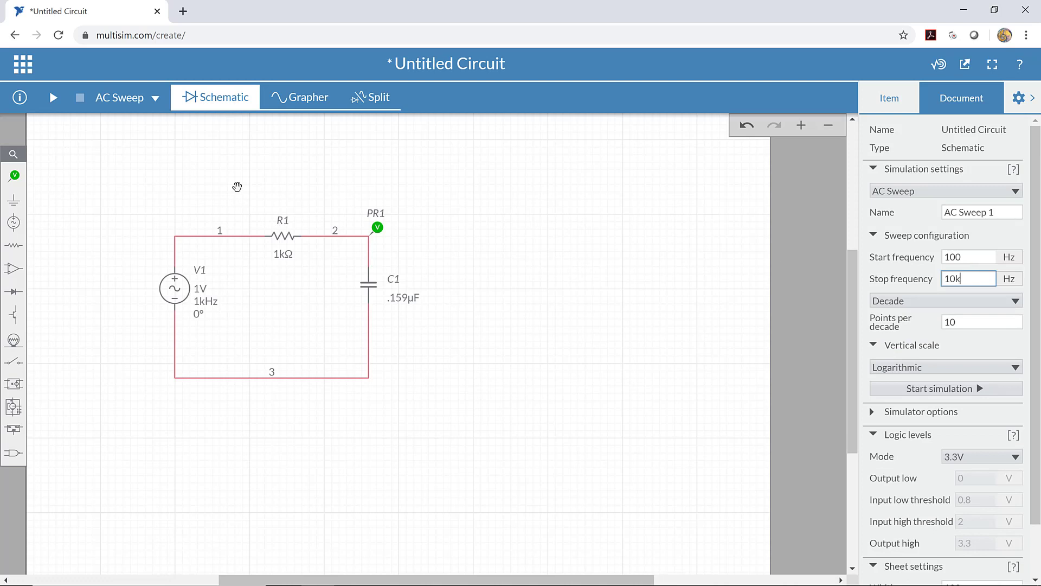
# Run the AC sweep on the circuit and hide the phase plot of PR1.
pyautogui.click(53, 99)
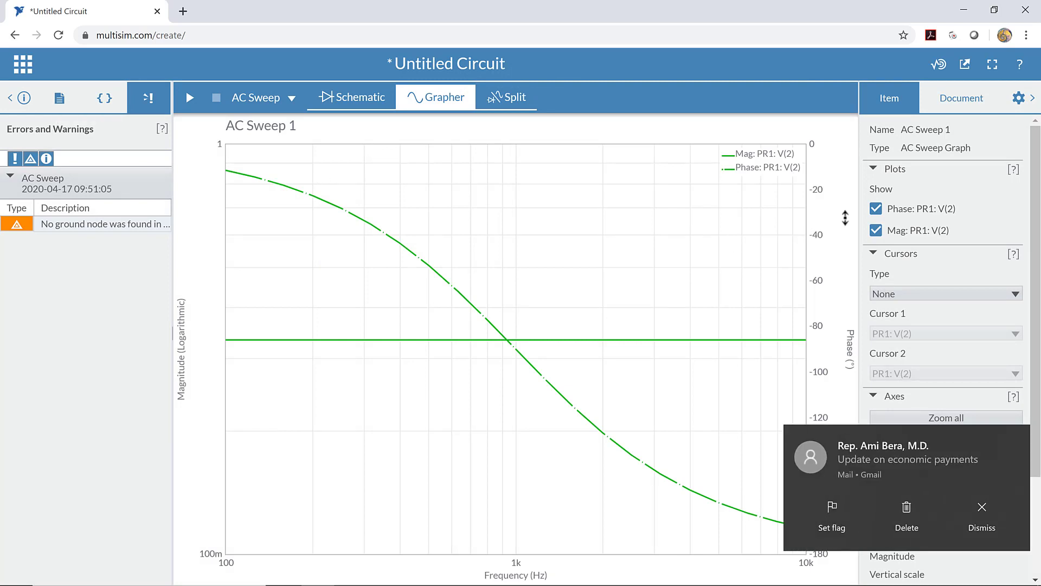
pyautogui.click(877, 210)
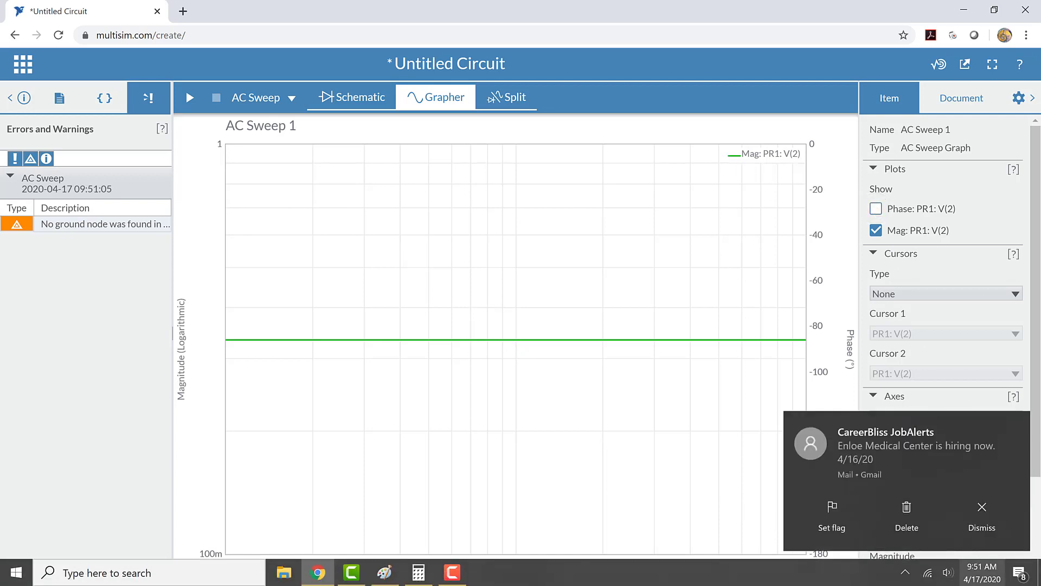
pyautogui.click(980, 532)
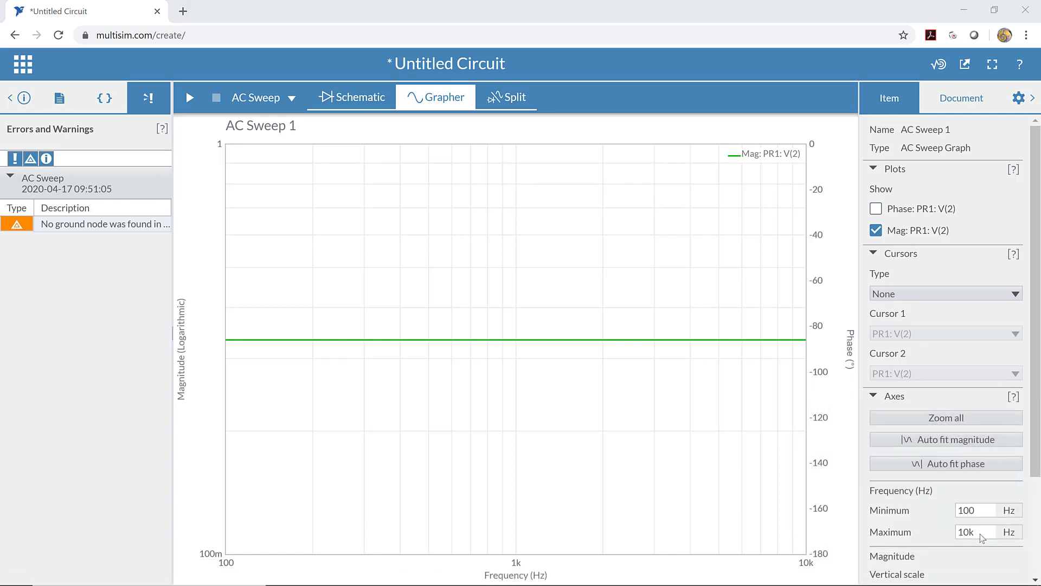
# Add a ground below source V1 in the schematic and wire it to the circuit's lower-left corner.
pyautogui.click(351, 97)
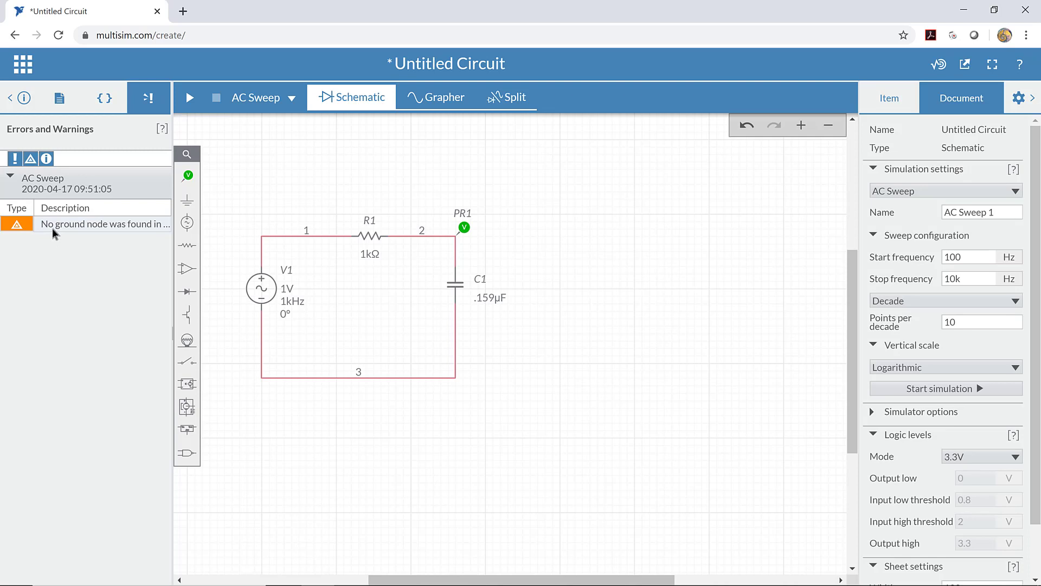
pyautogui.click(187, 200)
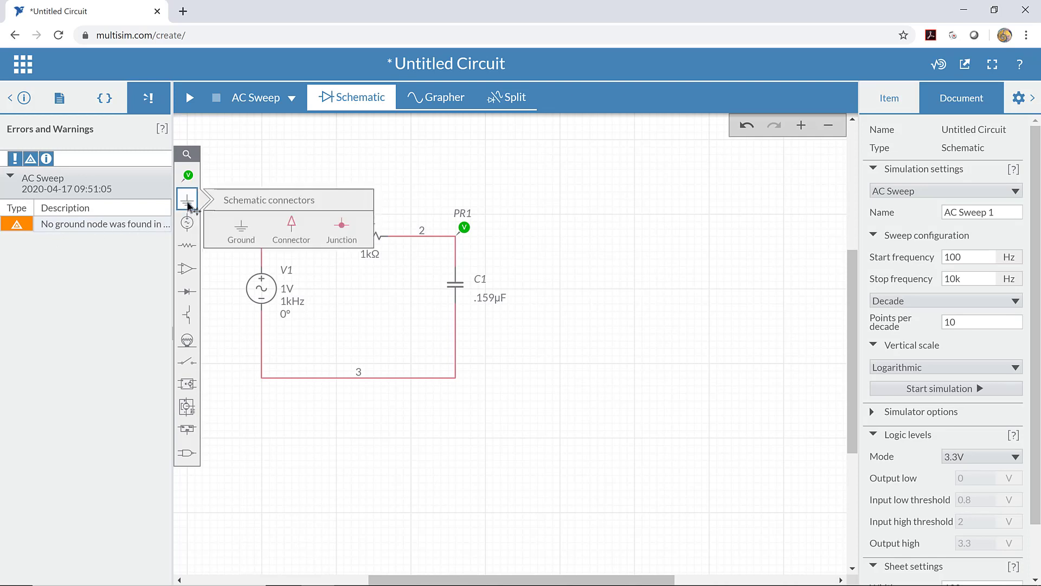
pyautogui.click(248, 233)
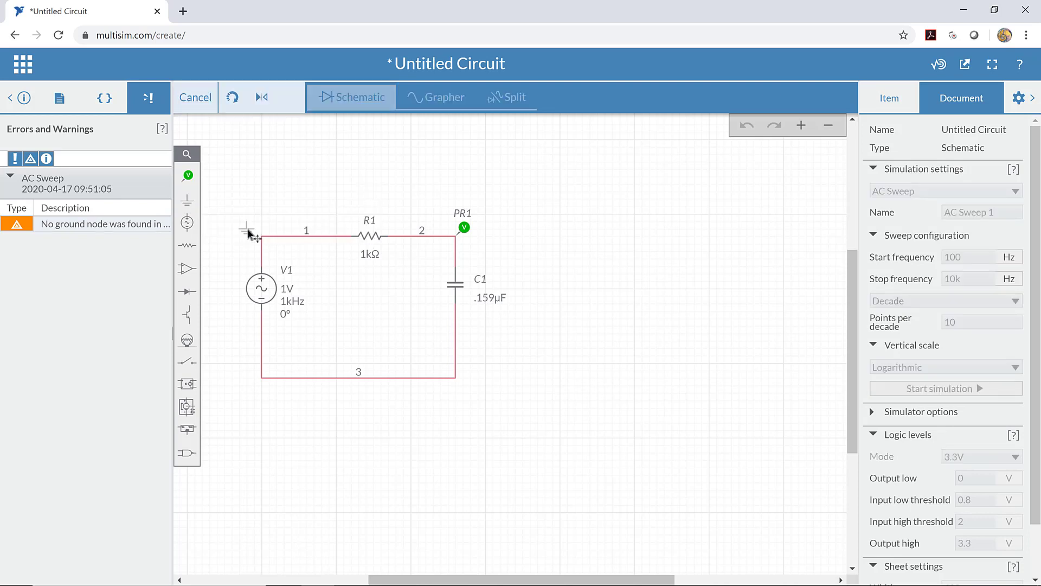
pyautogui.click(260, 398)
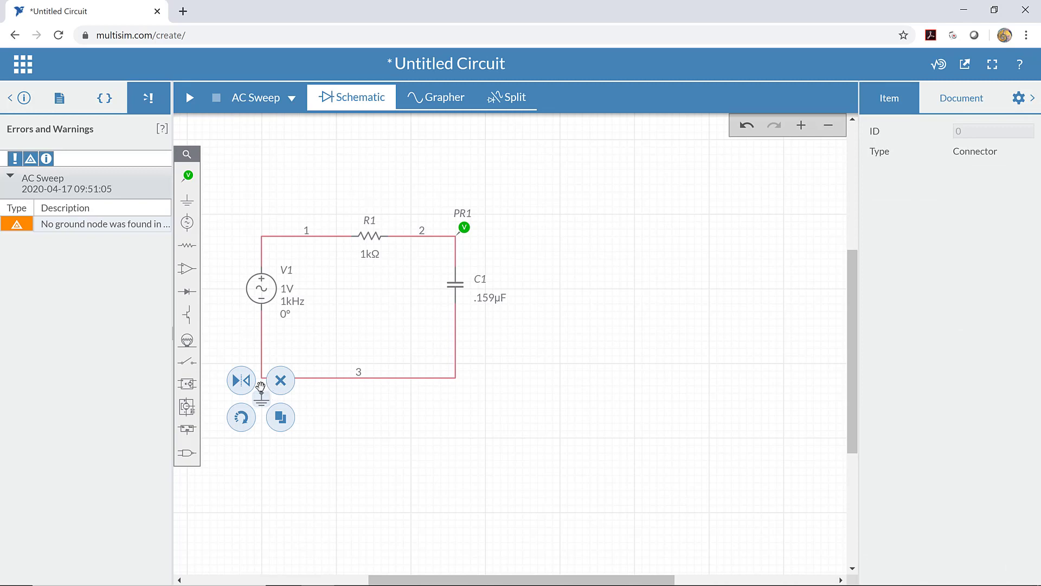
pyautogui.click(262, 392)
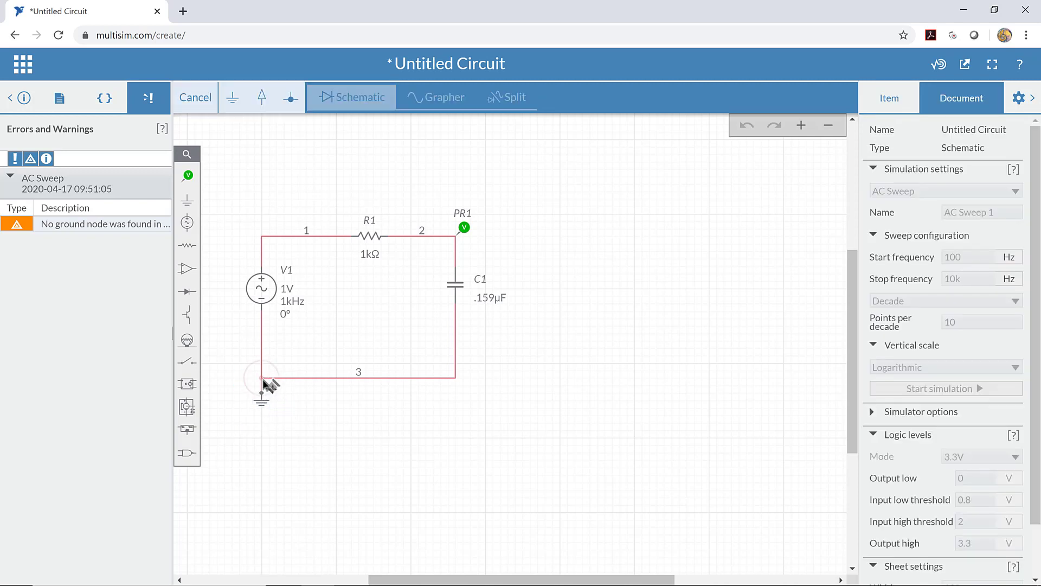
pyautogui.click(263, 380)
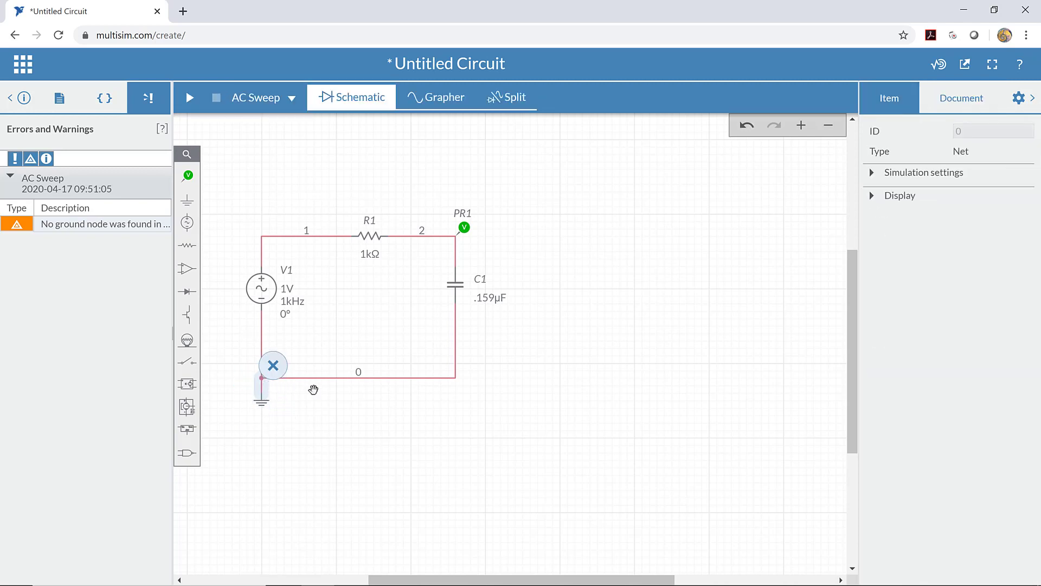
# Rerun the AC sweep on the grounded circuit and show only the magnitude curve of PR1.
pyautogui.click(190, 98)
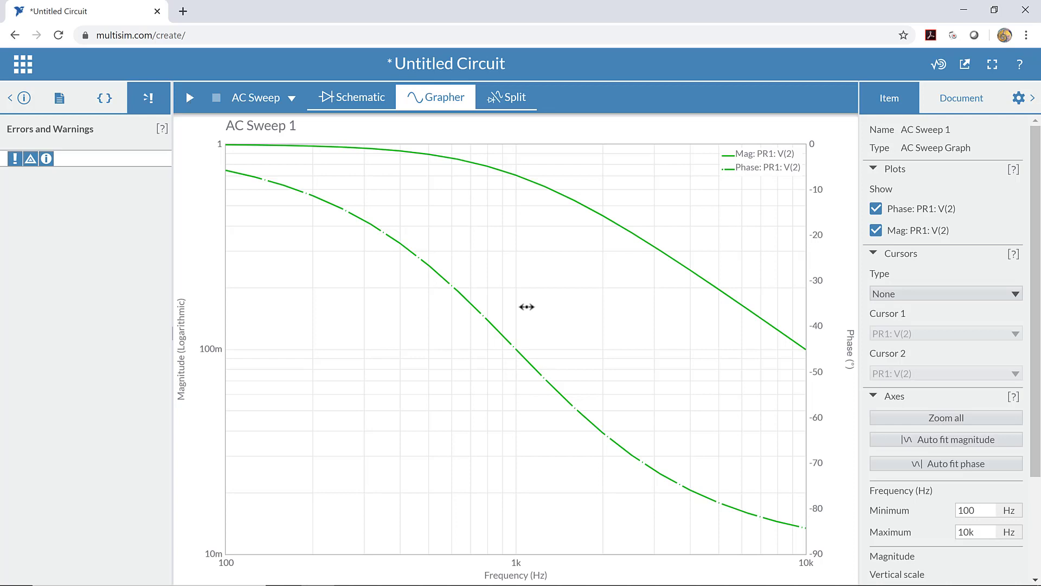
pyautogui.click(876, 209)
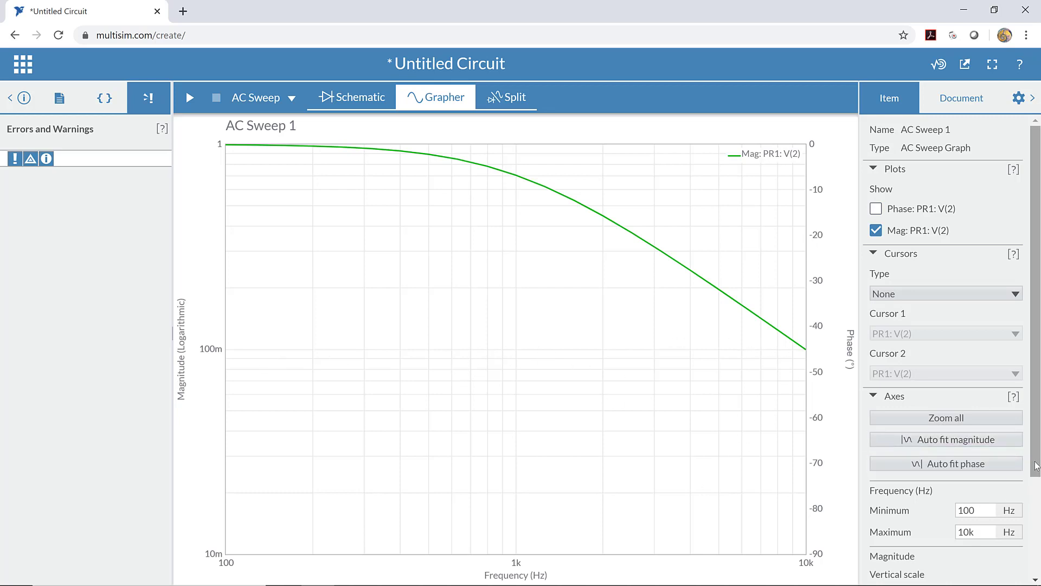
# Set the magnitude axis minimum to 100m and read the curve's magnitude at 1 kHz.
pyautogui.moveTo(1030, 472); pyautogui.dragTo(1030, 569)
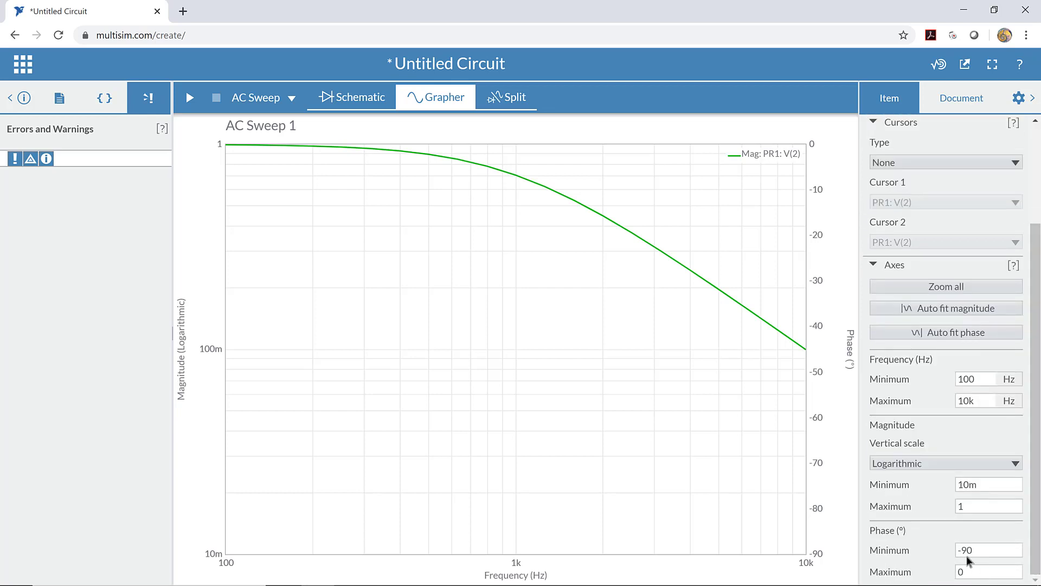
pyautogui.click(973, 506)
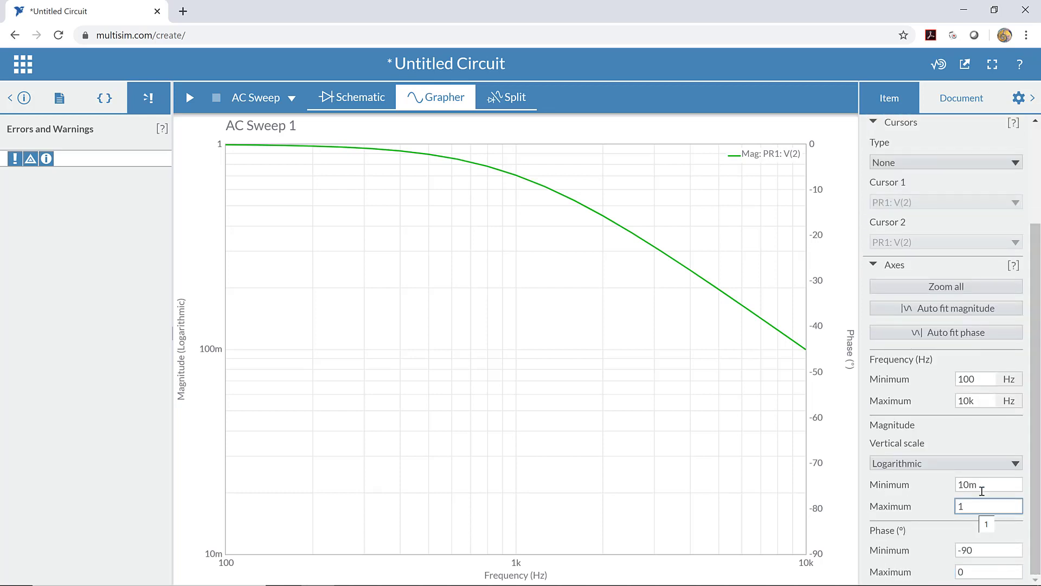
pyautogui.click(973, 486)
pyautogui.doubleClick(969, 486)
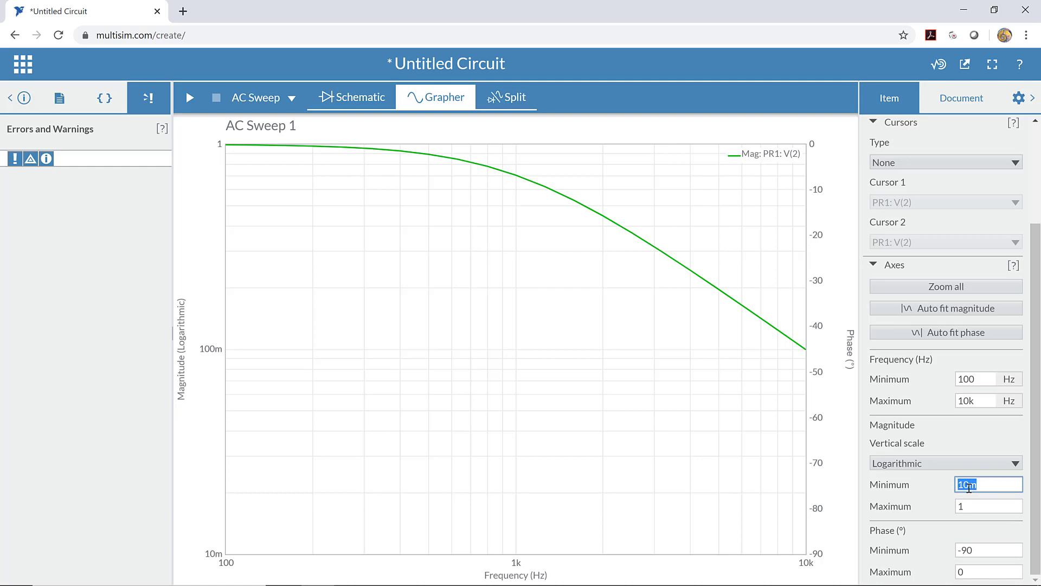
pyautogui.click(969, 486)
pyautogui.write('0')
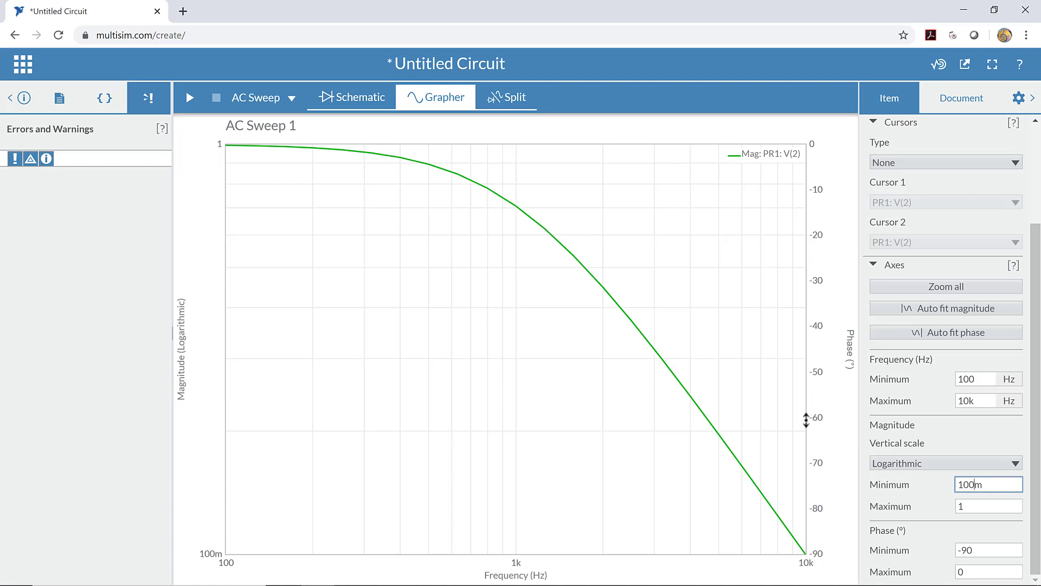
pyautogui.moveTo(508, 211)
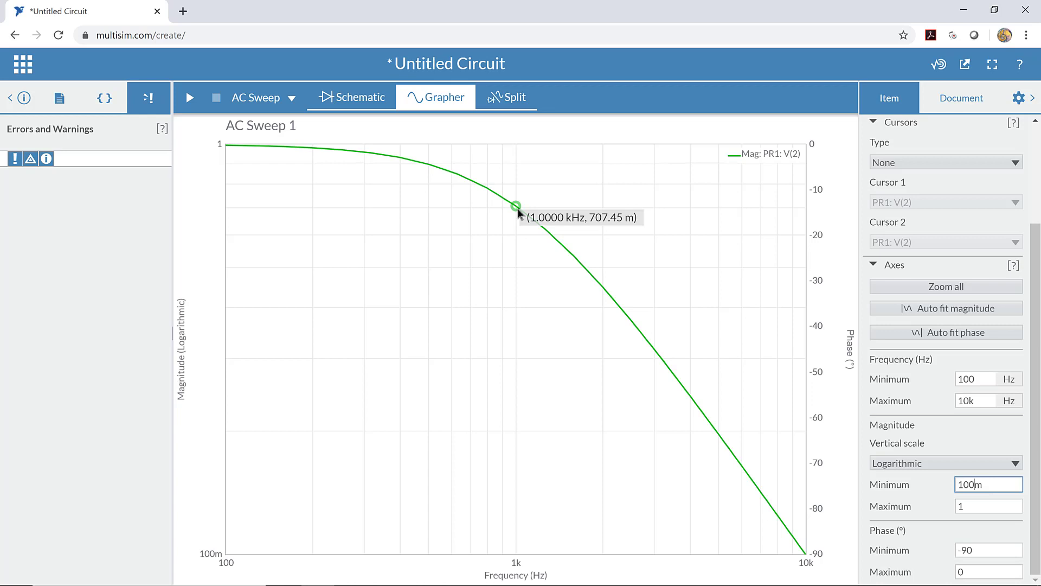
# Return to the schematic and place a horizontal capacitor to the right of probe PR1, level with R1.
pyautogui.click(357, 101)
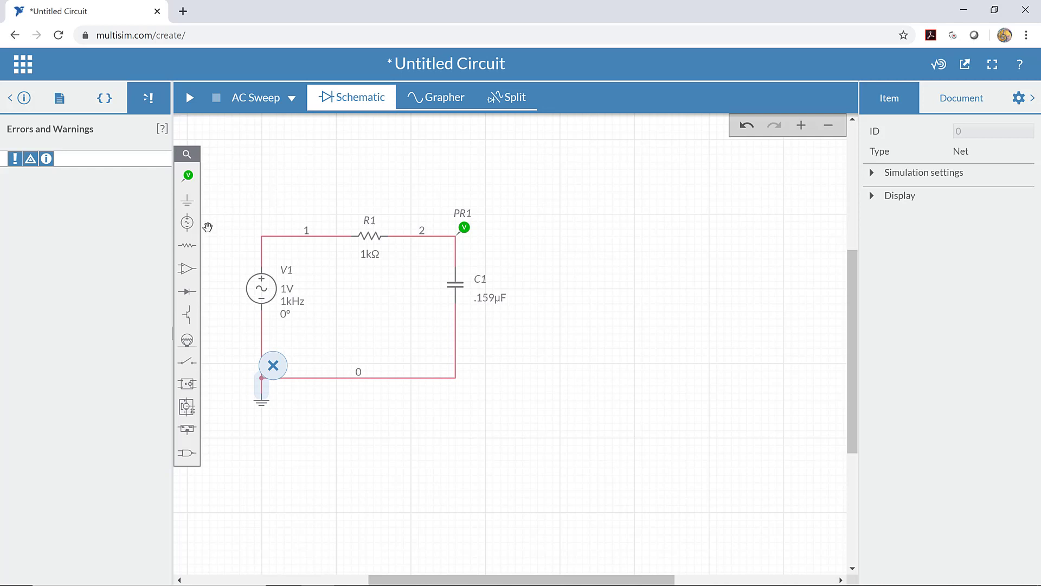
pyautogui.click(194, 252)
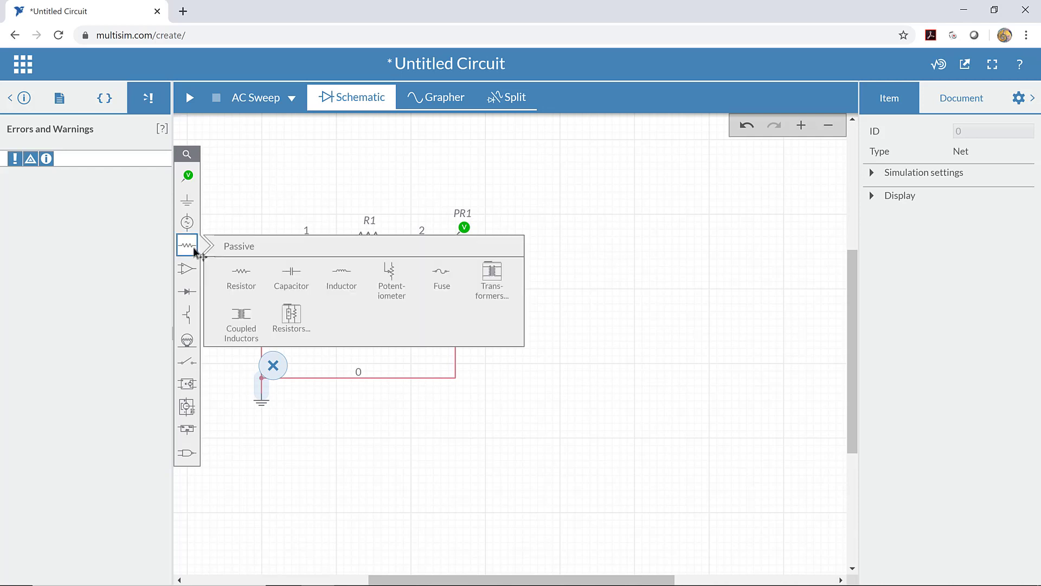
pyautogui.click(284, 273)
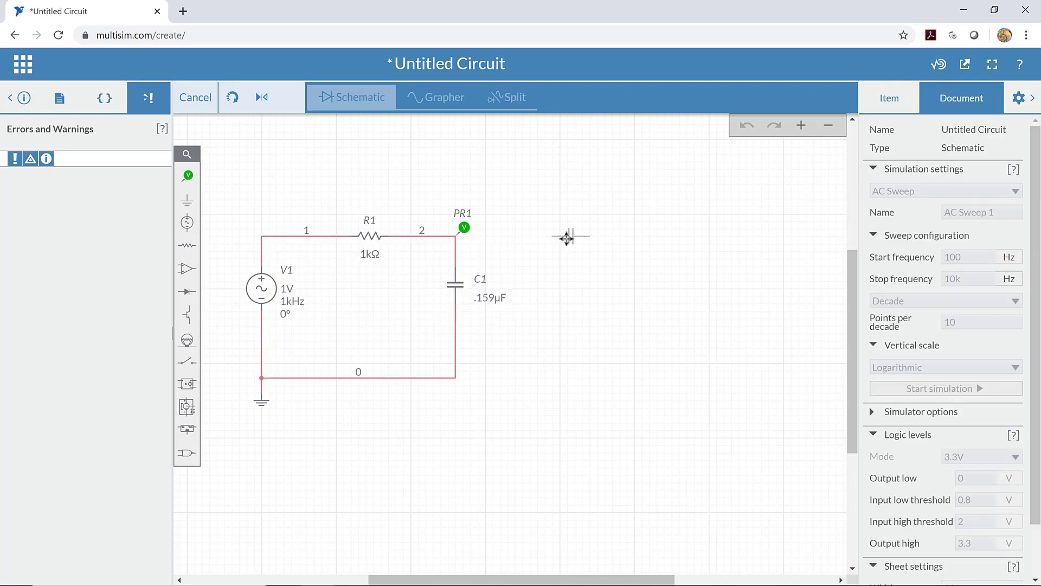
pyautogui.click(568, 237)
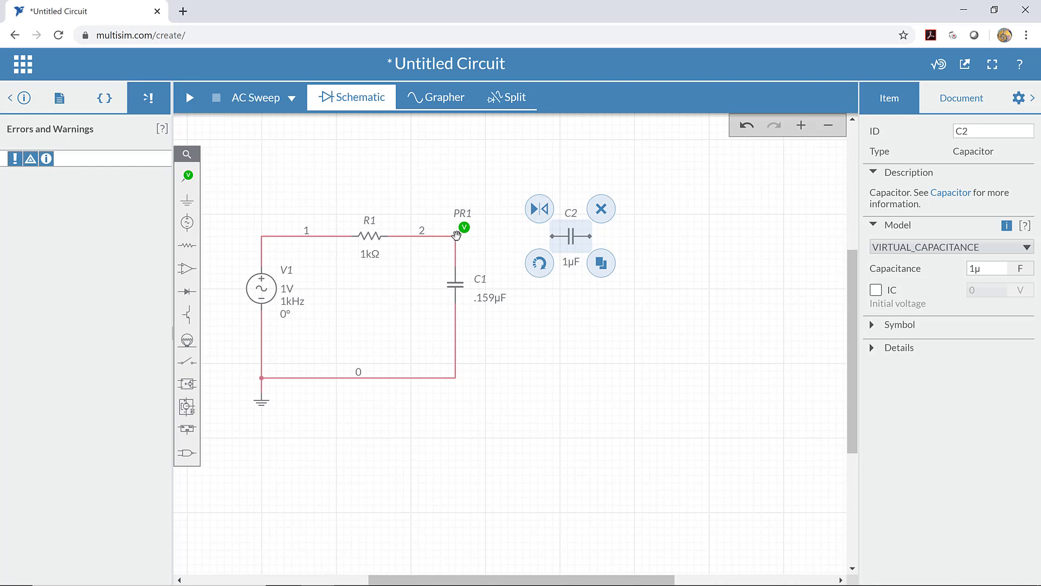
# Place a vertically rotated resistor below and to the right of capacitor C2, then deselect it.
pyautogui.click(187, 247)
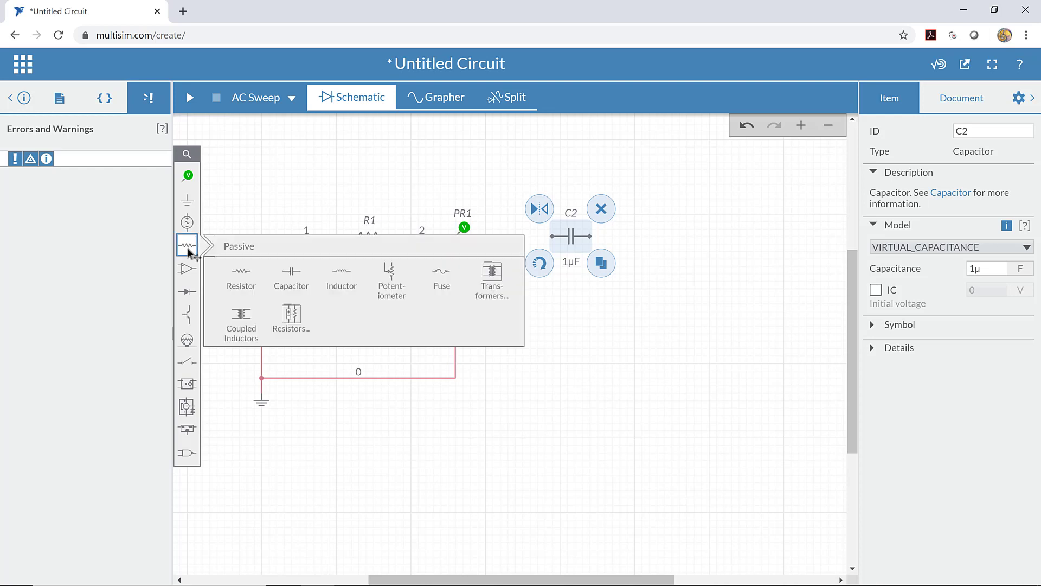
pyautogui.click(226, 269)
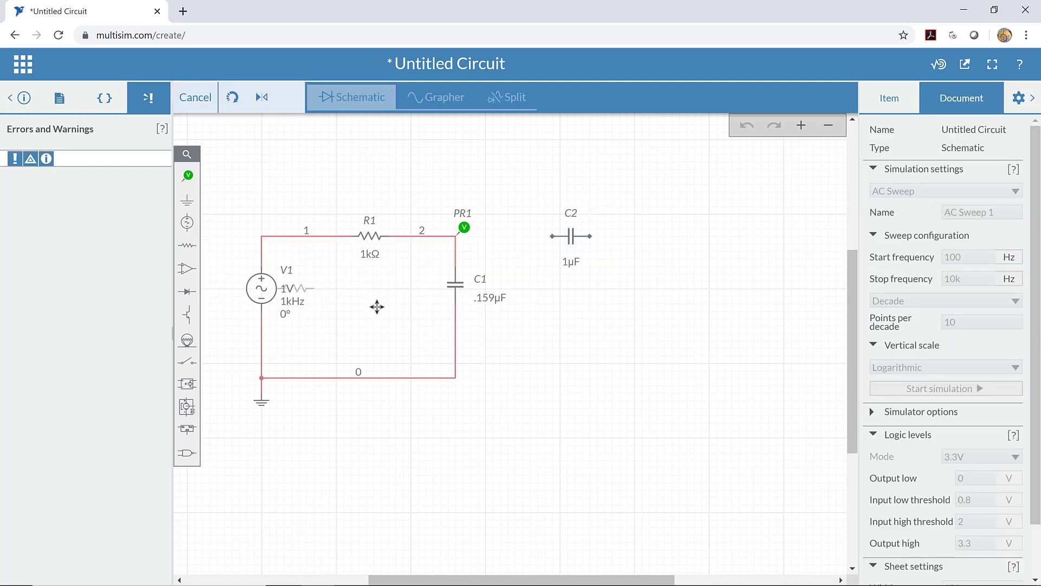
pyautogui.hotkey('ctrl', 'r')
pyautogui.click(640, 309)
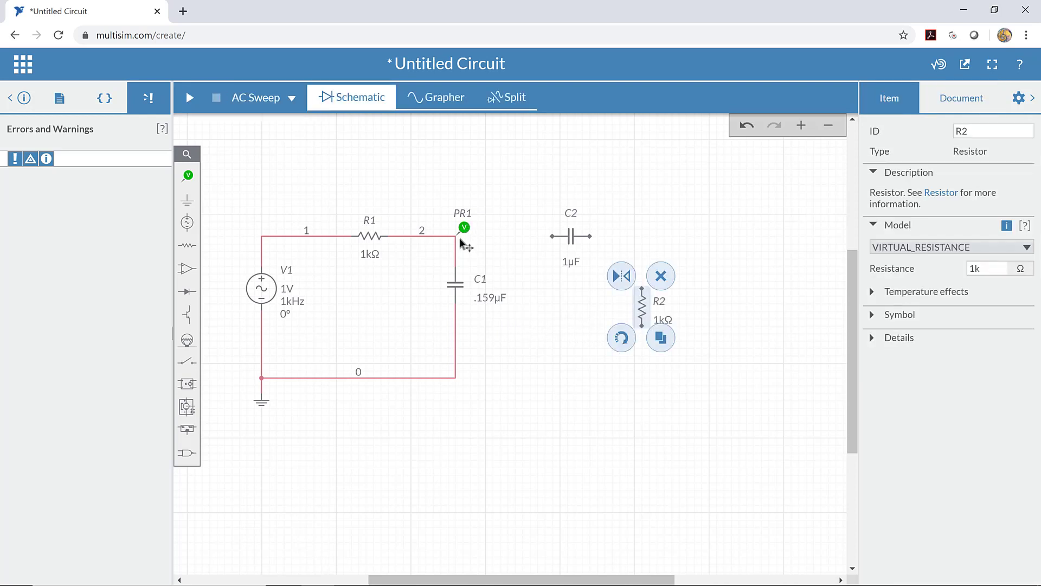
pyautogui.click(476, 252)
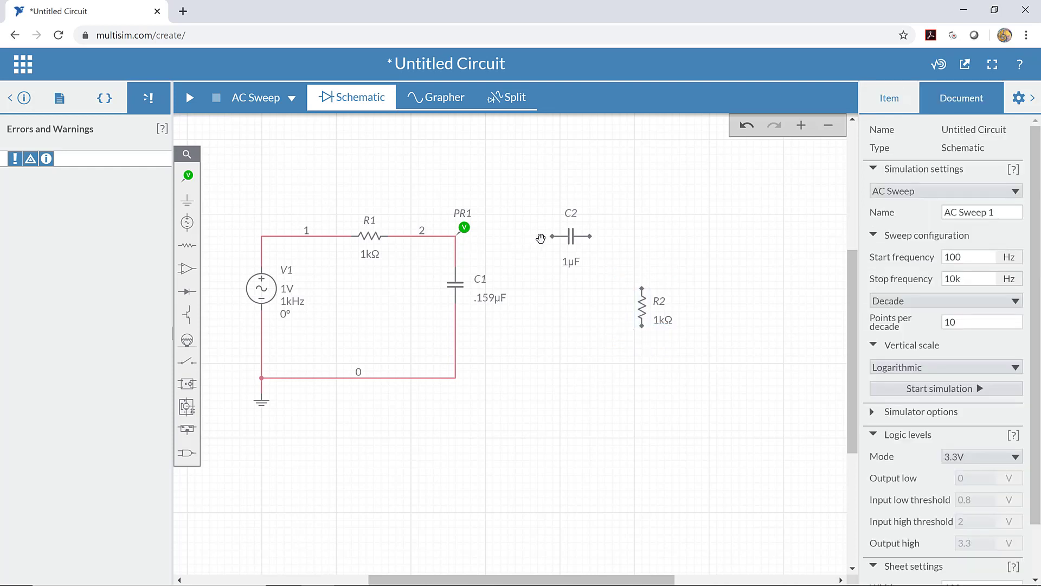
# Wire C2 and R2 in series from node 2 to the ground line and move probe PR1 to the C2–R2 junction.
pyautogui.click(553, 237)
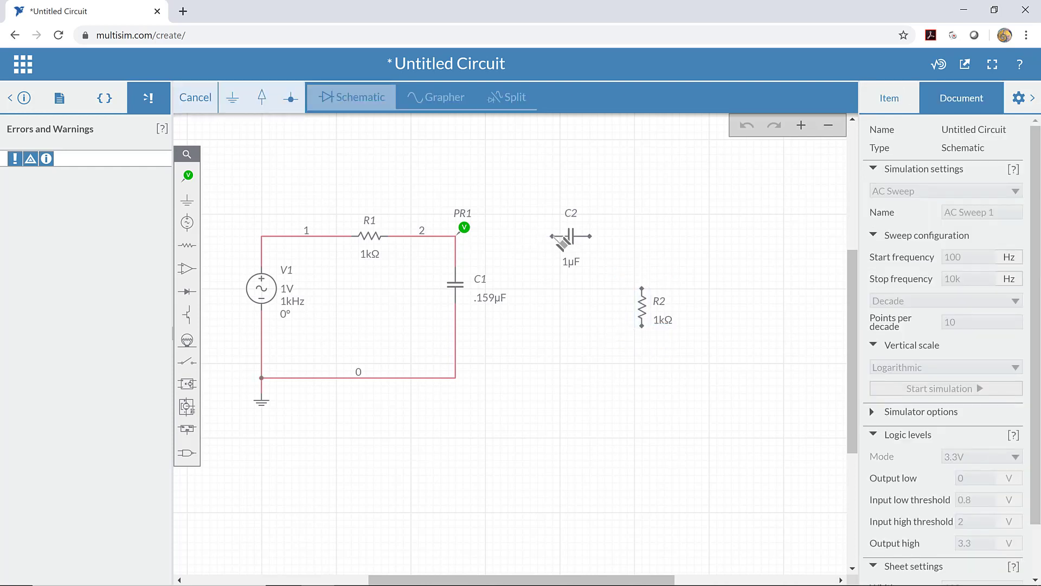
pyautogui.click(456, 237)
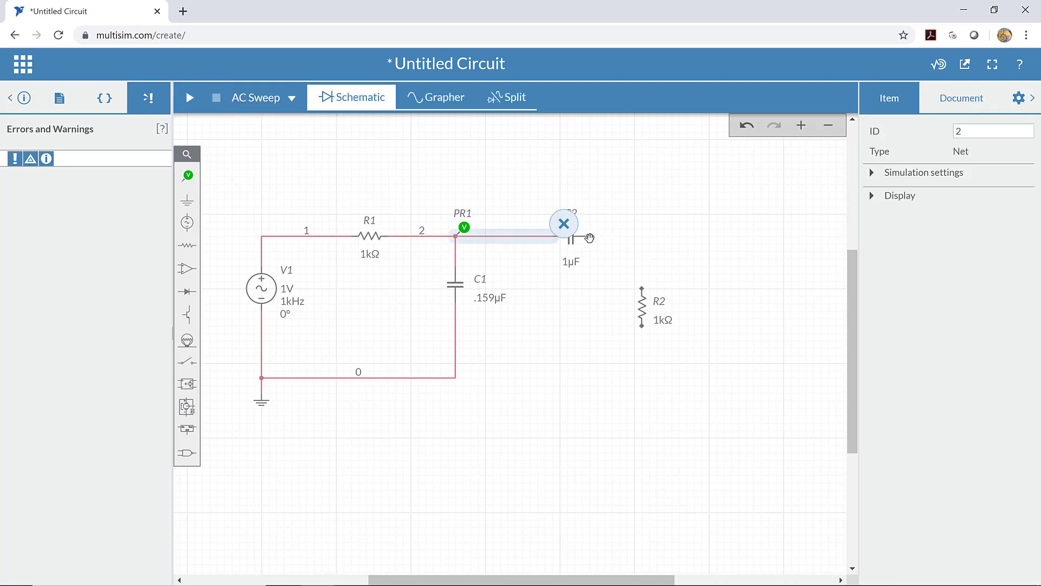
pyautogui.click(642, 289)
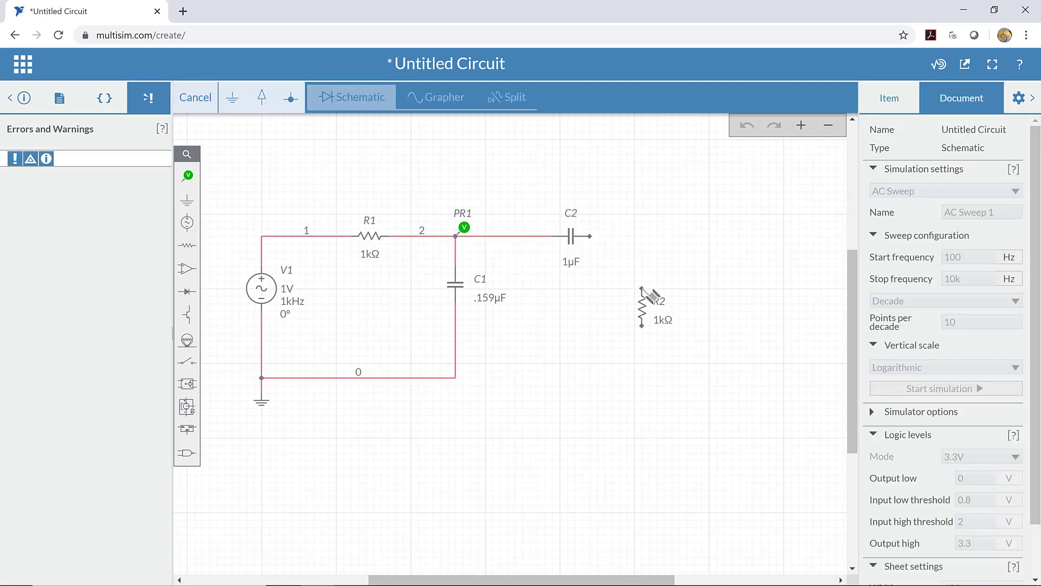
pyautogui.click(589, 236)
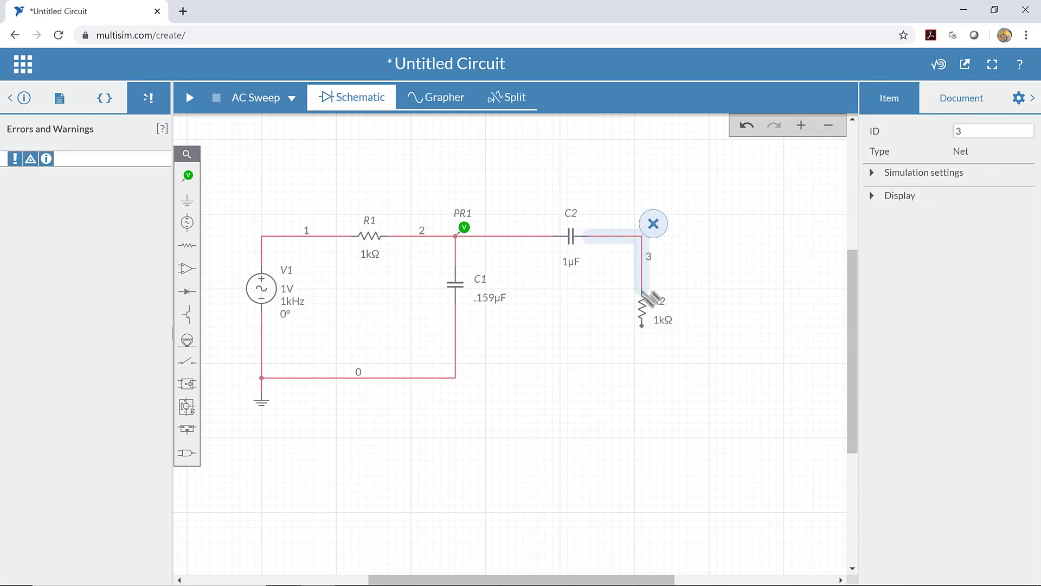
pyautogui.click(643, 327)
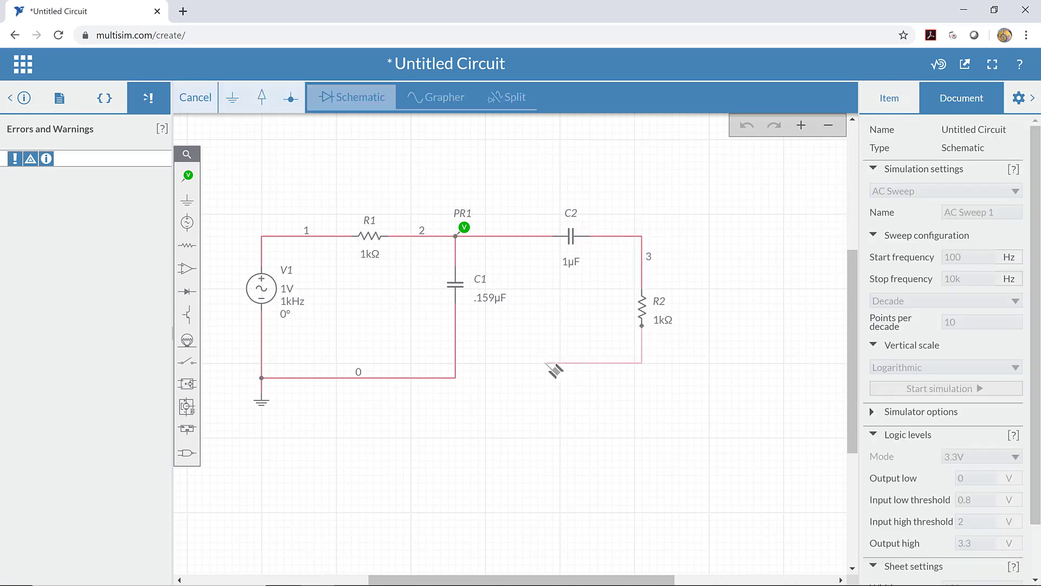
pyautogui.click(456, 379)
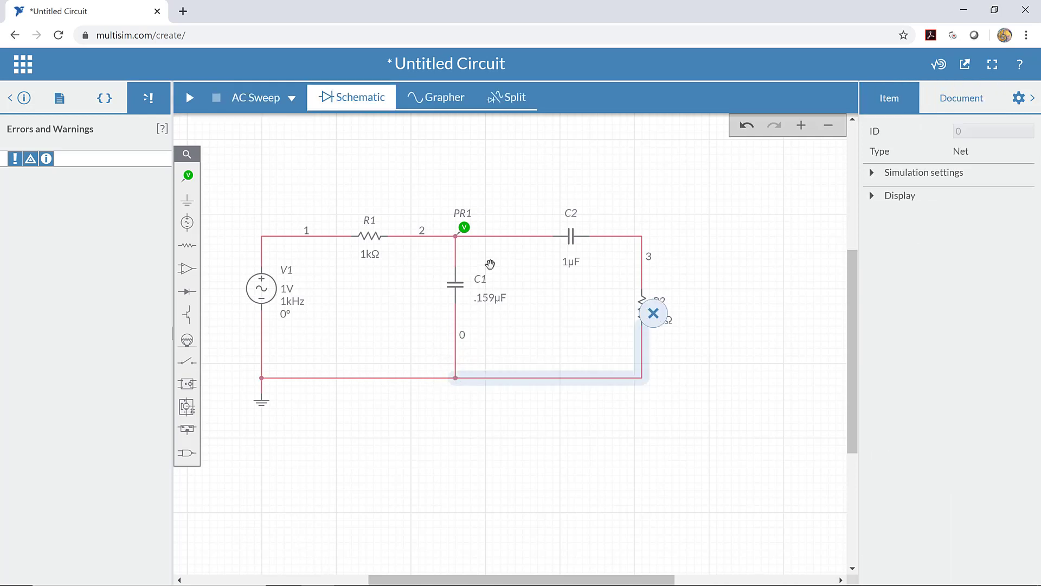
pyautogui.moveTo(467, 224); pyautogui.dragTo(645, 224)
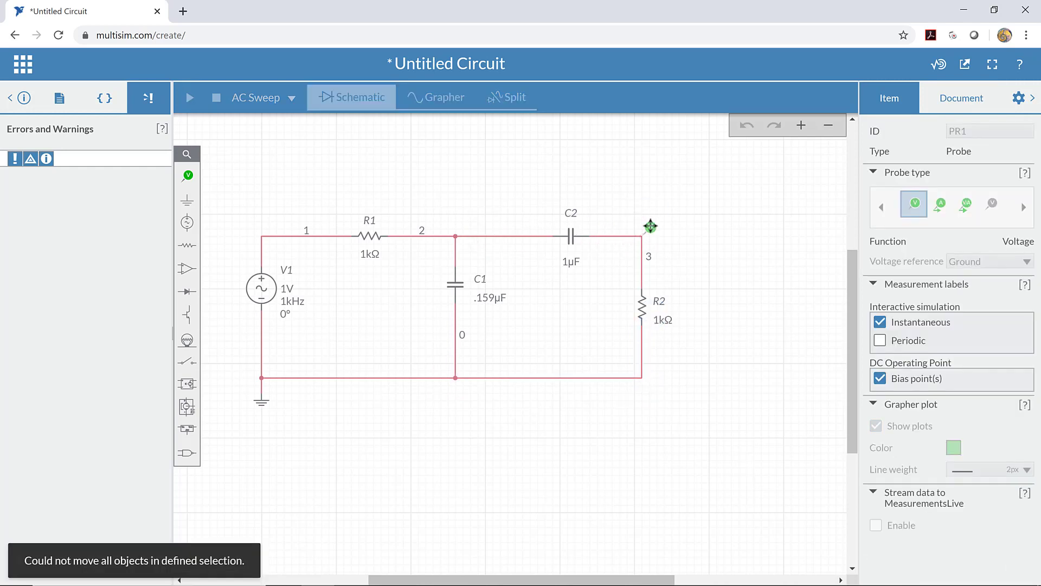
pyautogui.click(634, 179)
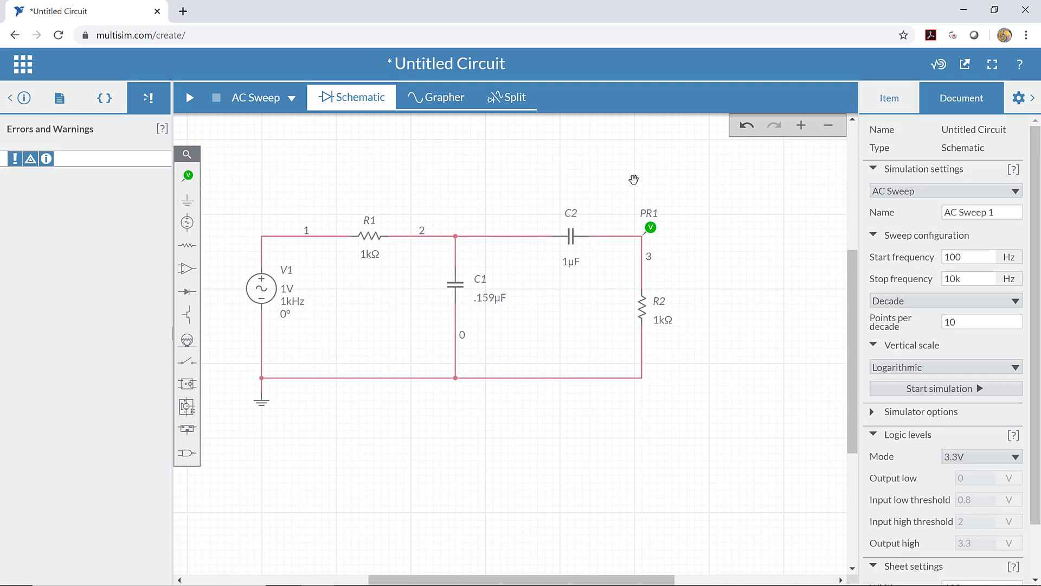
# Switch to Paint and delete the two worked equations below the cutoff frequency formula.
pyautogui.moveTo(421, 583)
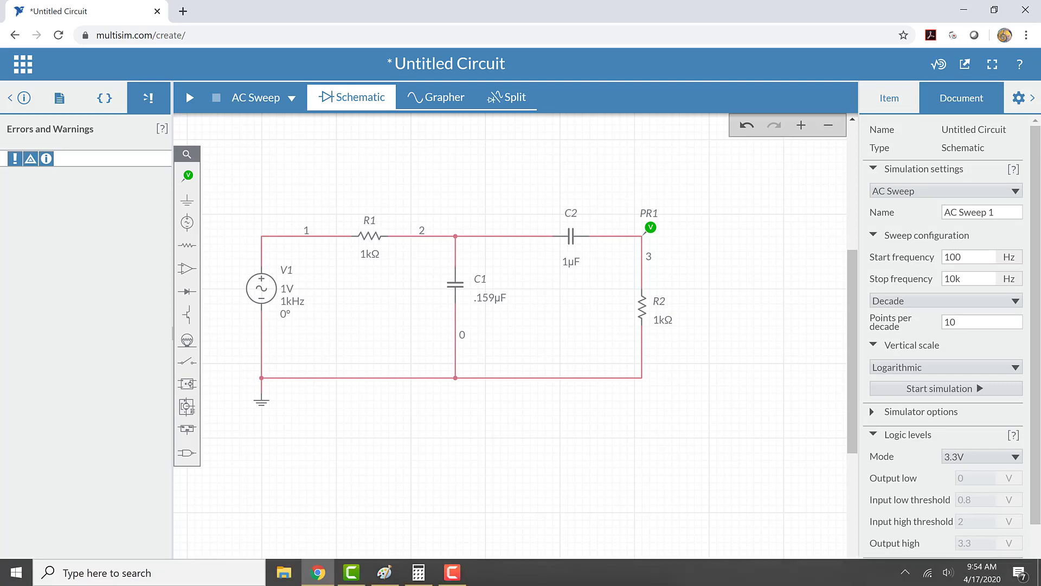
pyautogui.click(383, 572)
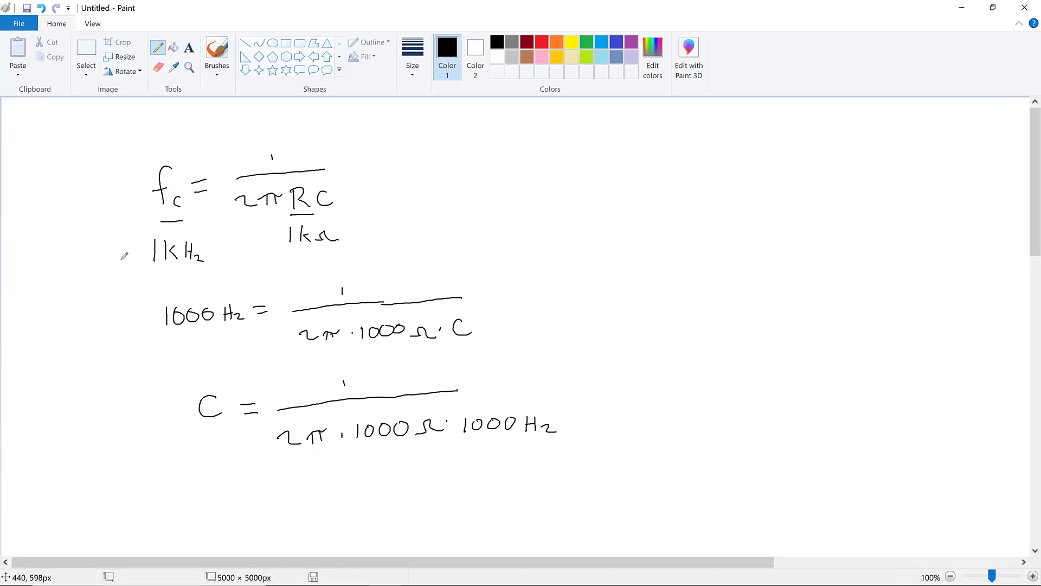
pyautogui.click(90, 53)
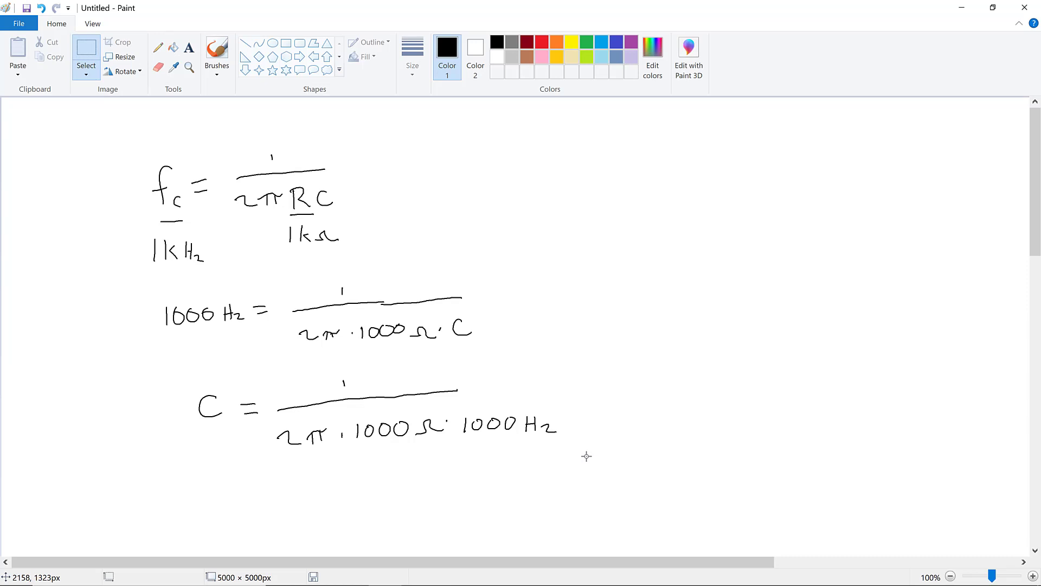
pyautogui.moveTo(586, 456); pyautogui.dragTo(128, 278)
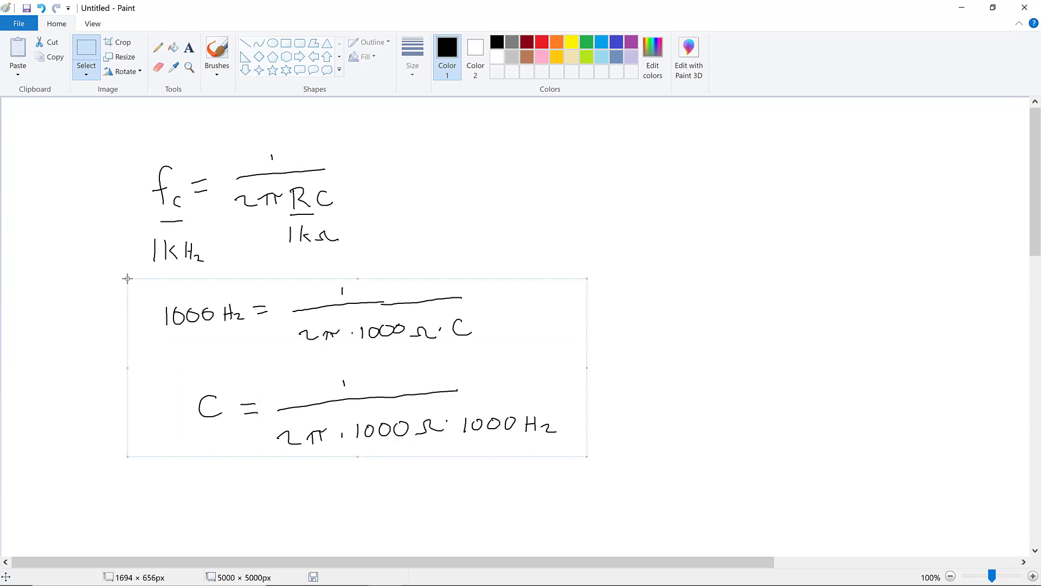
pyautogui.press('Delete')
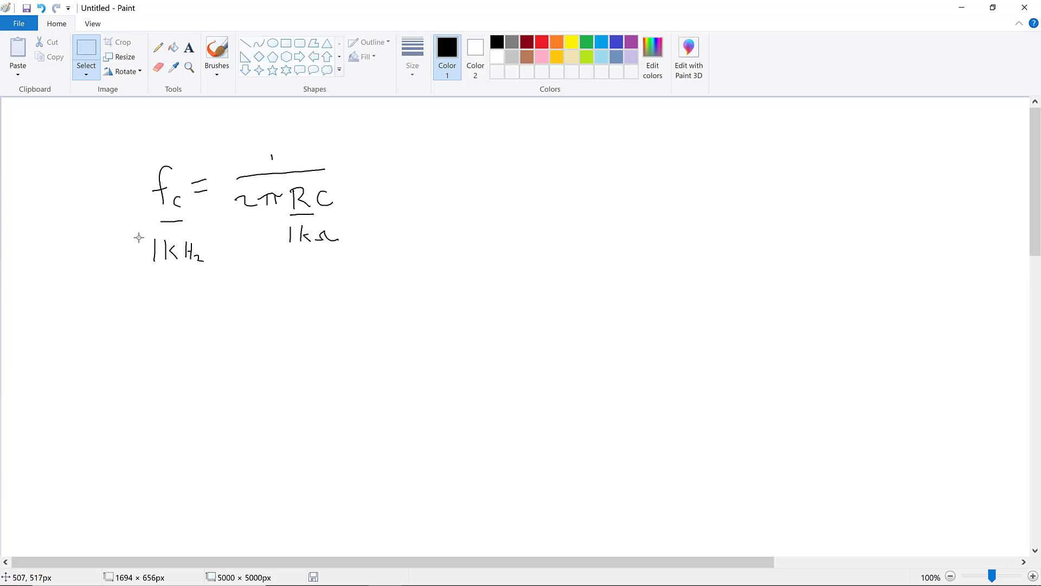
# Replace the handwritten 1 kHz under f_c with 100 Hz using the pencil.
pyautogui.moveTo(139, 238); pyautogui.dragTo(220, 286)
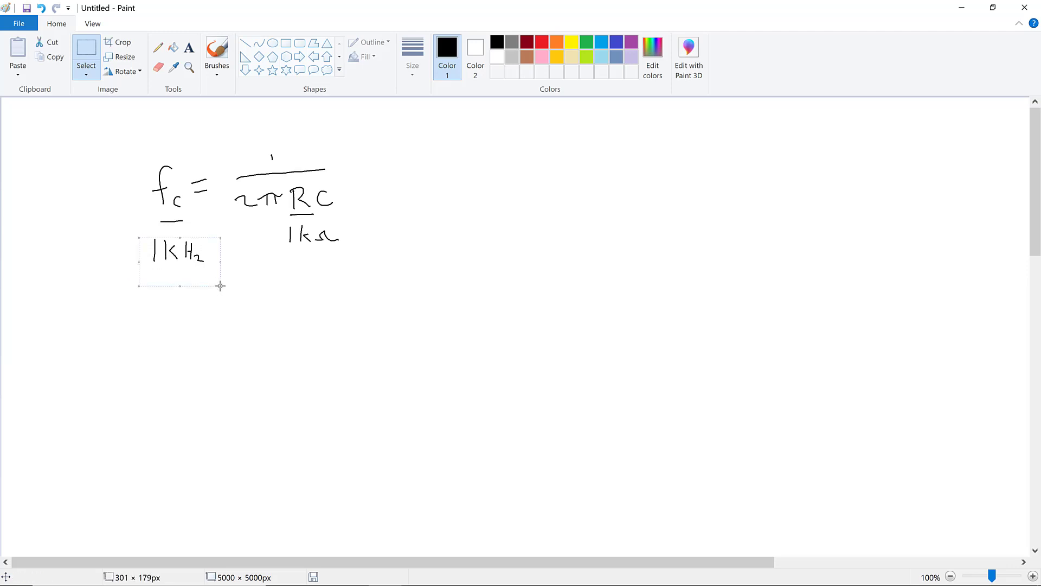
pyautogui.press('Delete')
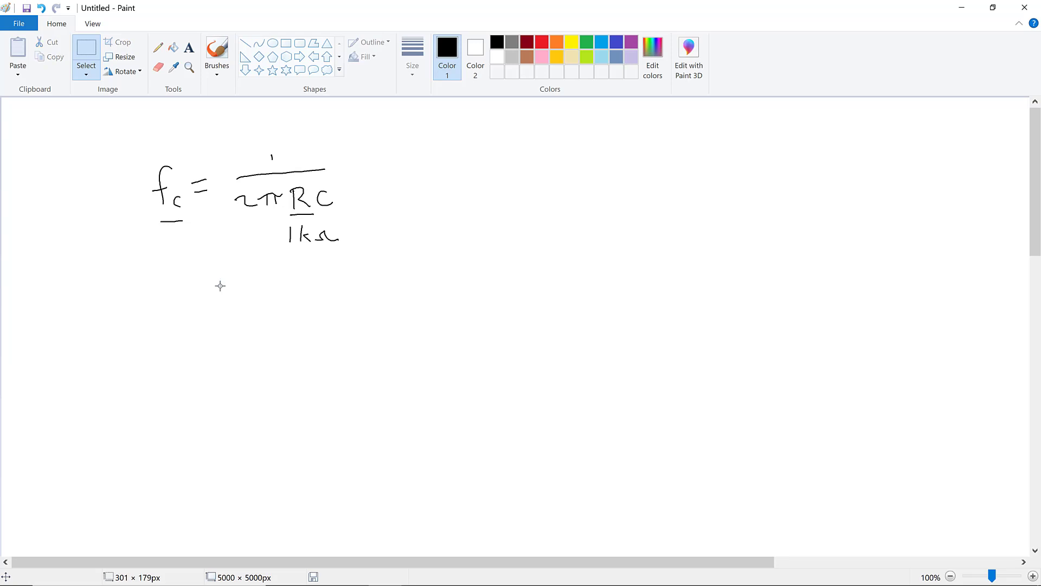
pyautogui.click(159, 48)
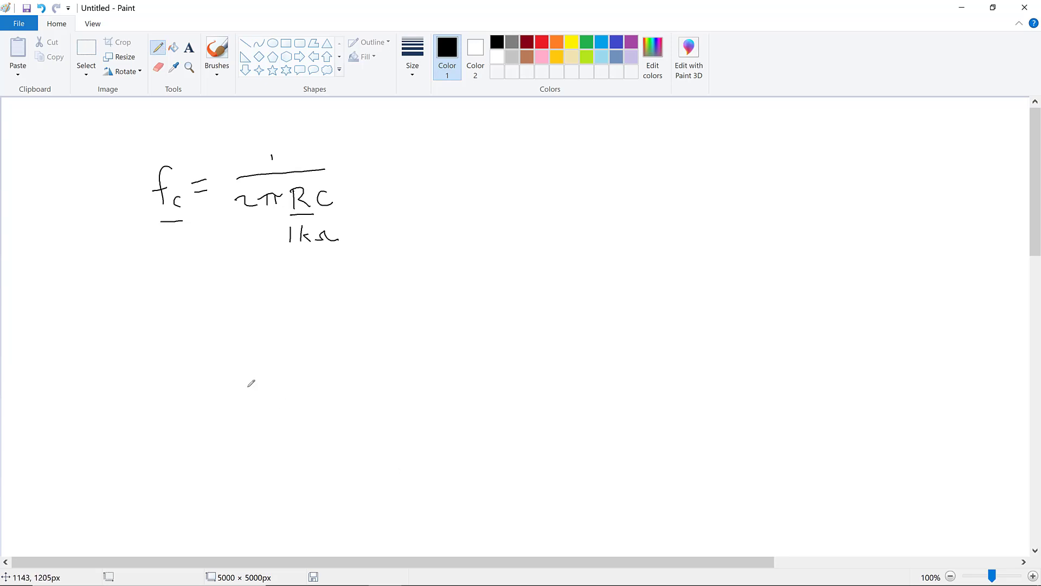
pyautogui.moveTo(150, 244)
pyautogui.mouseDown()
pyautogui.moveTo(149, 263)
pyautogui.moveTo(178, 248)
pyautogui.moveTo(194, 261)
pyautogui.mouseUp()
pyautogui.moveTo(200, 246)
pyautogui.mouseDown()
pyautogui.moveTo(200, 262)
pyautogui.moveTo(214, 263)
pyautogui.mouseUp()
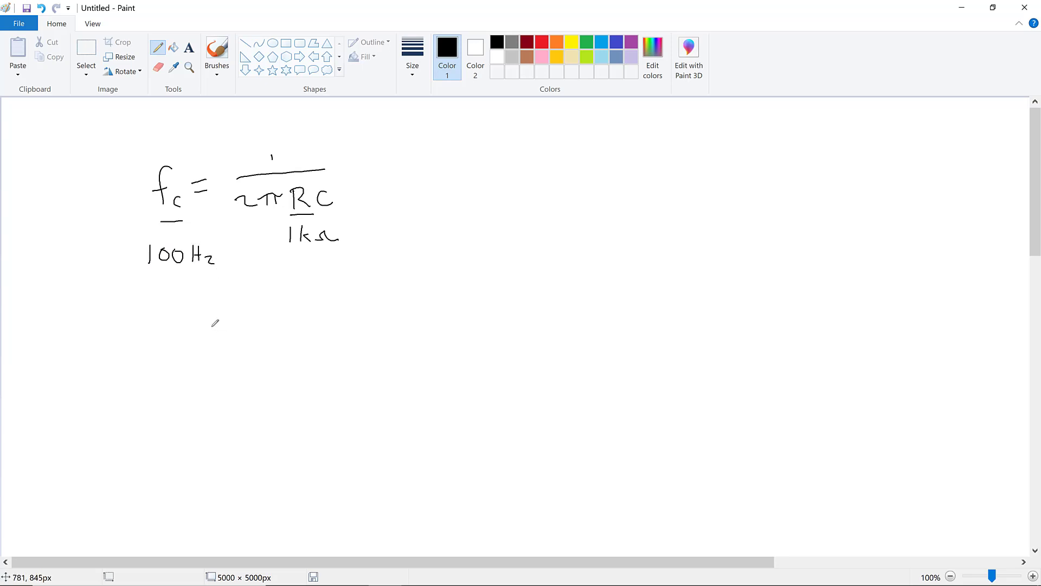
# Handwrite the equation 100 Hz = 1/(2π · 1000 Ω · C) below the cutoff frequency formula.
pyautogui.moveTo(164, 310)
pyautogui.mouseDown()
pyautogui.moveTo(161, 332)
pyautogui.moveTo(180, 314)
pyautogui.moveTo(213, 329)
pyautogui.mouseUp()
pyautogui.moveTo(222, 312)
pyautogui.mouseDown()
pyautogui.moveTo(221, 330)
pyautogui.moveTo(255, 319)
pyautogui.mouseUp()
pyautogui.moveTo(245, 324); pyautogui.dragTo(256, 323)
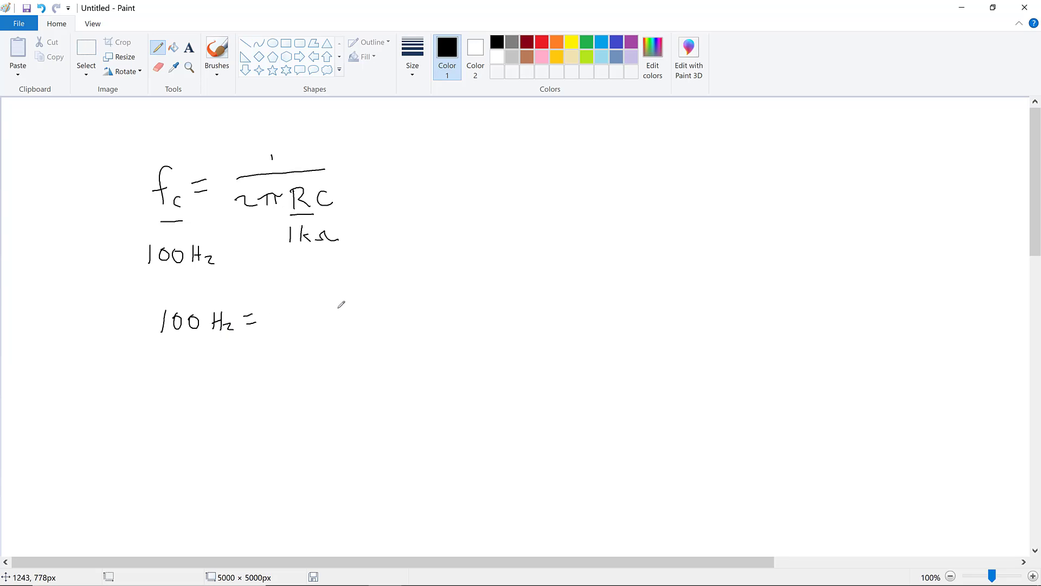
pyautogui.moveTo(319, 294); pyautogui.dragTo(381, 312)
pyautogui.moveTo(281, 342)
pyautogui.mouseDown()
pyautogui.moveTo(305, 355)
pyautogui.moveTo(330, 355)
pyautogui.moveTo(341, 342)
pyautogui.moveTo(362, 355)
pyautogui.moveTo(390, 341)
pyautogui.moveTo(444, 351)
pyautogui.mouseUp()
pyautogui.click(350, 349)
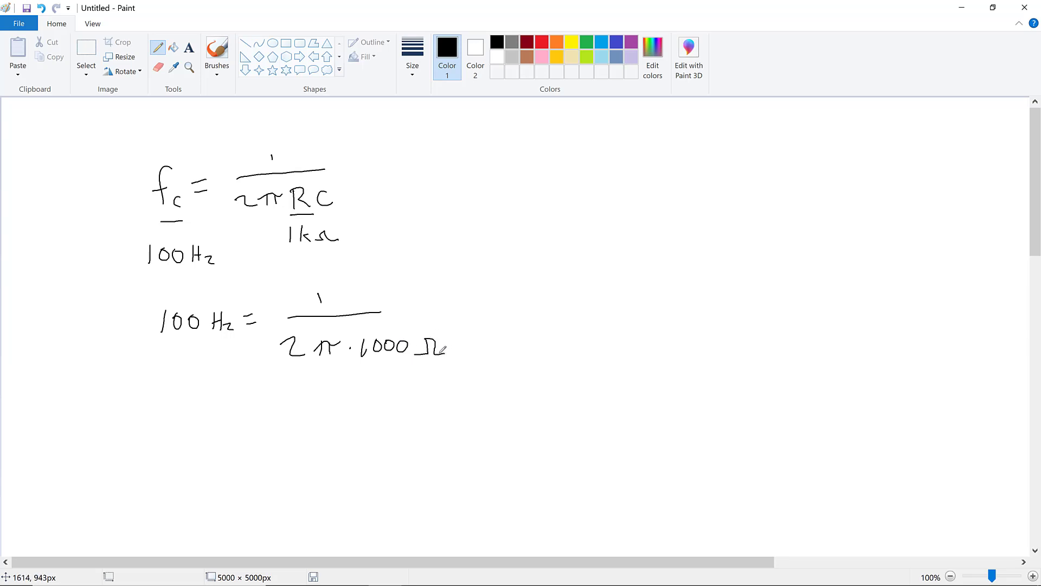
pyautogui.click(452, 351)
pyautogui.moveTo(481, 341)
pyautogui.mouseDown()
pyautogui.moveTo(470, 357)
pyautogui.moveTo(487, 355)
pyautogui.mouseUp()
# Handwrite the equation solved for the capacitance, C = 1/(2 · π · 1000 Ω · 100 Hz), beneath the previous one.
pyautogui.moveTo(203, 416)
pyautogui.mouseDown()
pyautogui.moveTo(196, 435)
pyautogui.moveTo(243, 430)
pyautogui.mouseUp()
pyautogui.moveTo(329, 402); pyautogui.dragTo(330, 410)
pyautogui.moveTo(270, 426); pyautogui.dragTo(412, 422)
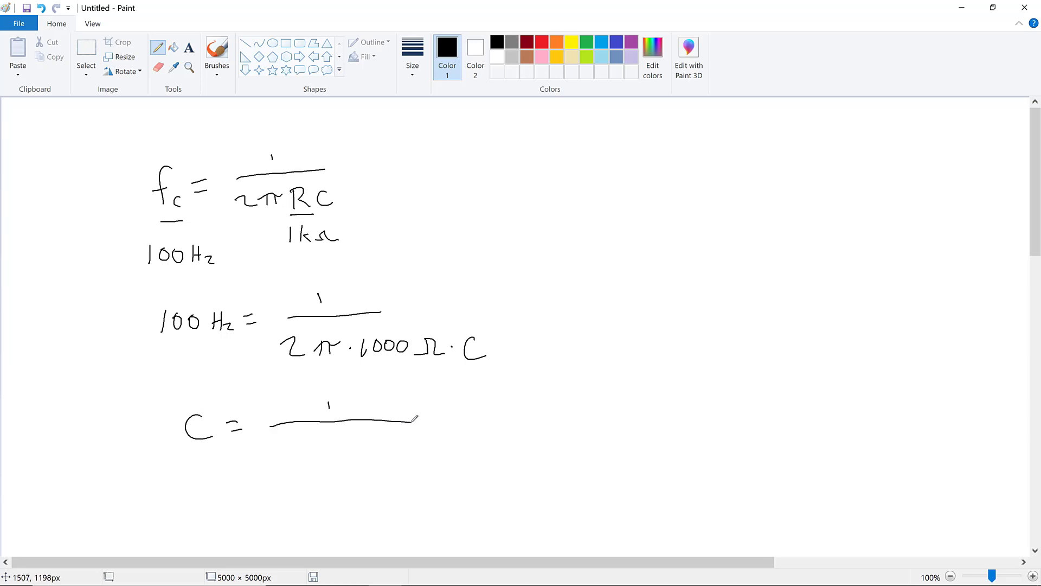
pyautogui.moveTo(274, 446)
pyautogui.mouseDown()
pyautogui.moveTo(279, 456)
pyautogui.moveTo(332, 455)
pyautogui.moveTo(340, 441)
pyautogui.mouseUp()
pyautogui.click(307, 449)
pyautogui.click(352, 448)
pyautogui.moveTo(359, 445)
pyautogui.mouseDown()
pyautogui.moveTo(357, 459)
pyautogui.moveTo(374, 446)
pyautogui.mouseUp()
pyautogui.moveTo(393, 445)
pyautogui.mouseDown()
pyautogui.moveTo(384, 455)
pyautogui.moveTo(411, 447)
pyautogui.moveTo(463, 459)
pyautogui.moveTo(493, 446)
pyautogui.moveTo(508, 459)
pyautogui.mouseUp()
pyautogui.click(452, 450)
pyautogui.moveTo(515, 444)
pyautogui.mouseDown()
pyautogui.moveTo(516, 458)
pyautogui.moveTo(532, 459)
pyautogui.mouseUp()
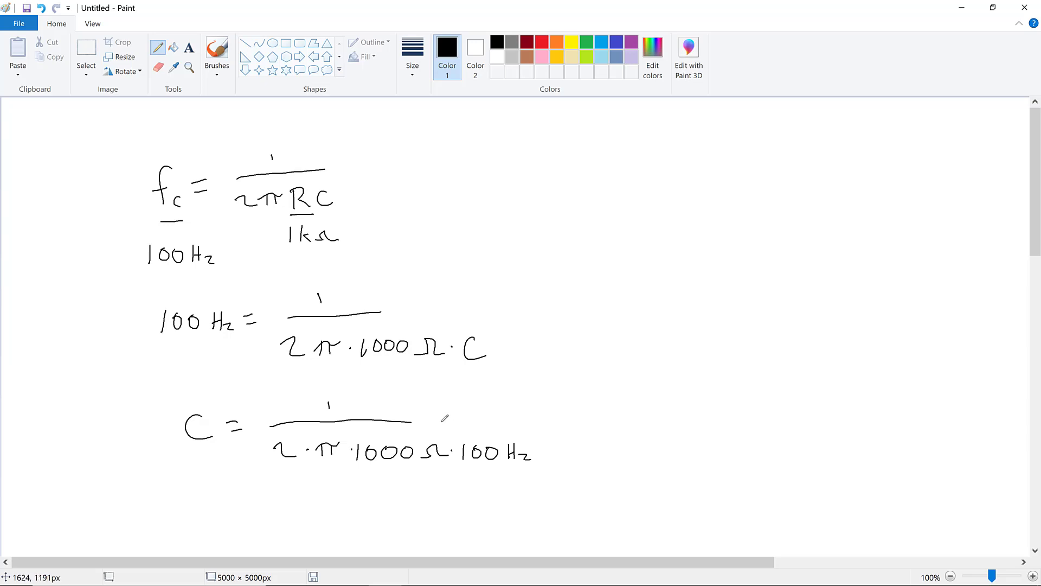
# Switch to Calculator and calculate the reciprocal of 2 × π × 1000 × 100 to get the capacitance.
pyautogui.moveTo(350, 585)
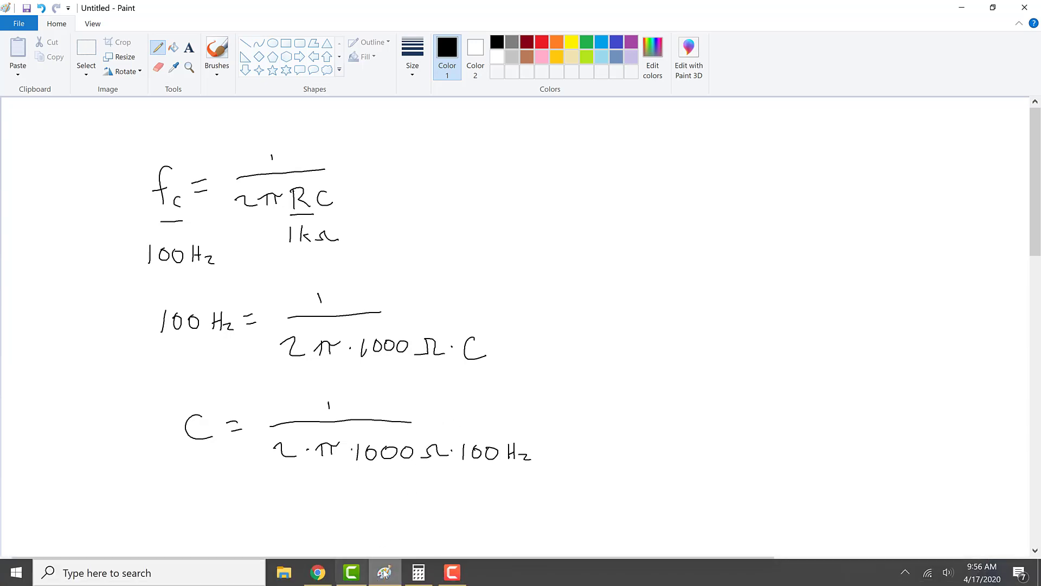
pyautogui.click(418, 572)
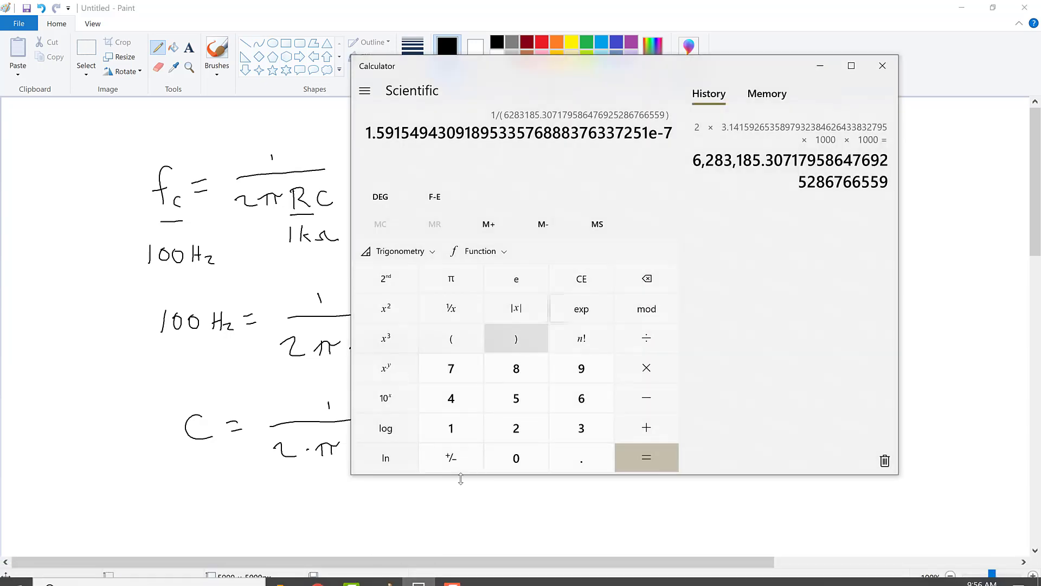
pyautogui.press('Return')
pyautogui.press('Escape')
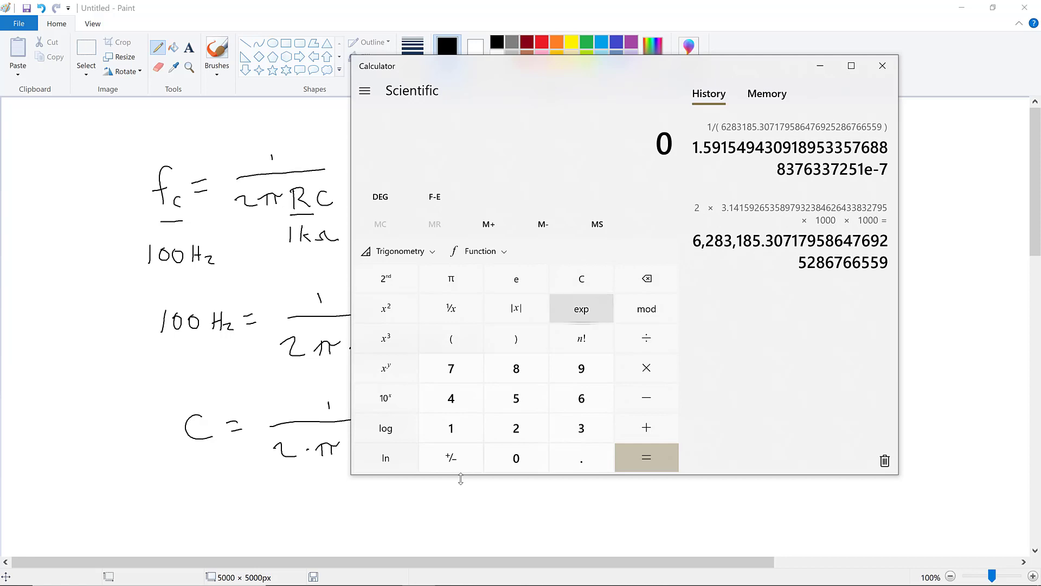
pyautogui.press('2')
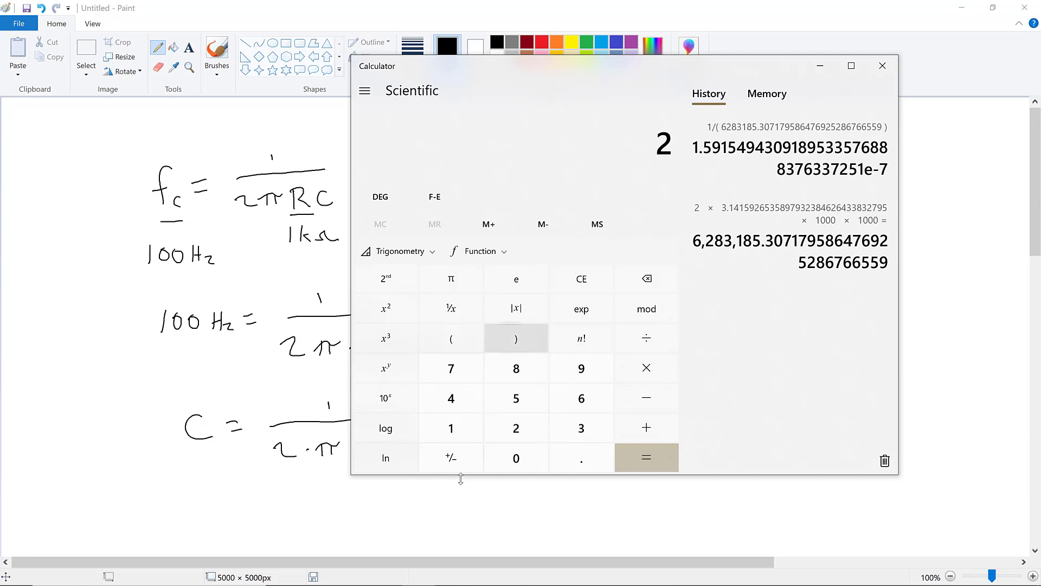
pyautogui.press('*')
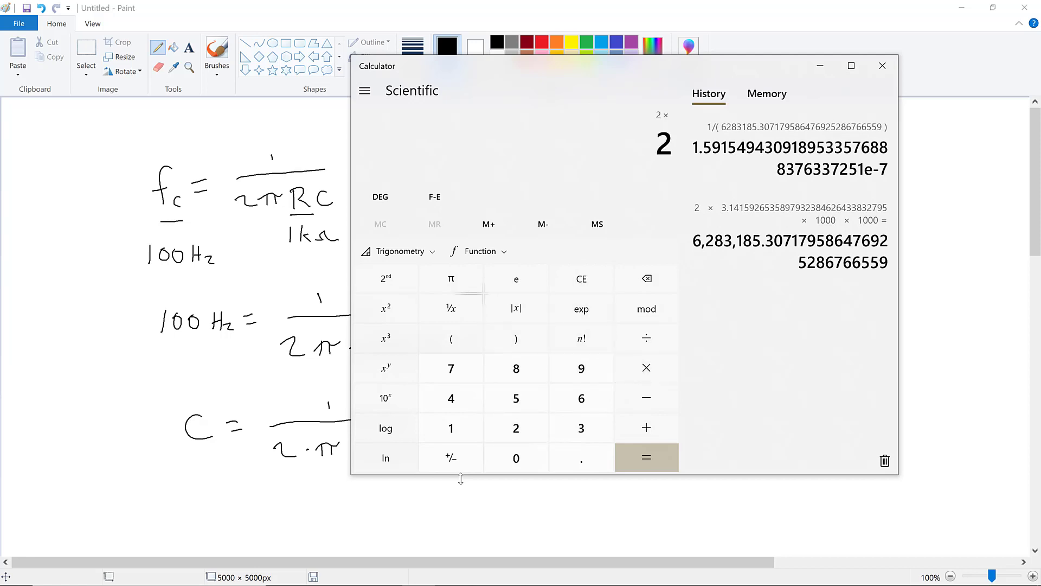
pyautogui.press('p')
pyautogui.press('*')
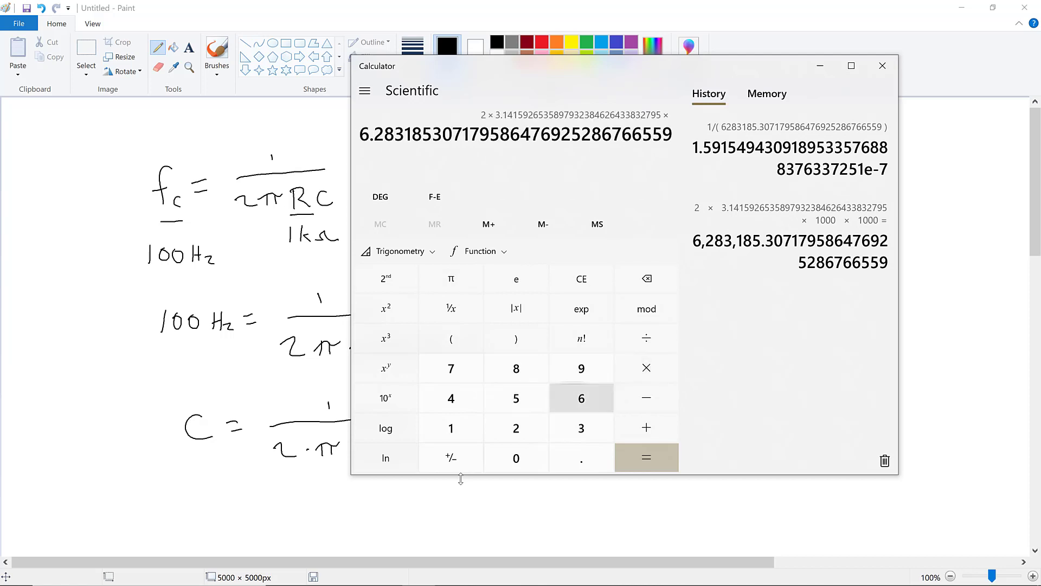
pyautogui.write('1000')
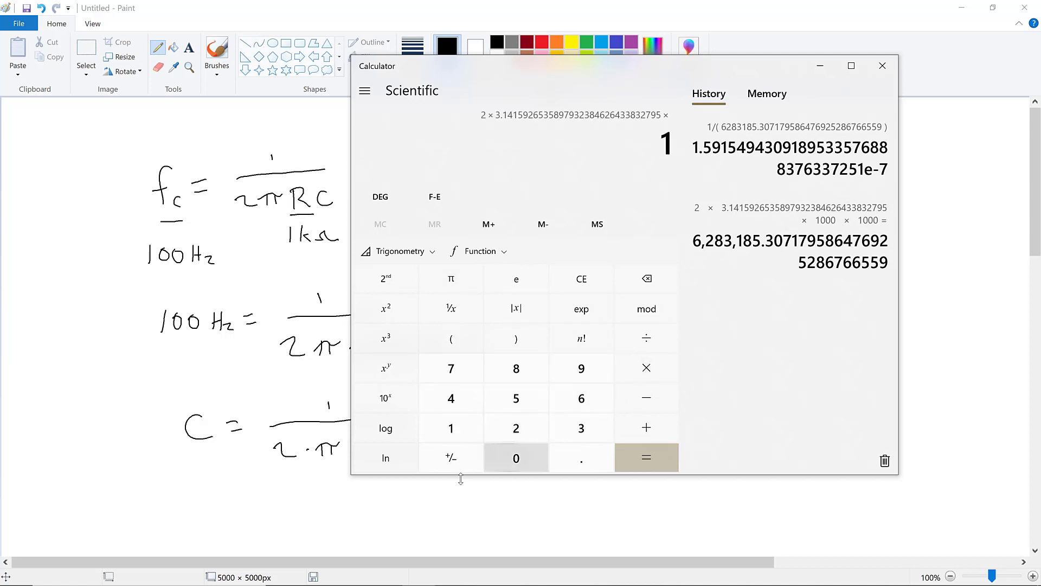
pyautogui.press('*')
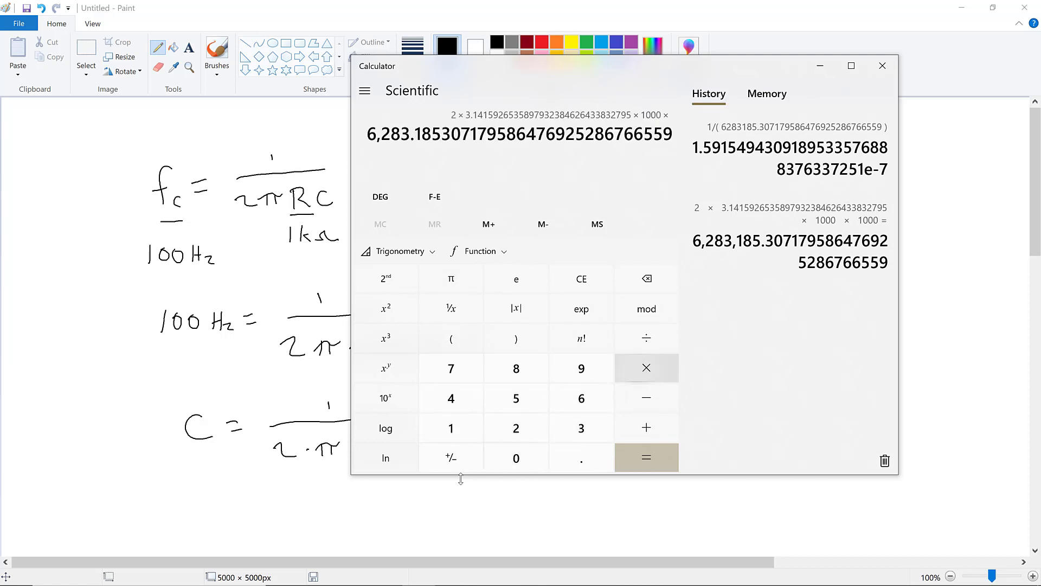
pyautogui.write('100')
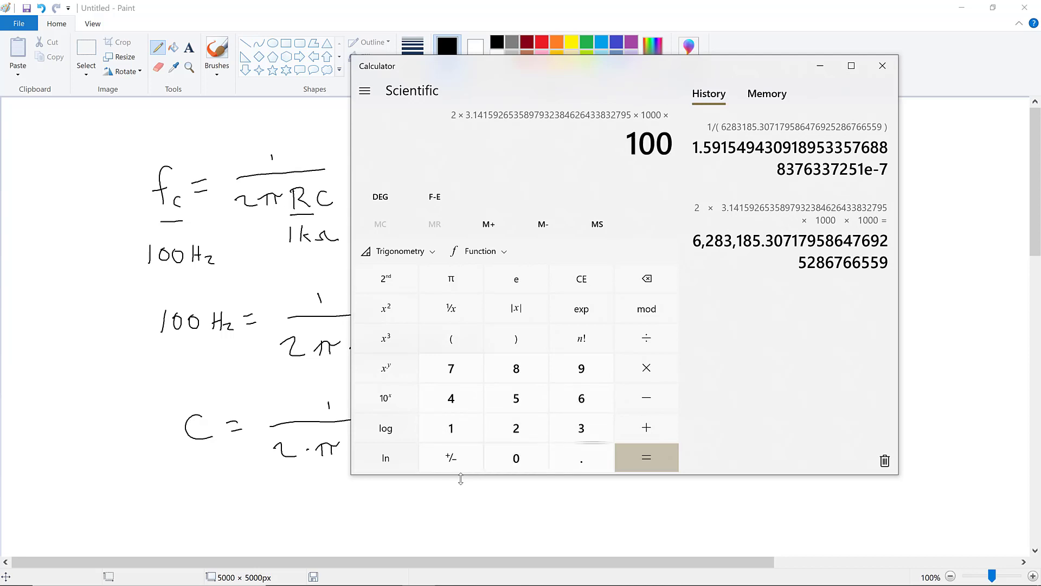
pyautogui.press('Return')
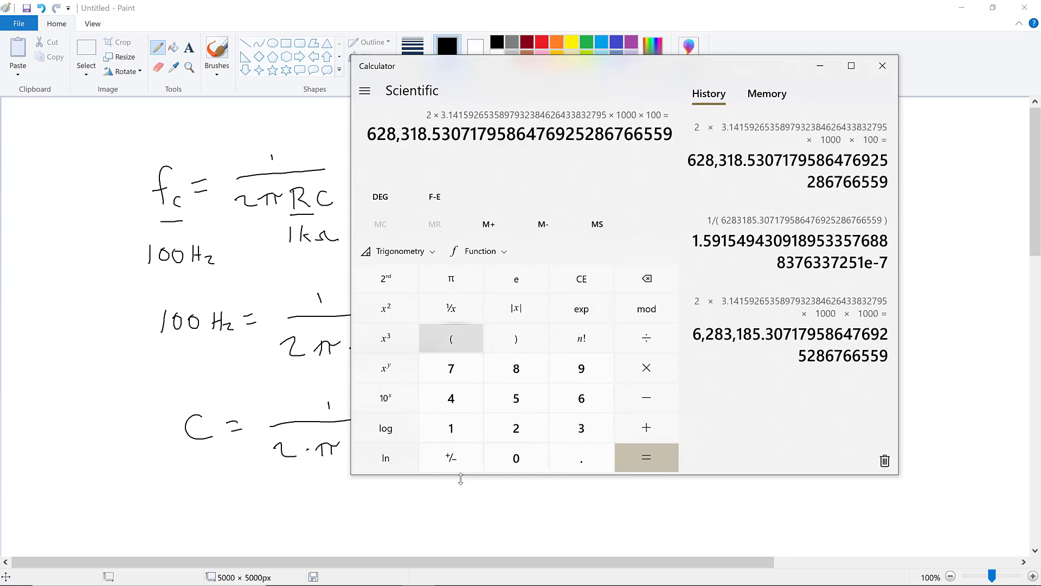
pyautogui.press('r')
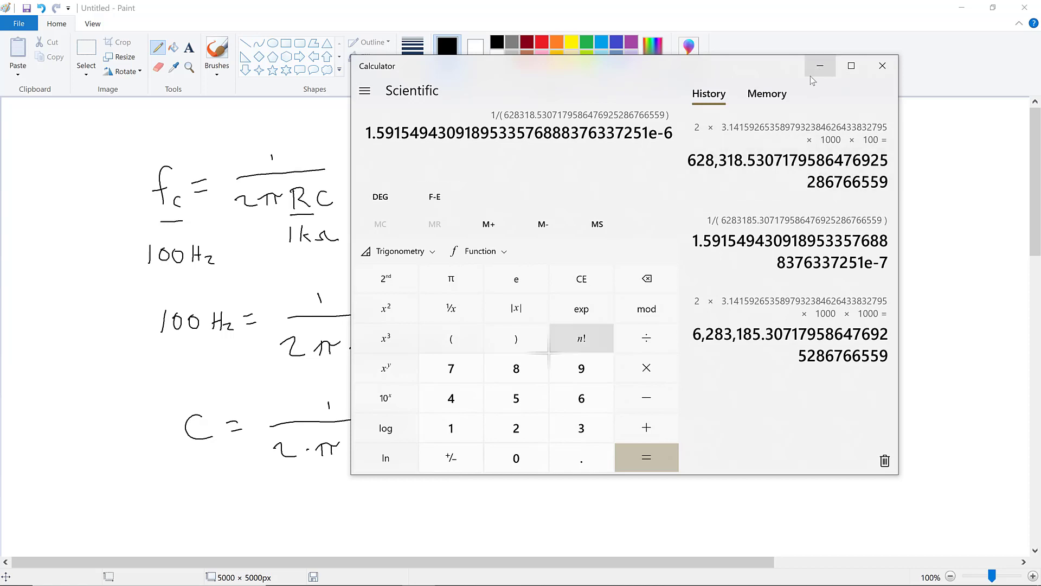
# Switch to the Multisim Live circuit in Chrome and set C2's capacitance to 1.59 µF.
pyautogui.moveTo(382, 577)
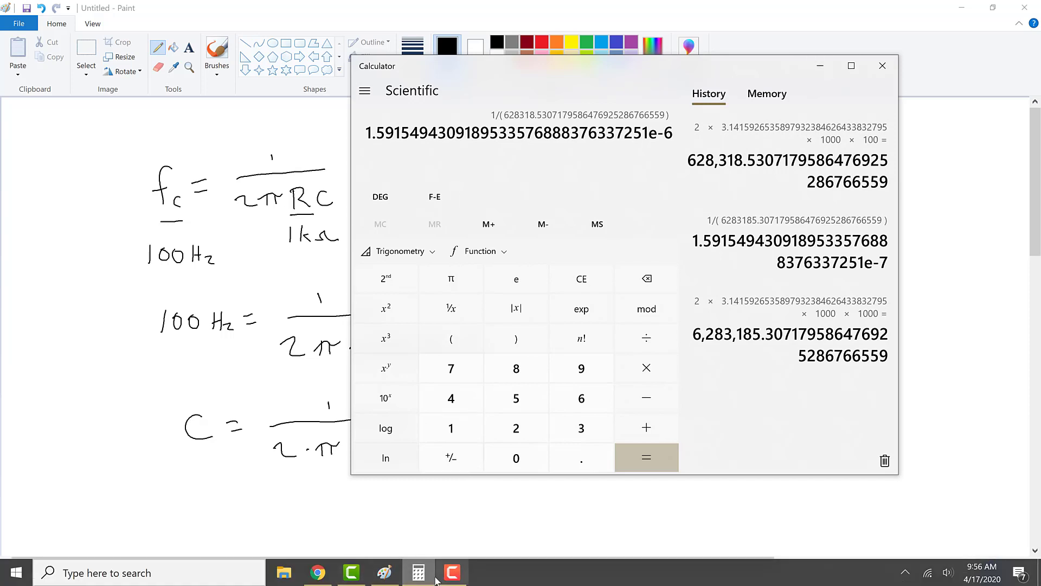
pyautogui.click(321, 570)
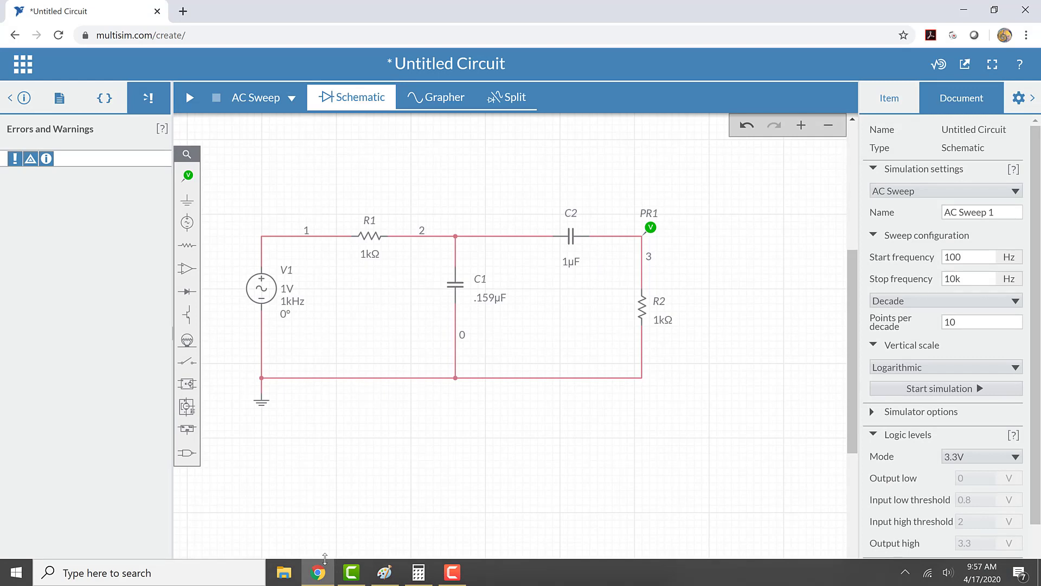
pyautogui.click(571, 262)
pyautogui.doubleClick(611, 279)
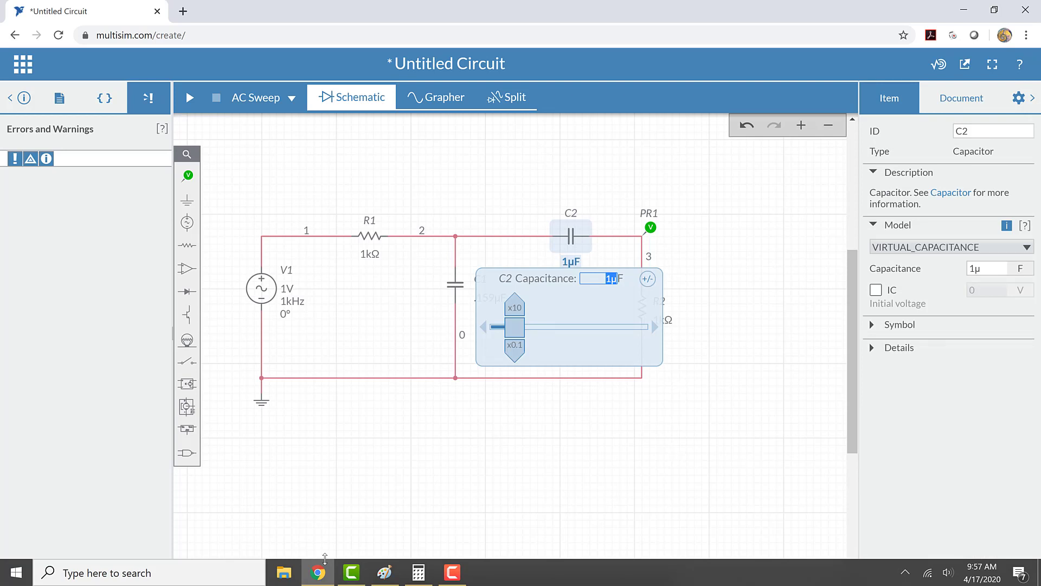
pyautogui.write('1.59')
pyautogui.write('u')
pyautogui.press('Return')
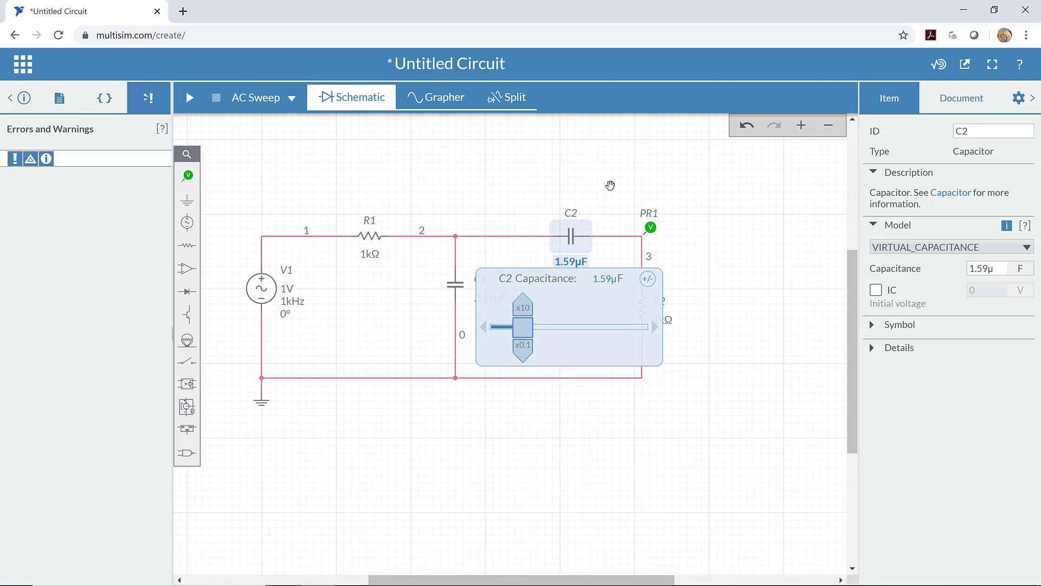
pyautogui.click(610, 185)
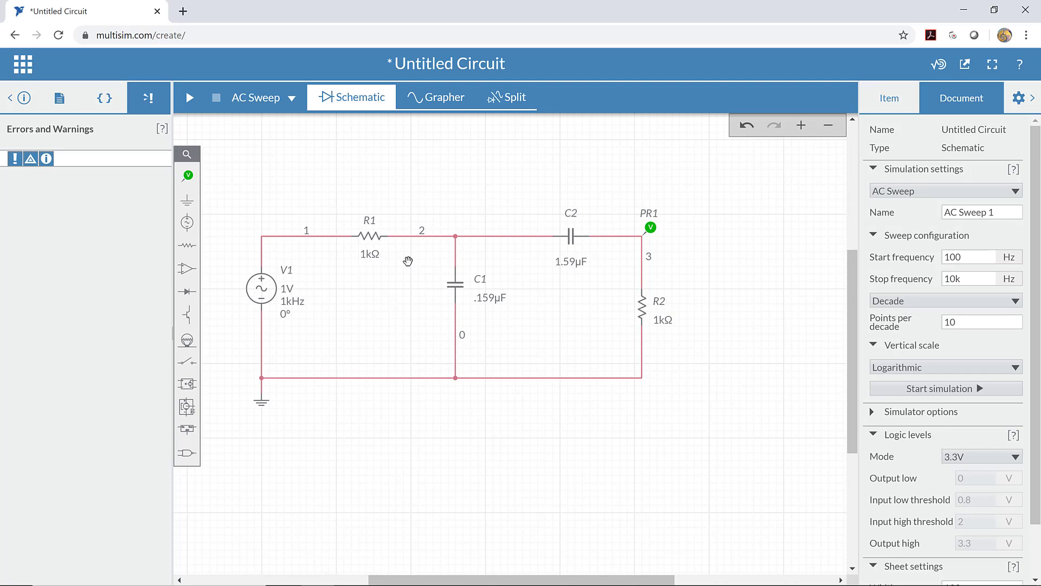
# Set the AC sweep's start frequency to 10 Hz and run the simulation.
pyautogui.click(971, 257)
pyautogui.doubleClick(971, 257)
pyautogui.click(972, 257)
pyautogui.press('BackSpace')
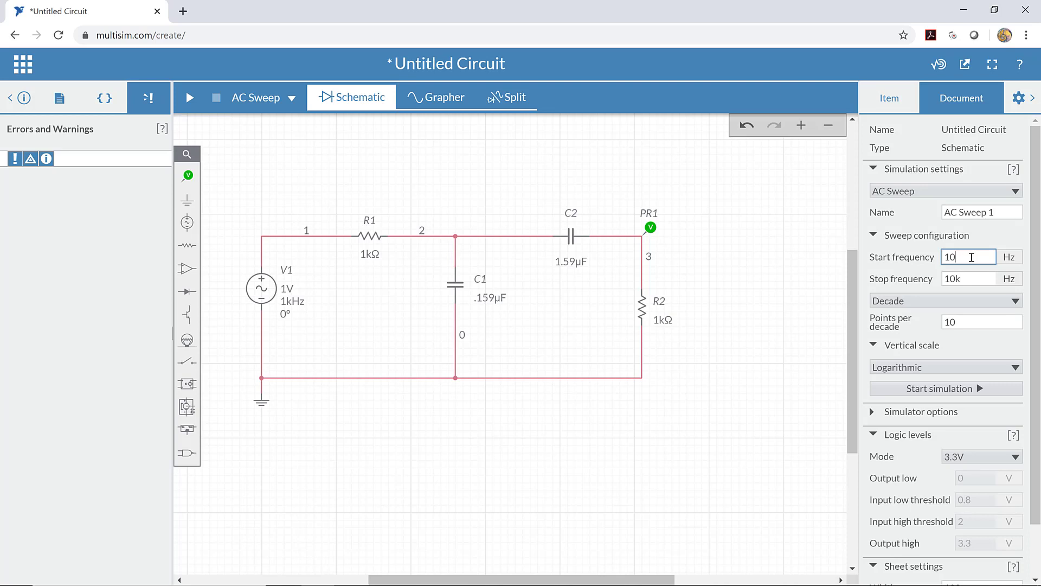
pyautogui.click(190, 100)
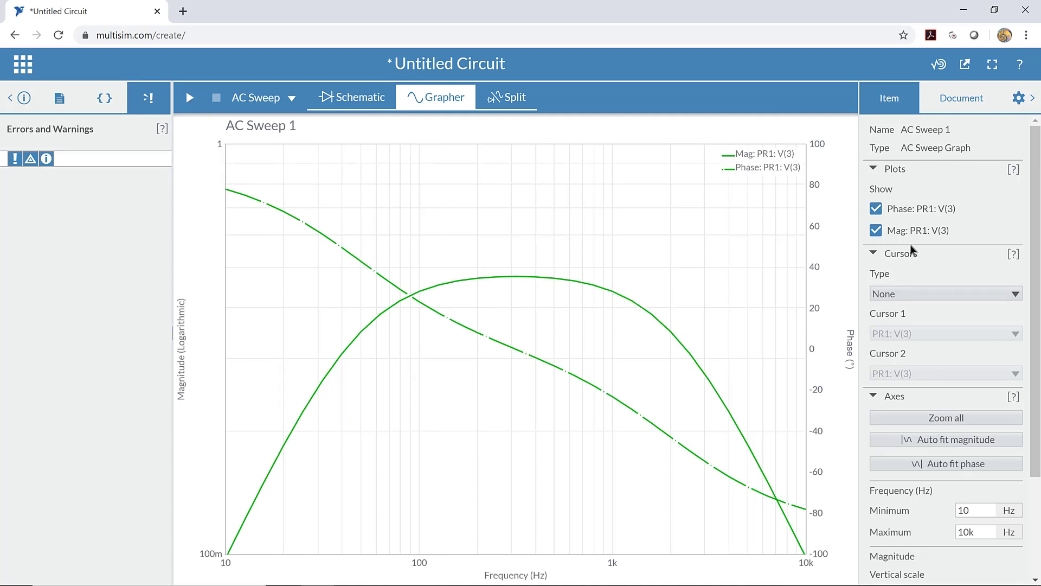
# Hide the PR1 phase plot and examine the magnitude curve across its passband and lower roll-off.
pyautogui.click(876, 209)
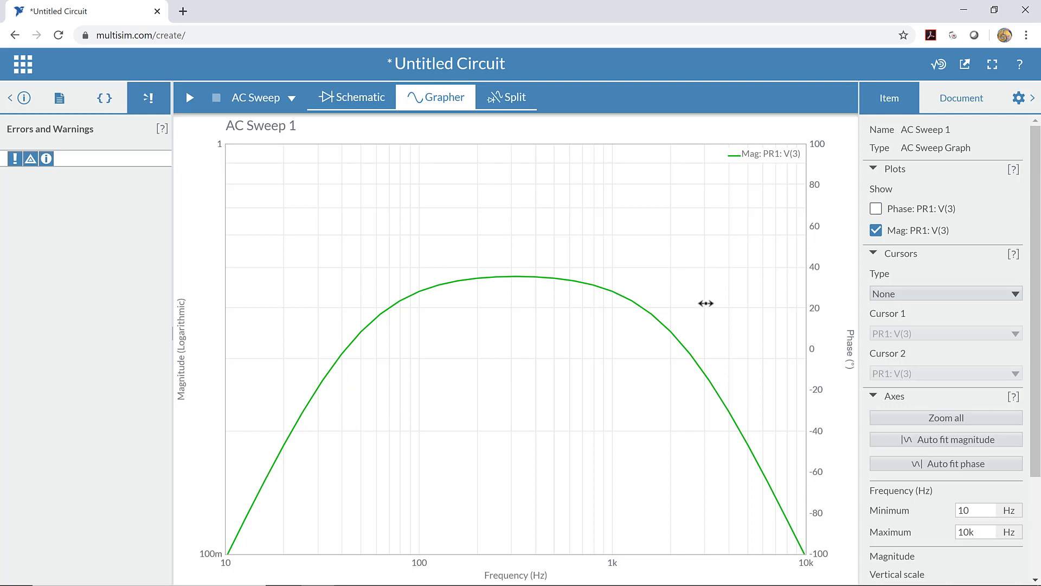
pyautogui.moveTo(594, 287)
pyautogui.moveTo(512, 281)
pyautogui.moveTo(383, 314)
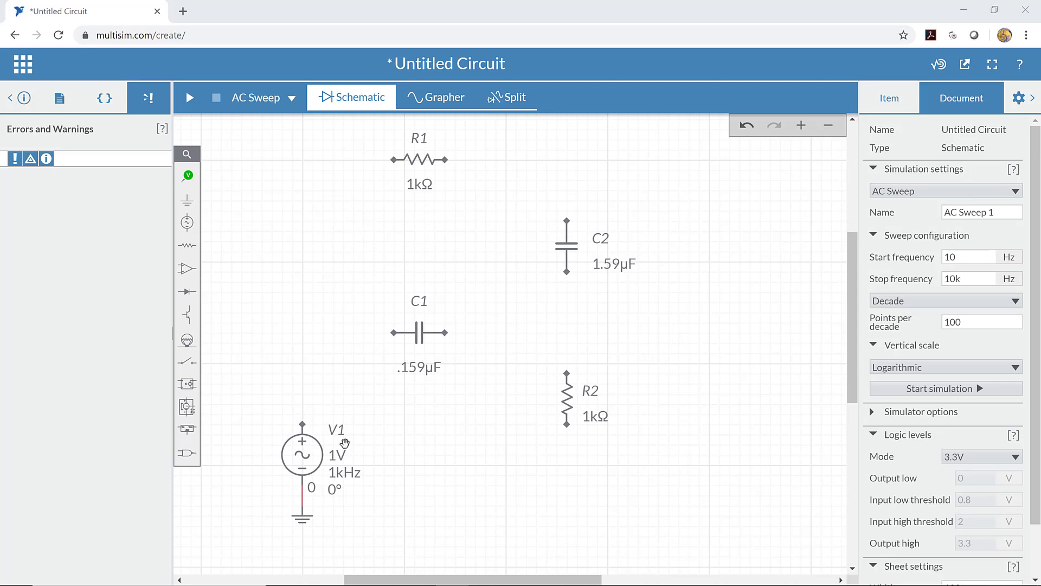
# Wire V1's positive terminal to R1 and R1's other end to the upper terminal of C2.
pyautogui.click(302, 423)
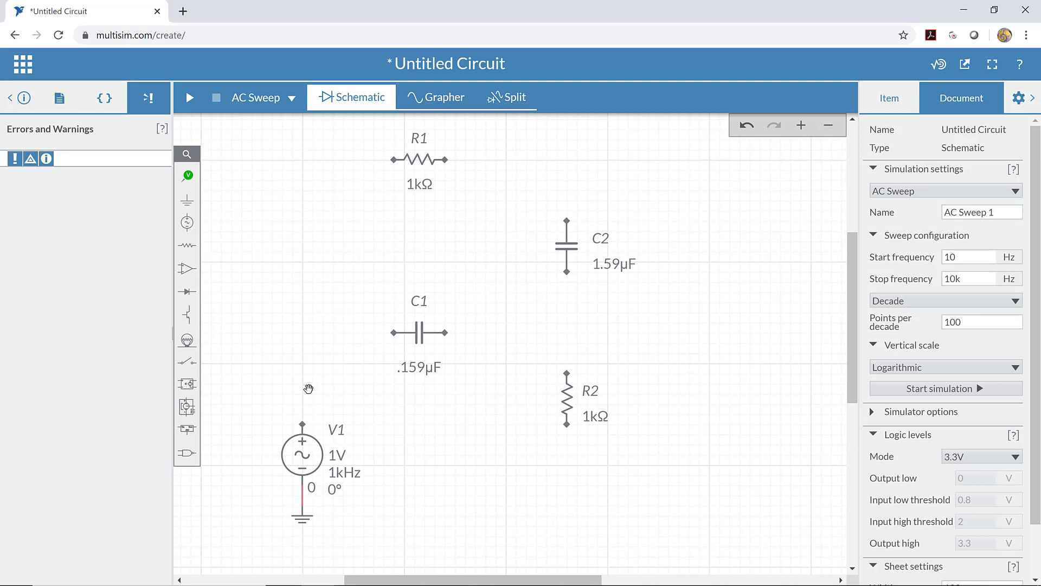
pyautogui.click(394, 160)
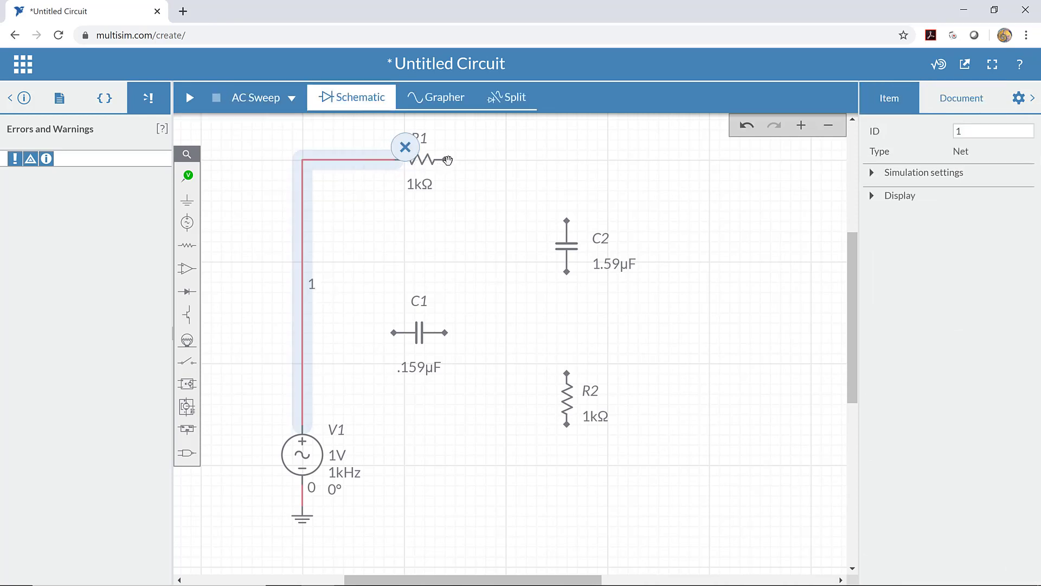
pyautogui.click(445, 160)
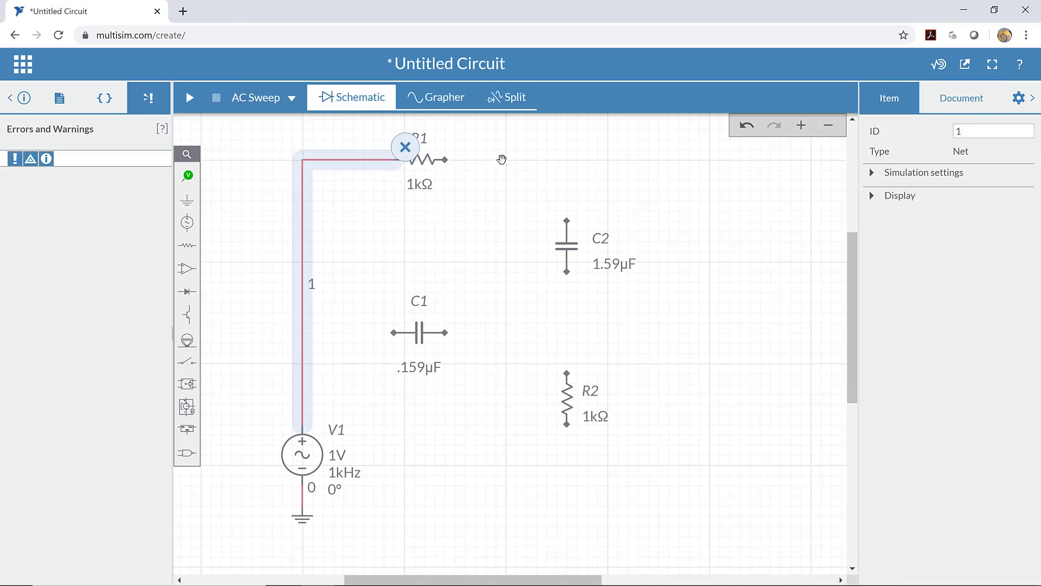
pyautogui.click(567, 220)
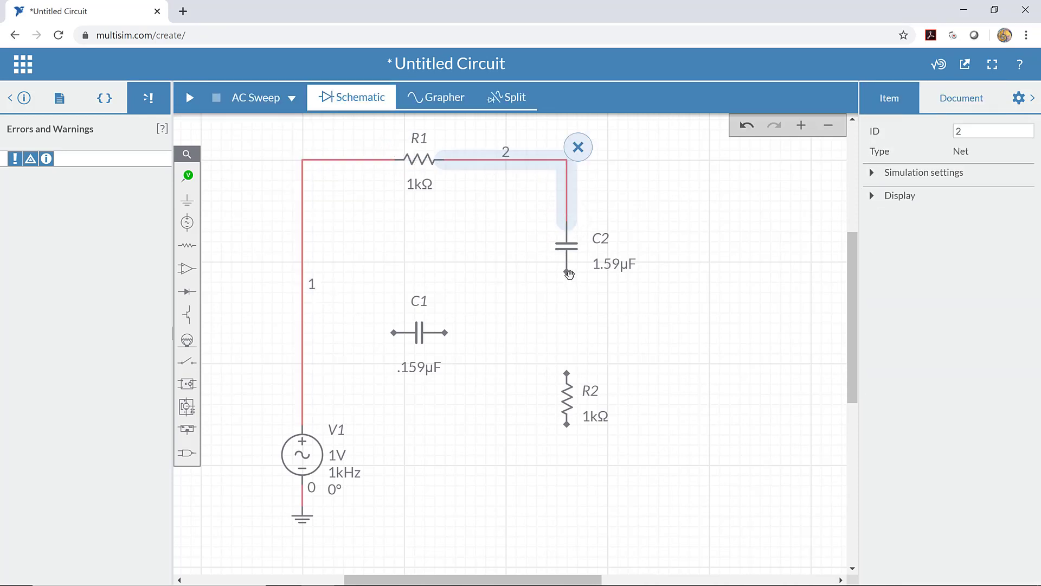
# Place a ground beneath C2 and connect it to C2's lower terminal.
pyautogui.moveTo(191, 201)
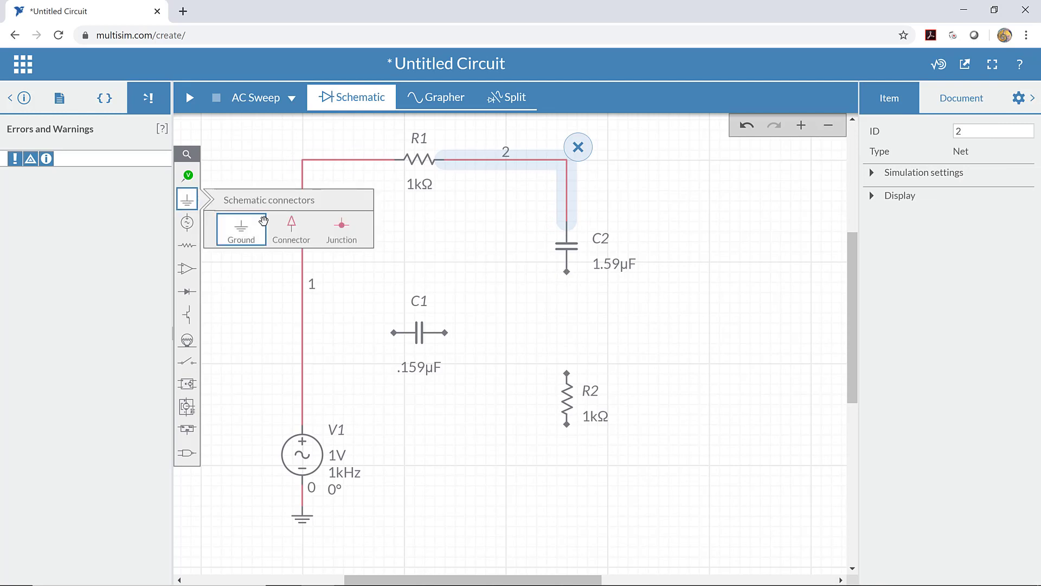
pyautogui.click(239, 226)
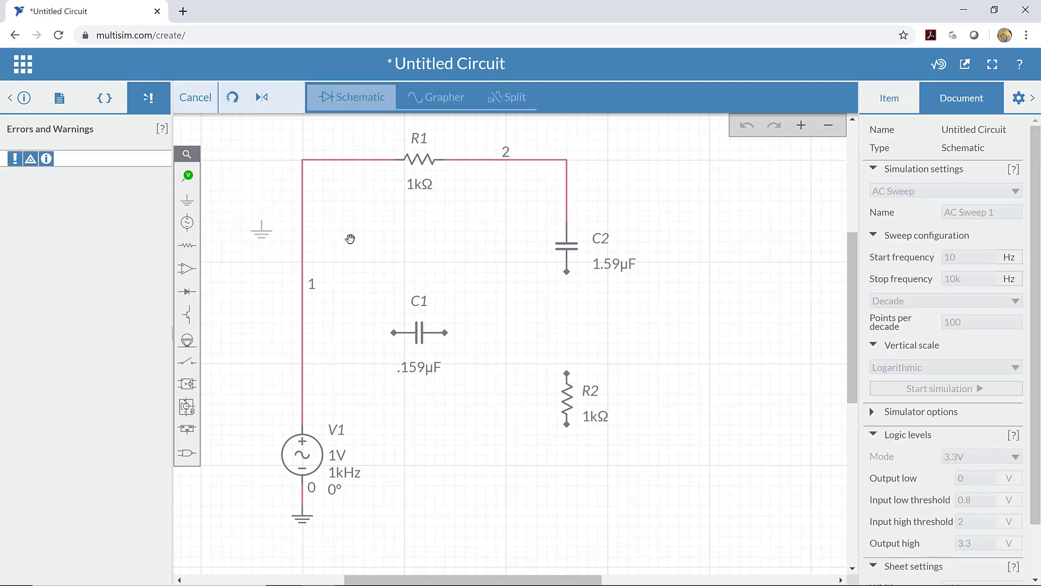
pyautogui.click(573, 288)
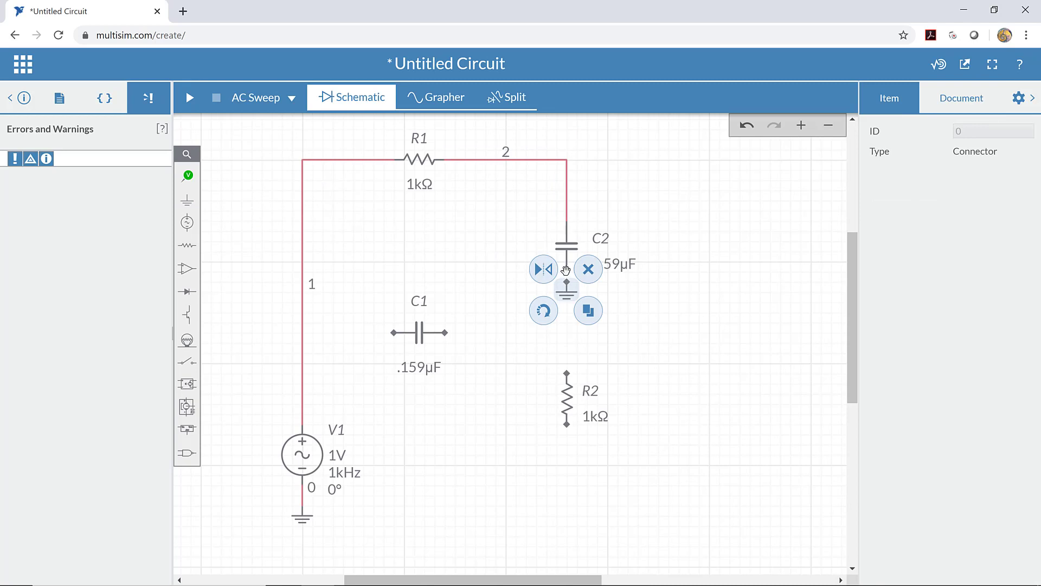
pyautogui.click(567, 276)
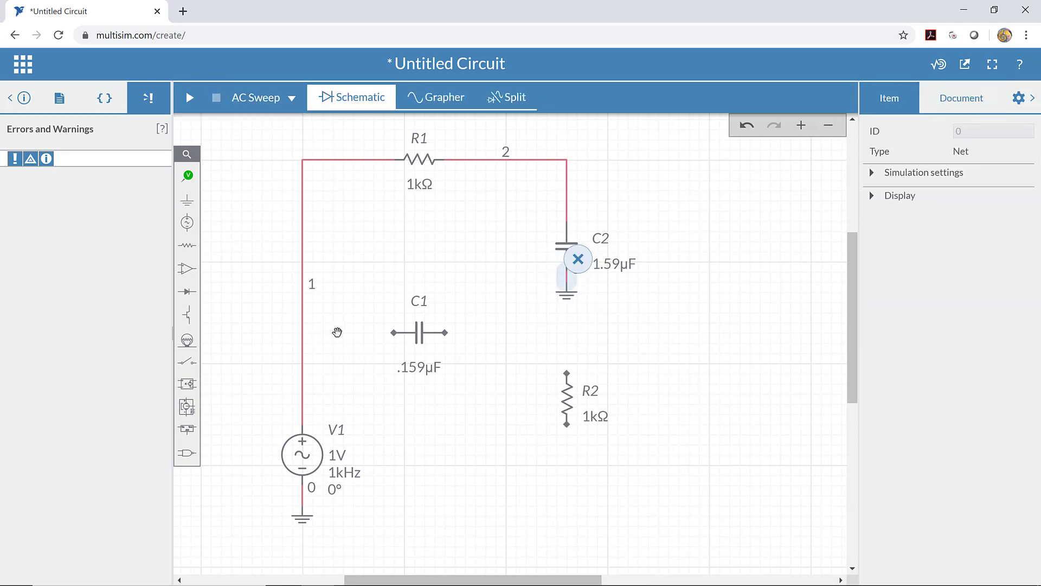
# Wire C1 from the vertical V1–R1 wire to the upper terminal of R2.
pyautogui.click(392, 331)
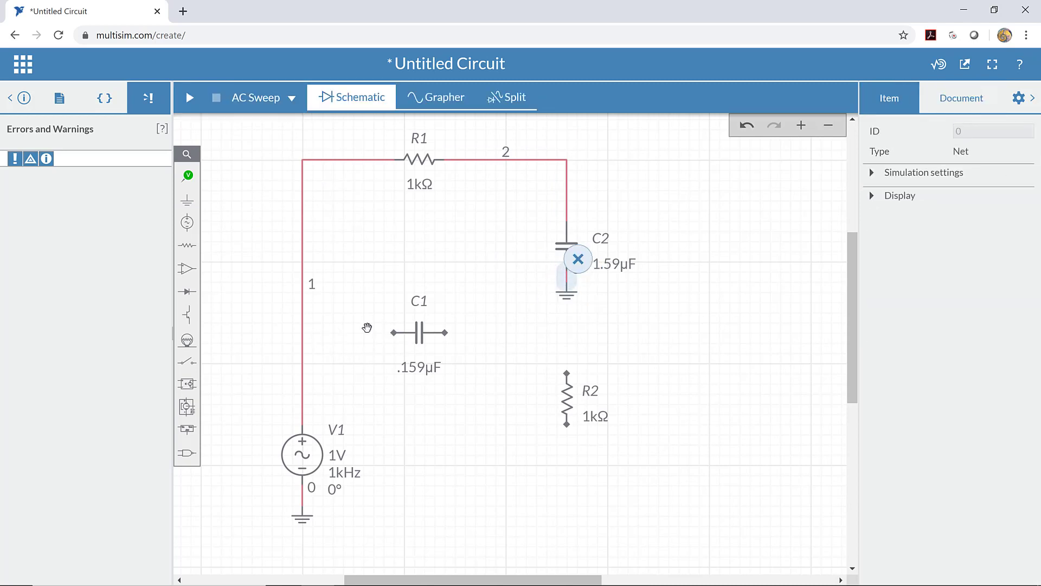
pyautogui.click(303, 332)
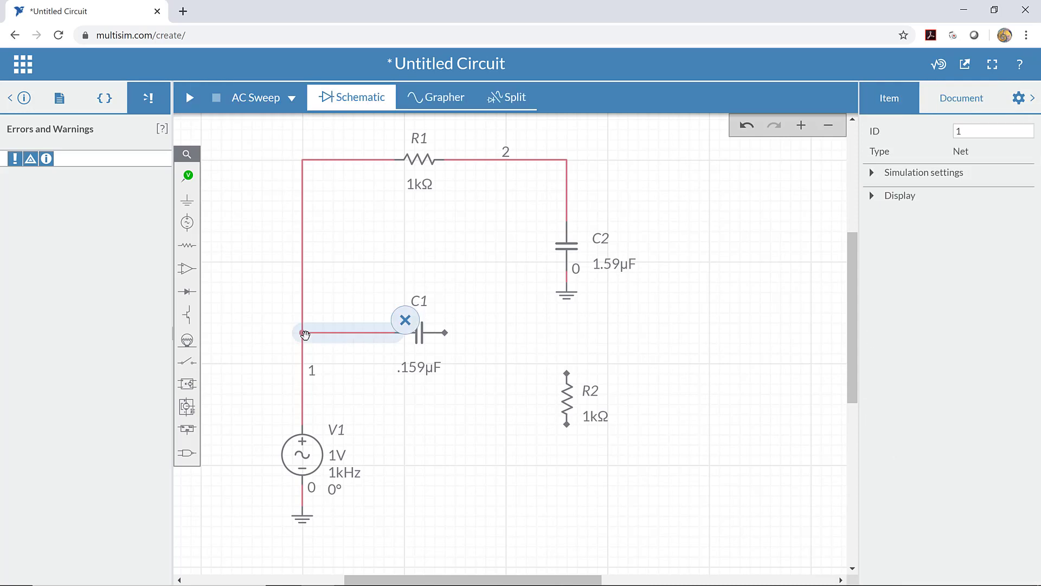
pyautogui.click(445, 333)
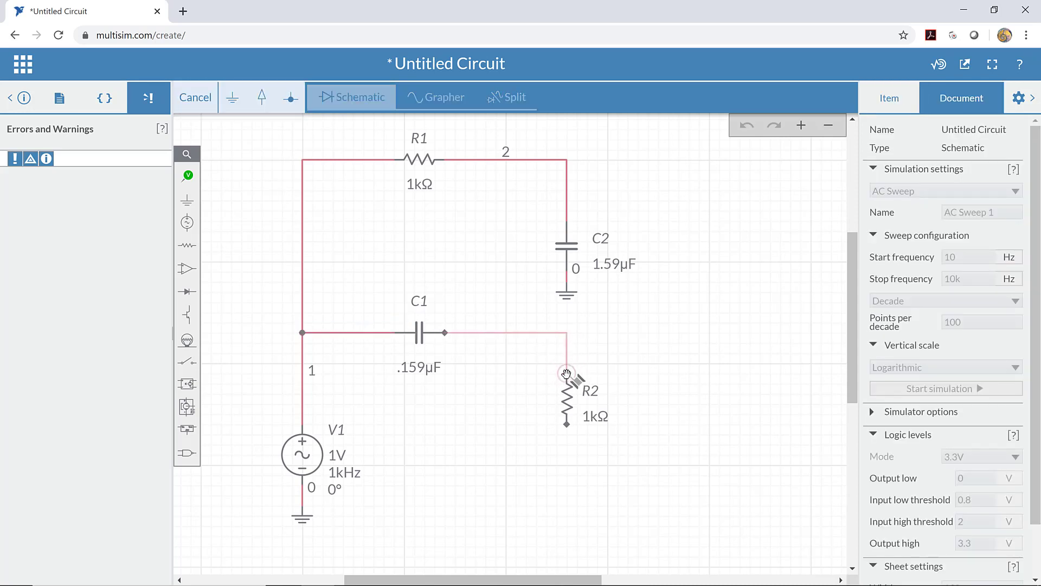
pyautogui.click(566, 374)
# Place a ground beneath R2 and connect it to R2's lower terminal.
pyautogui.click(186, 201)
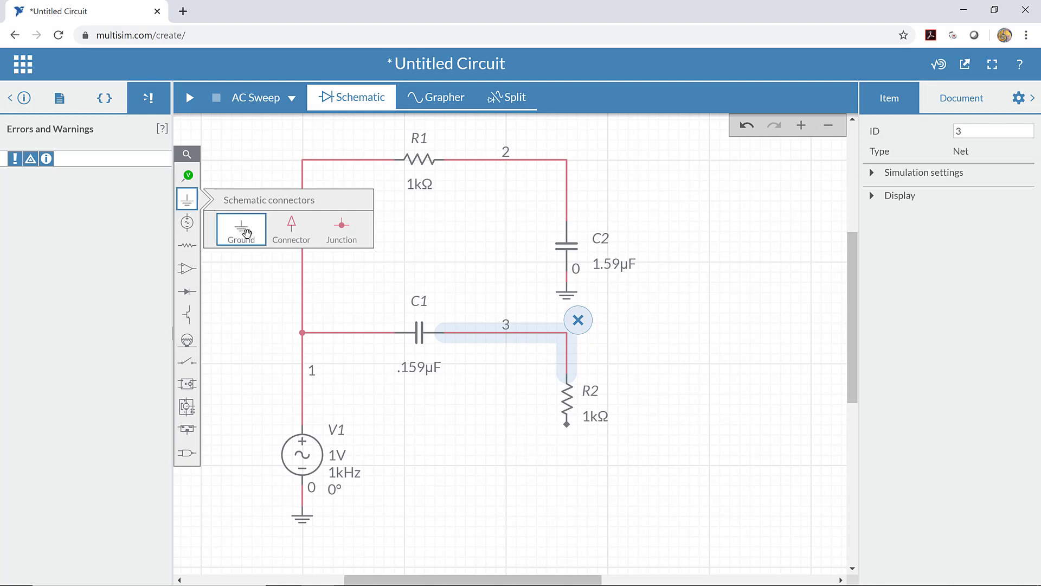
pyautogui.click(233, 222)
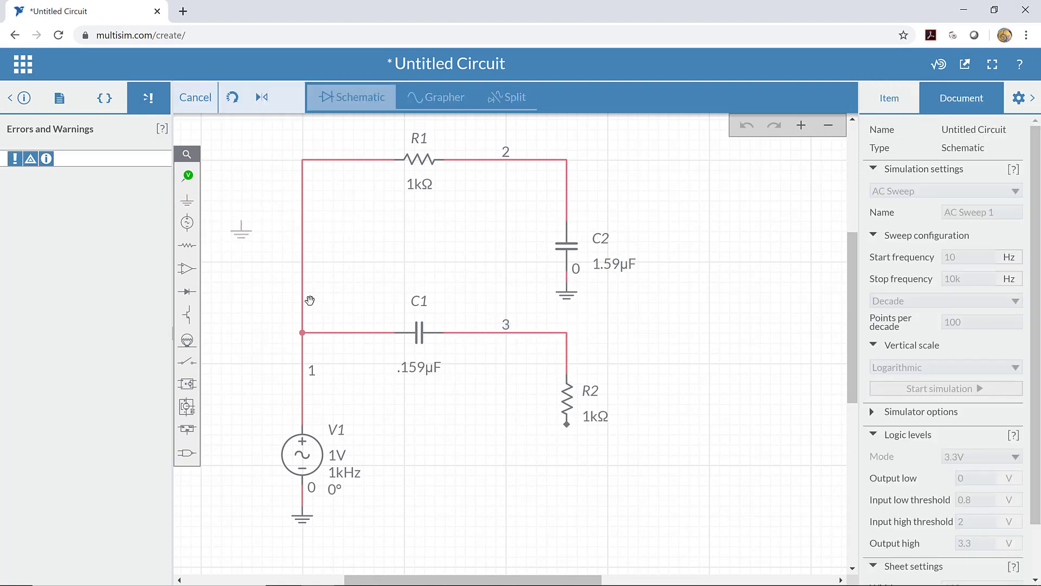
pyautogui.click(568, 445)
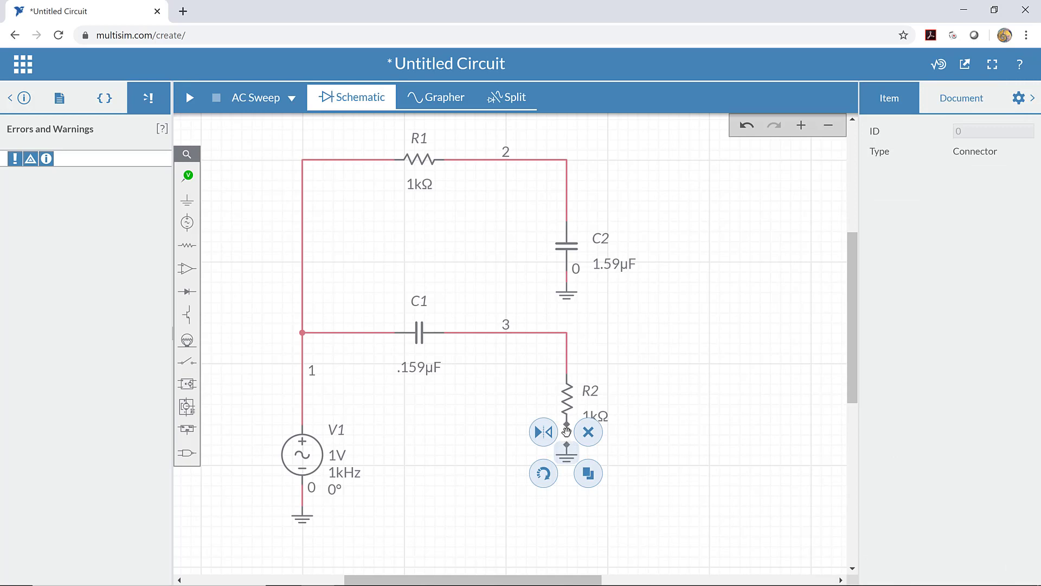
pyautogui.click(568, 439)
pyautogui.click(567, 426)
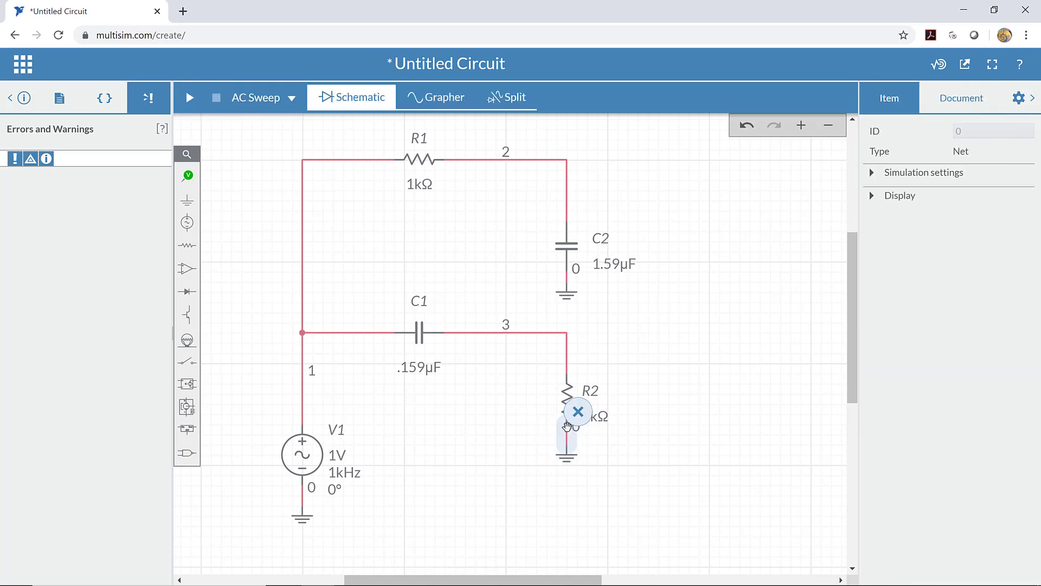
# Wire R2's upper terminal around the outside of C2 to the corner between R1 and C2, joining the two filter outputs.
pyautogui.click(644, 358)
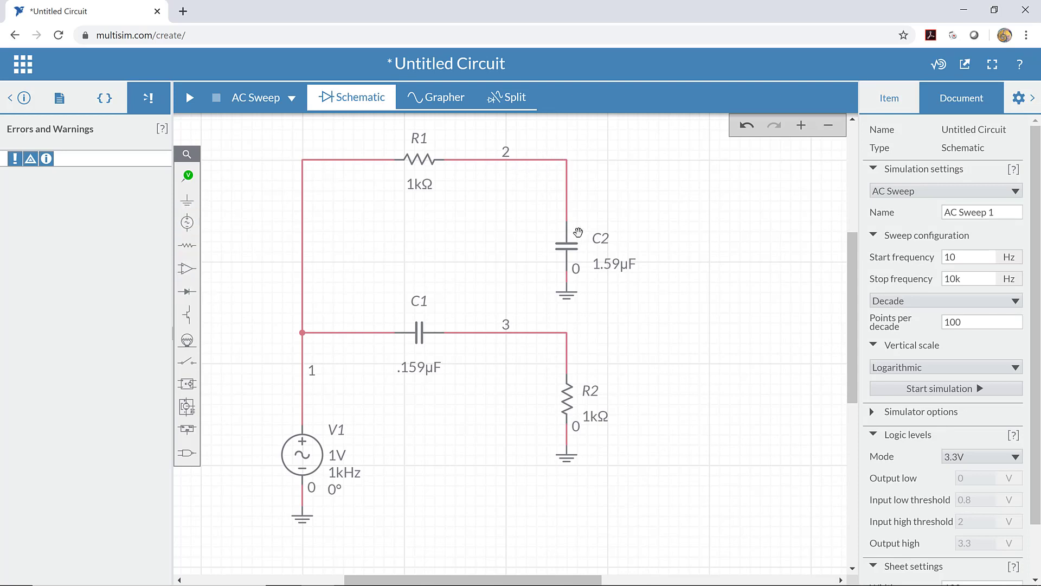
pyautogui.click(566, 372)
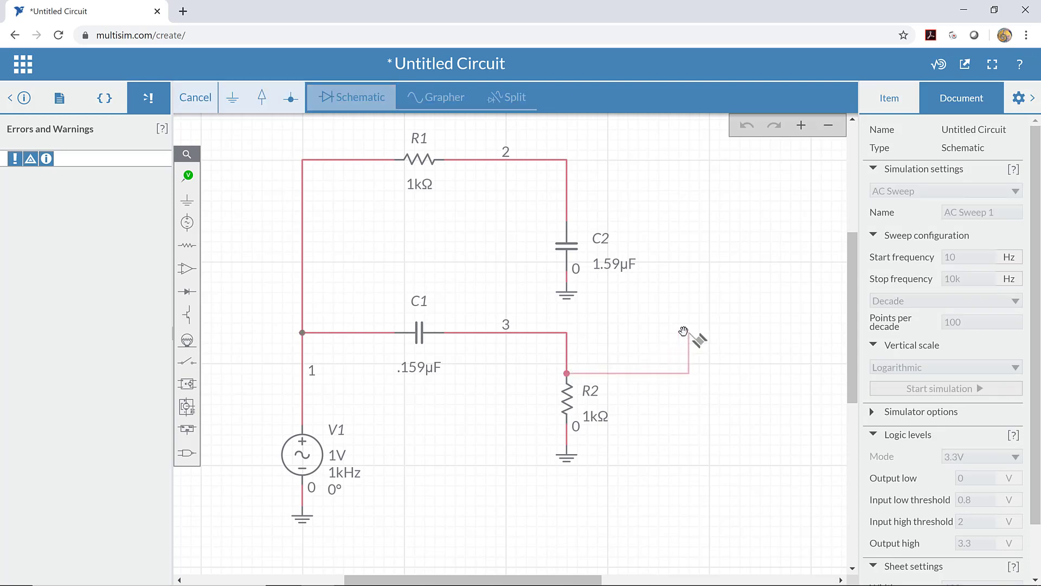
pyautogui.click(686, 328)
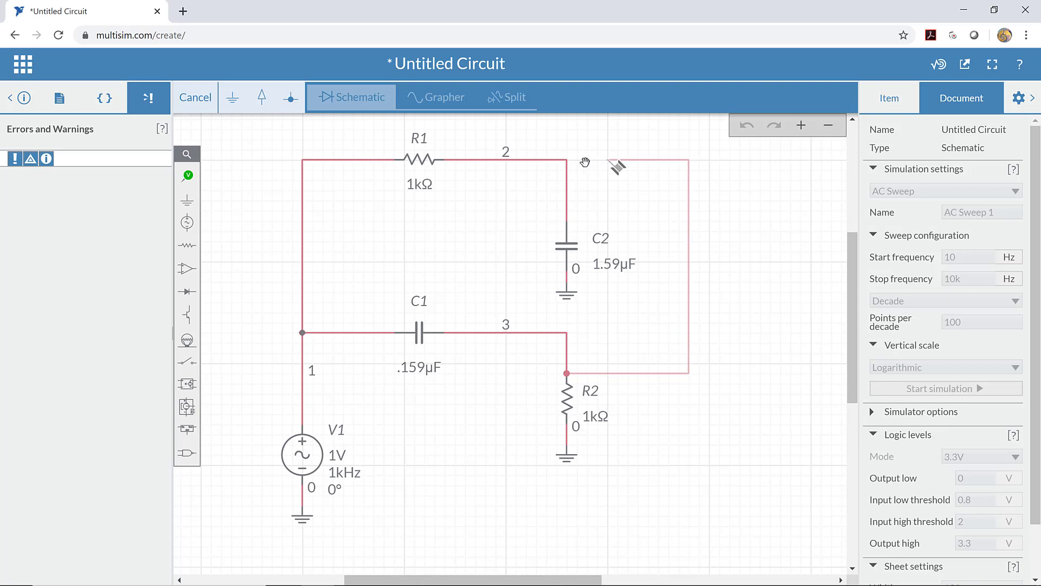
pyautogui.click(567, 160)
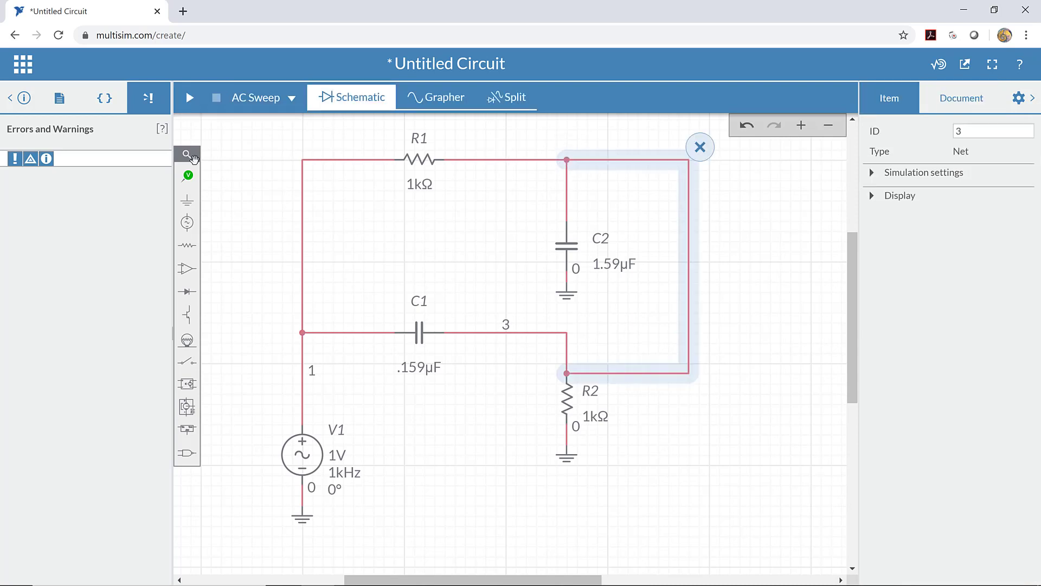
# Place a voltage probe on the upper outer corner of the wire that joins the two filter outputs.
pyautogui.click(187, 175)
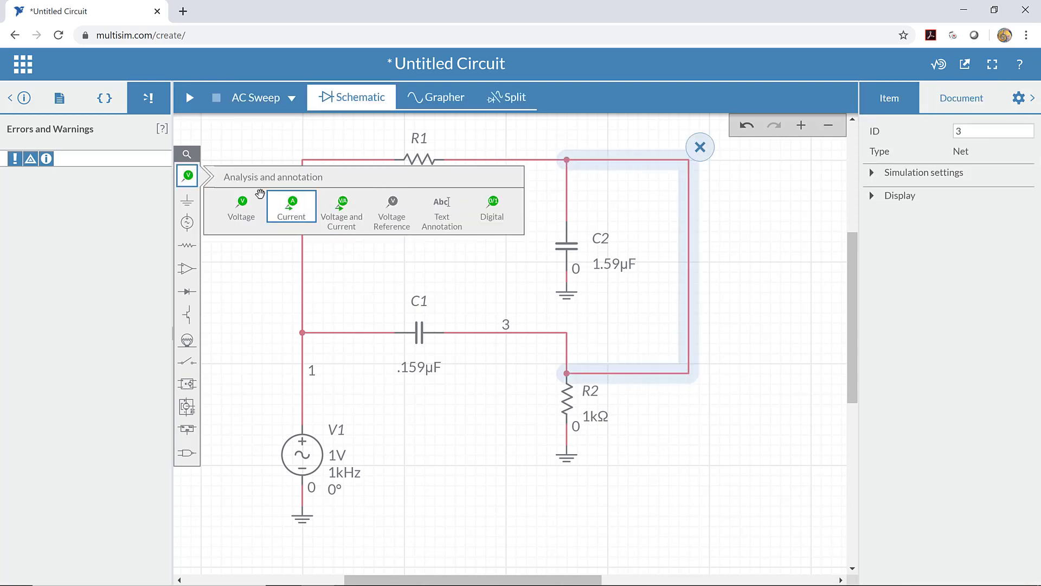
pyautogui.click(242, 204)
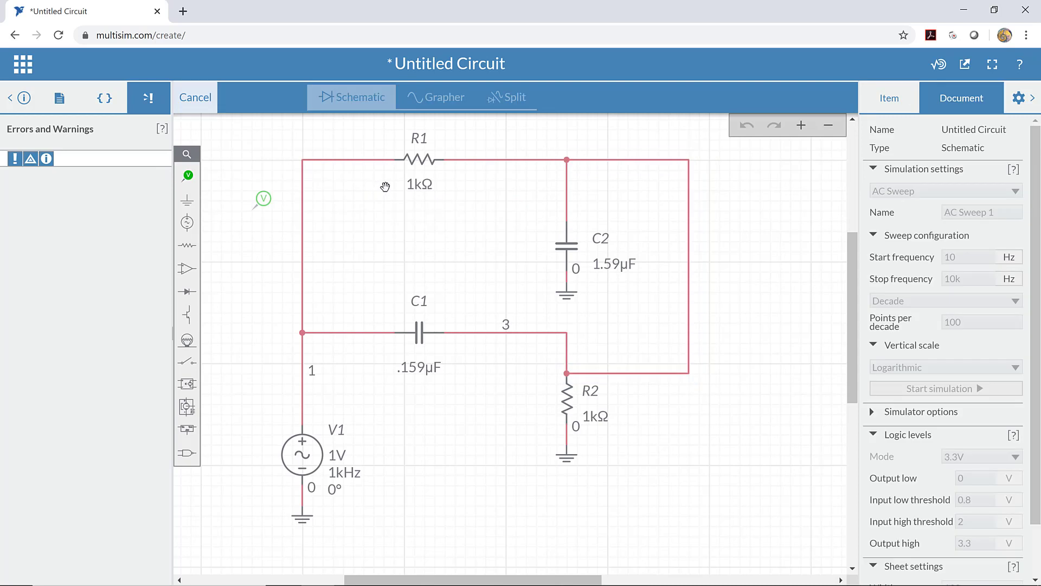
pyautogui.click(702, 138)
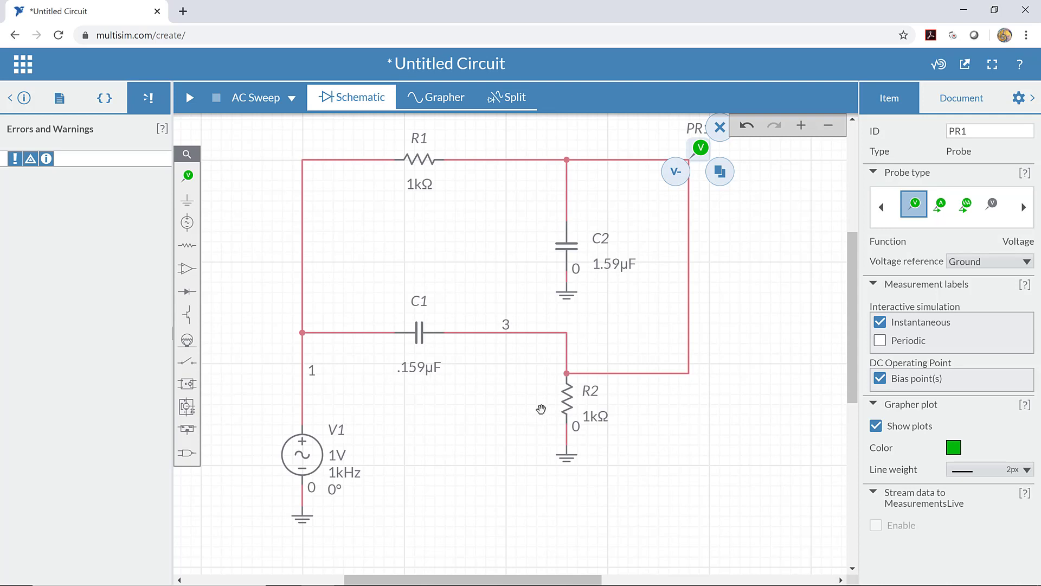
# Run the AC sweep and hide PR1's phase plot to examine the magnitude curve alone.
pyautogui.click(188, 97)
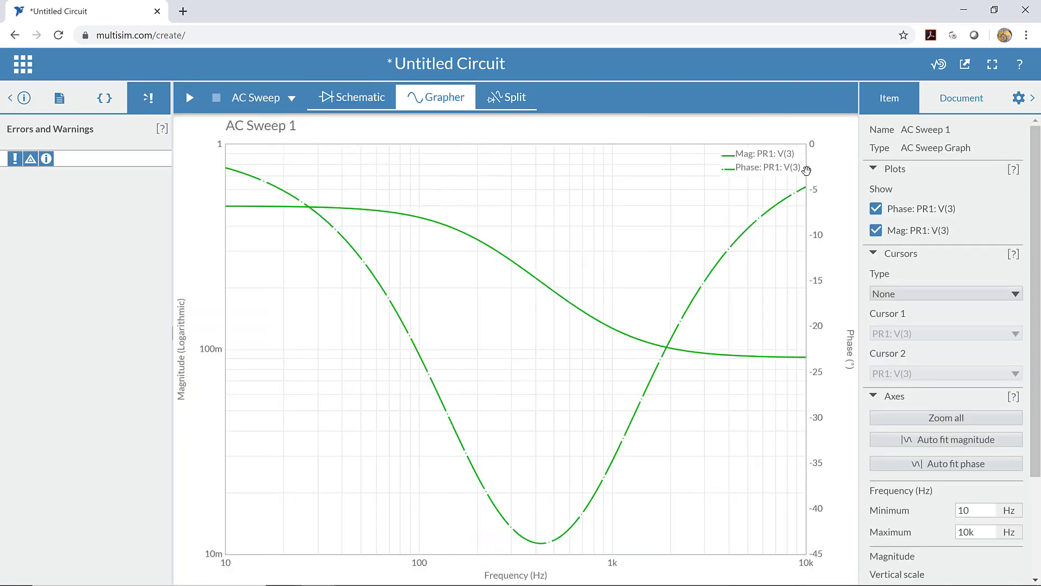
pyautogui.click(874, 209)
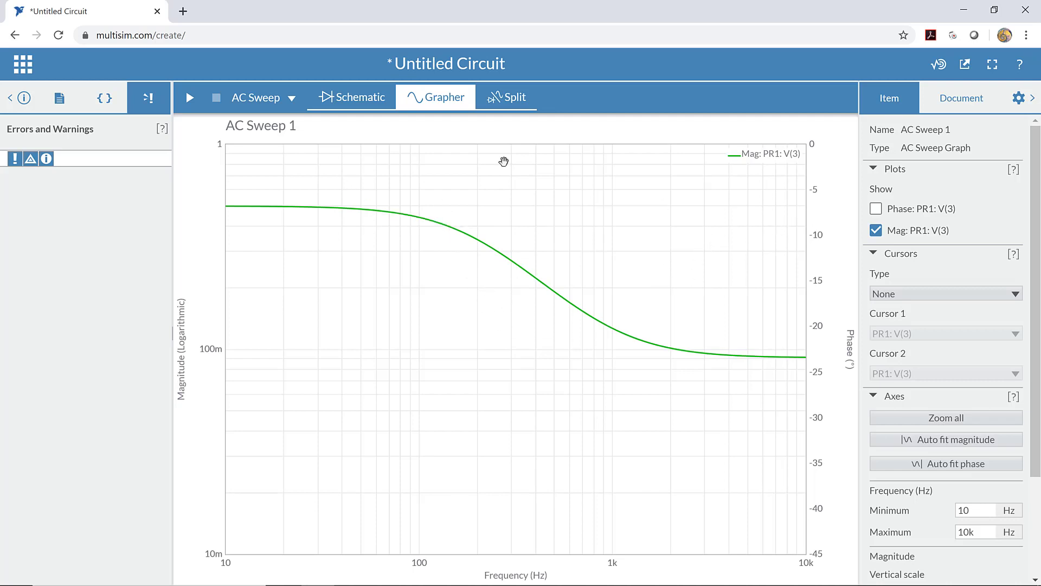
# Return to the schematic and delete the wire that directly joins the two filter outputs.
pyautogui.click(340, 96)
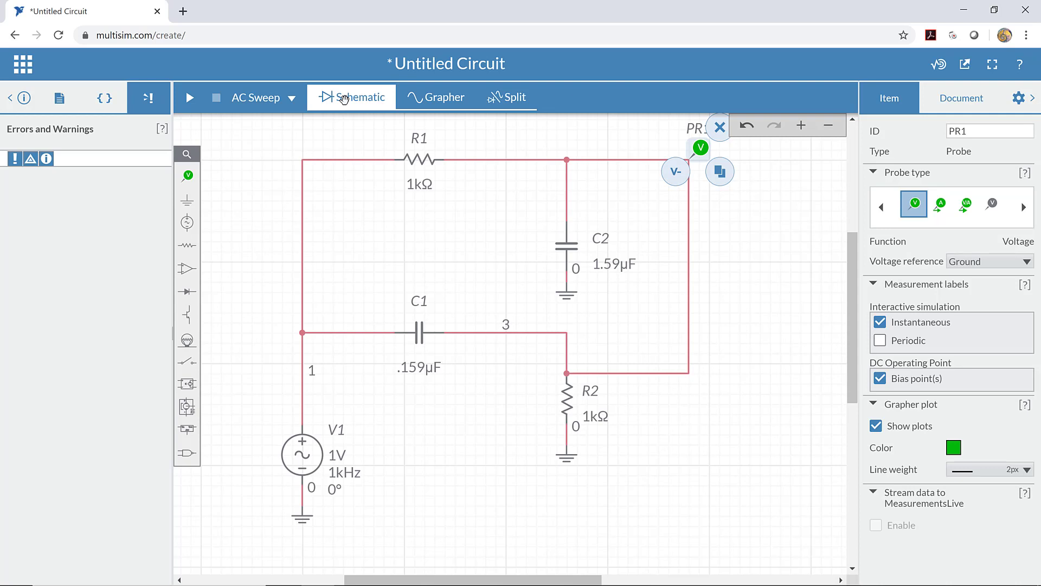
pyautogui.click(687, 210)
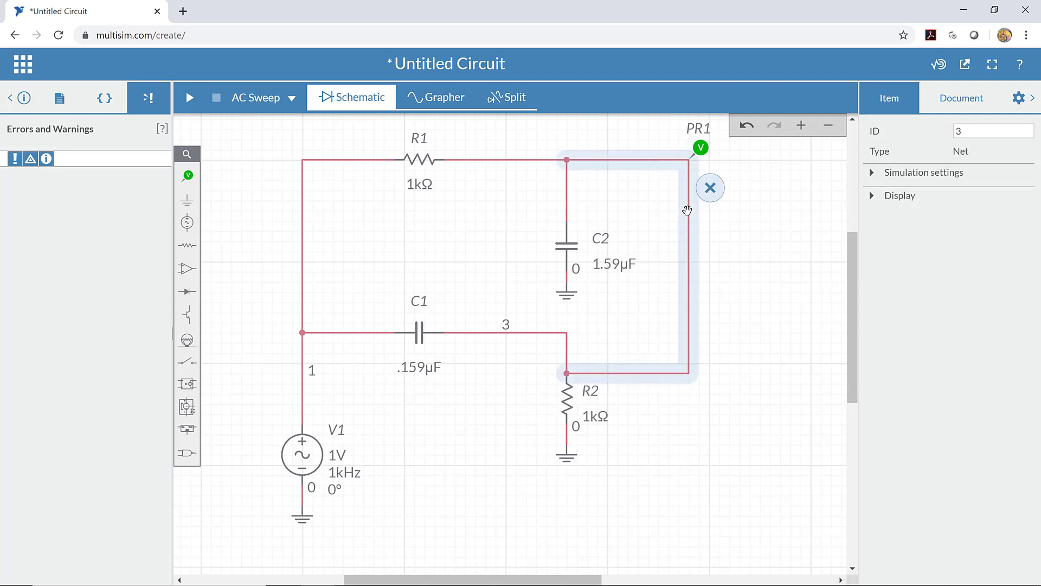
pyautogui.press('Delete')
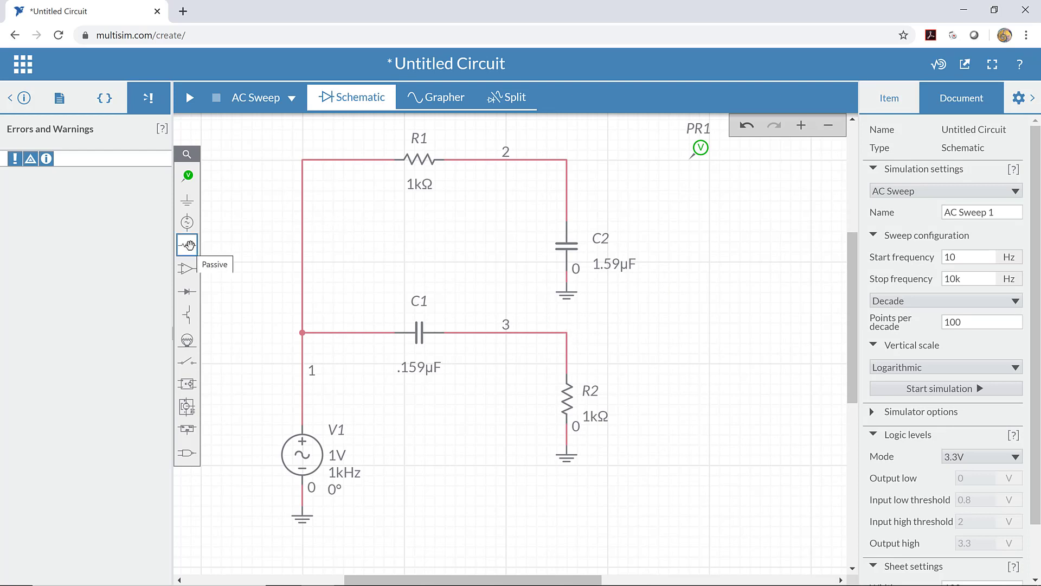
pyautogui.click(188, 244)
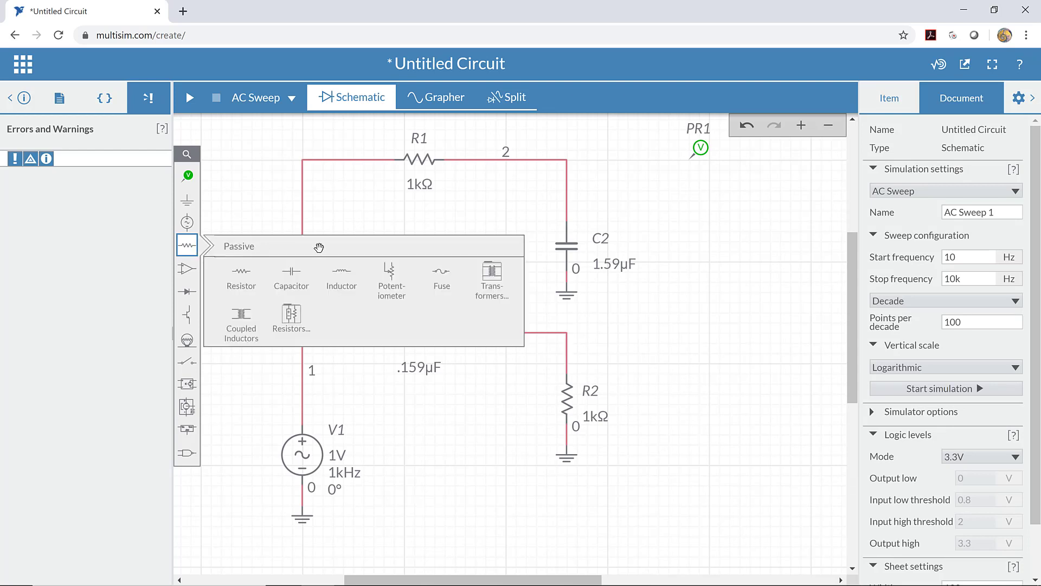
pyautogui.click(240, 268)
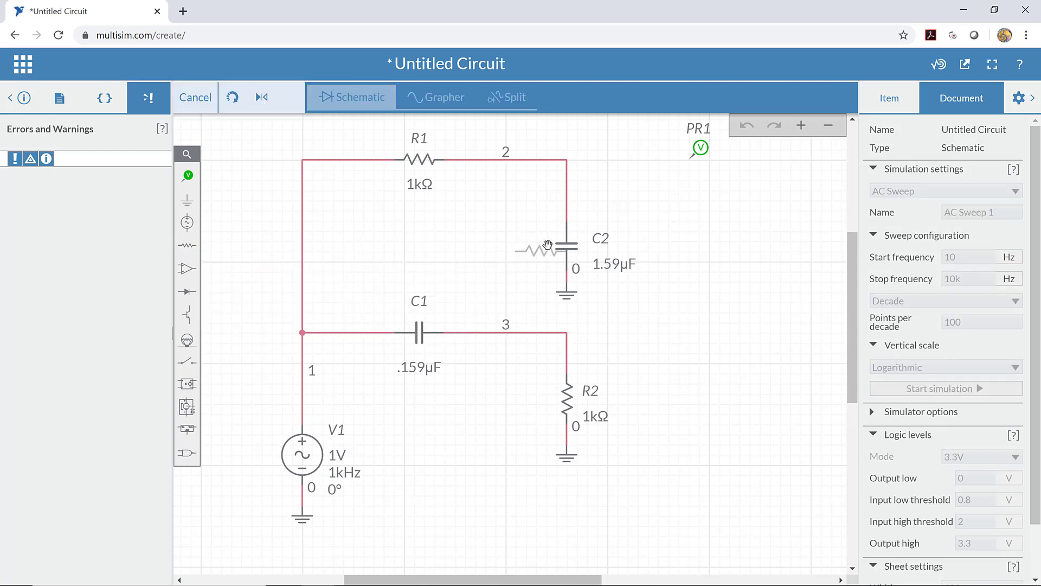
pyautogui.press('Escape')
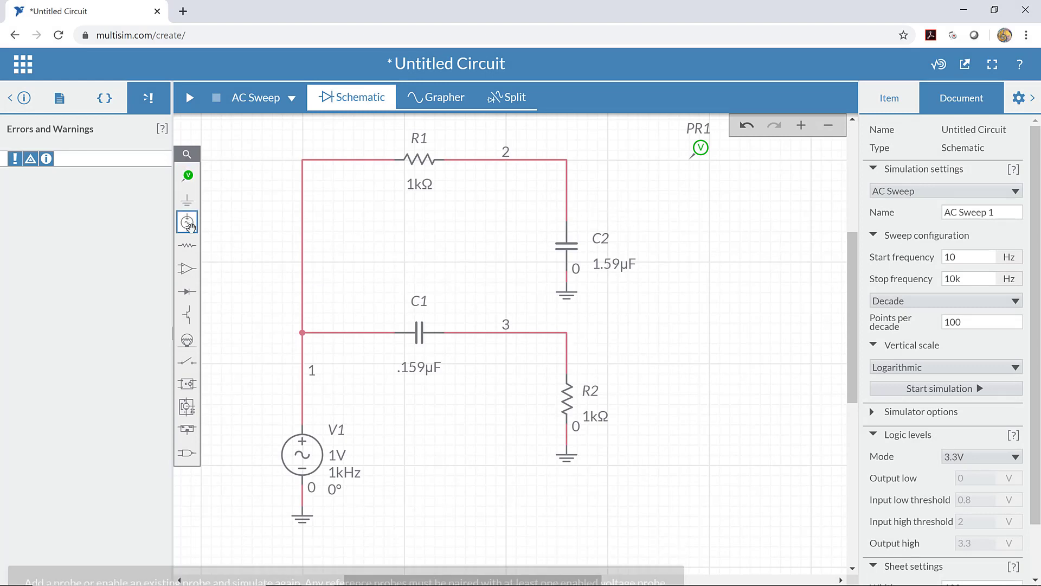
# Place a vertical resistor beneath probe PR1 and wire its upper terminal to the corner between R1 and C2.
pyautogui.click(188, 245)
pyautogui.click(240, 268)
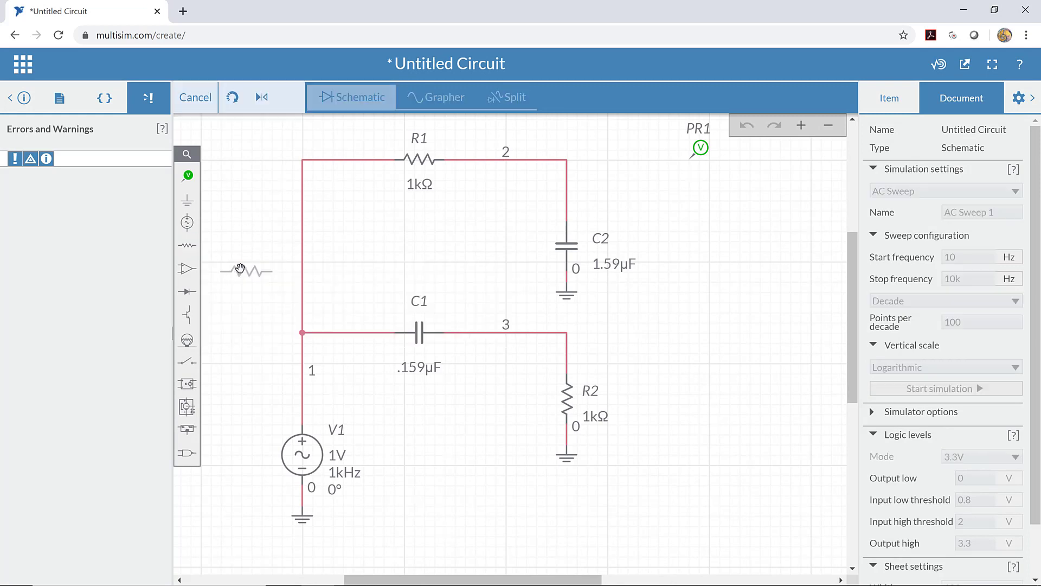
pyautogui.hotkey('ctrl', 'r')
pyautogui.click(682, 192)
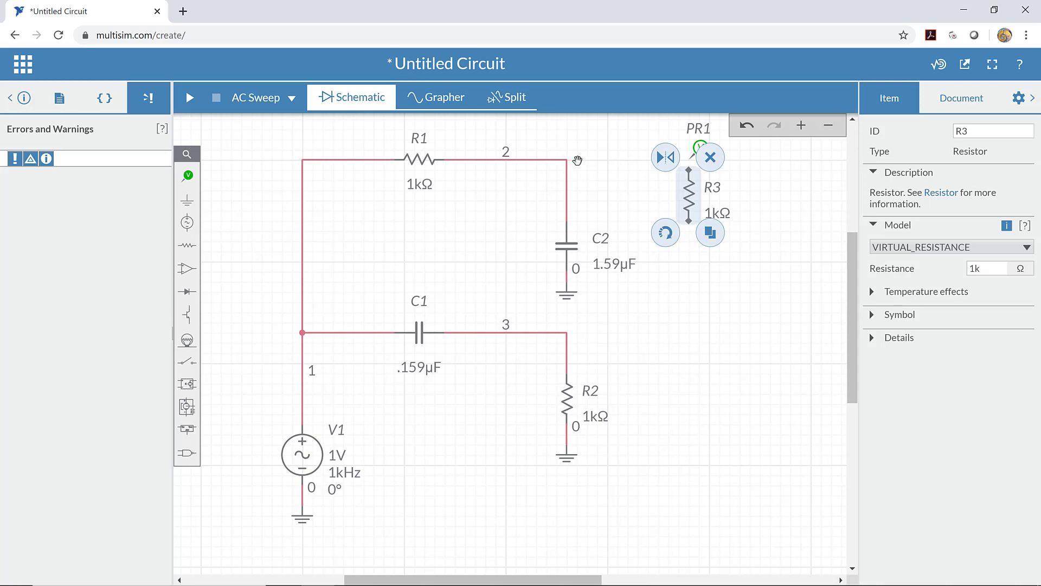
pyautogui.click(689, 166)
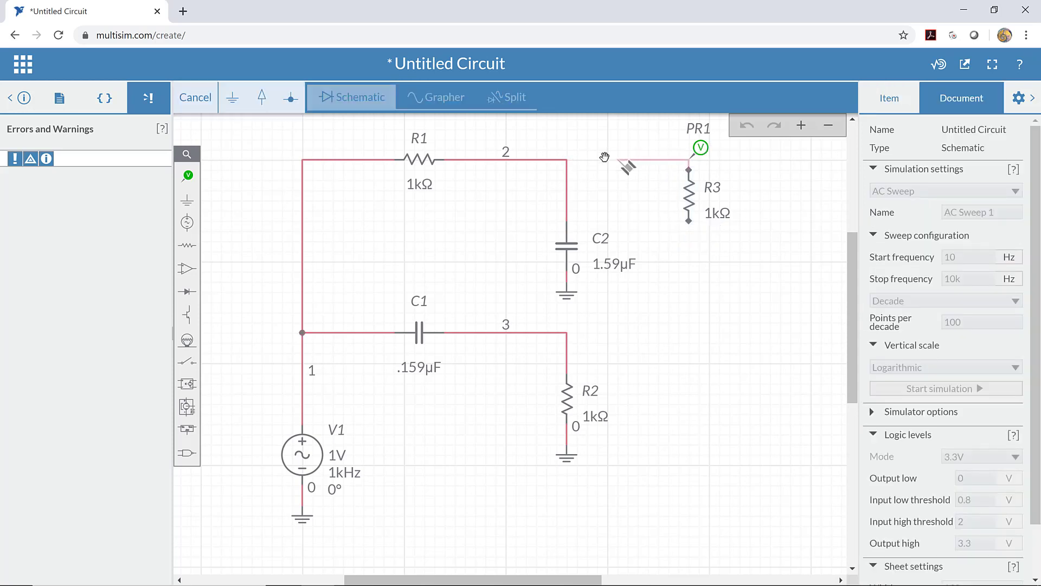
pyautogui.click(567, 161)
# Set R3's resistance to 10.0 kΩ and place a copy of the resistor directly below it.
pyautogui.click(712, 212)
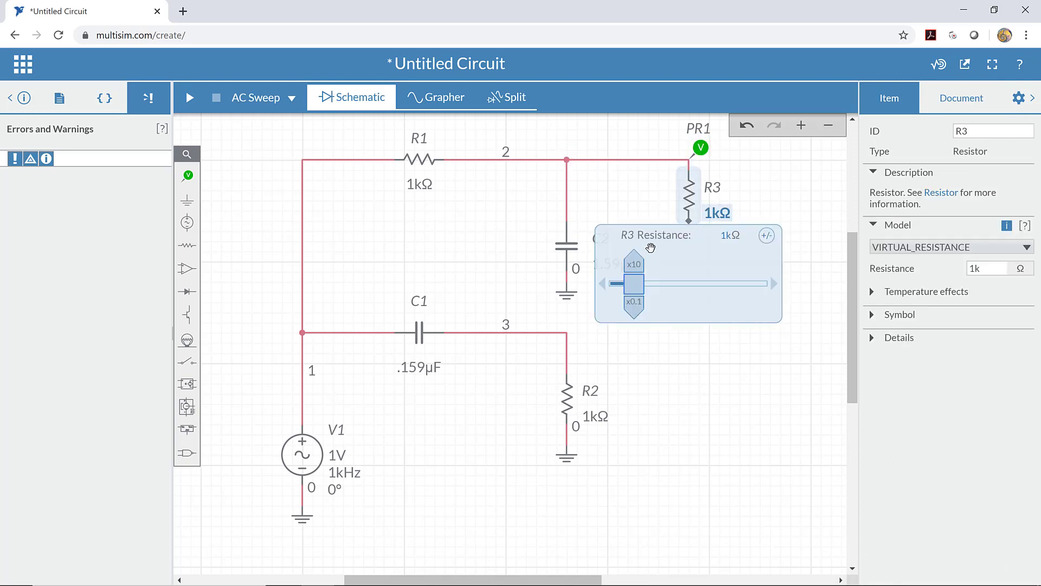
pyautogui.click(634, 257)
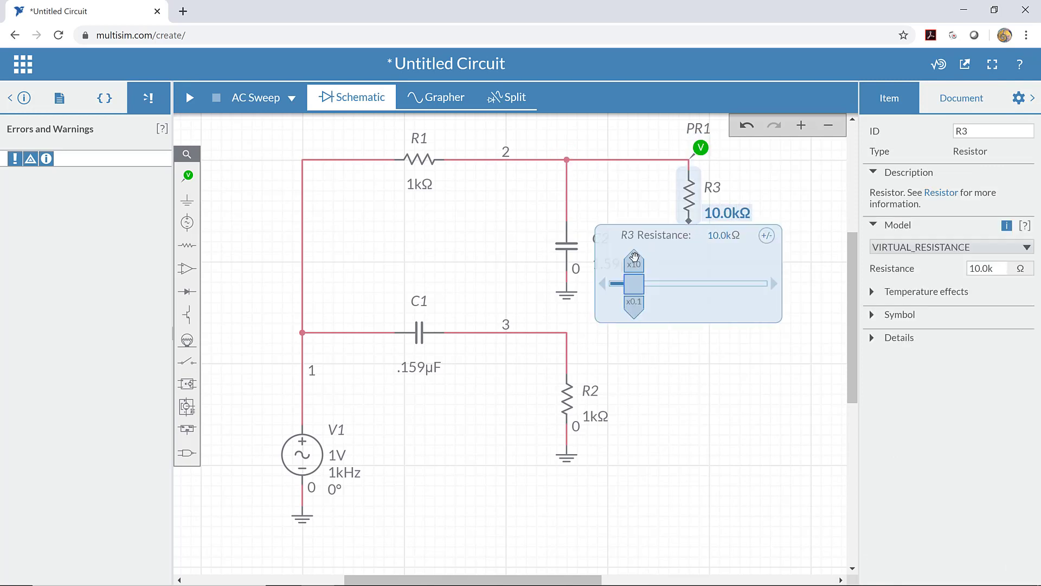
pyautogui.click(758, 200)
pyautogui.click(710, 214)
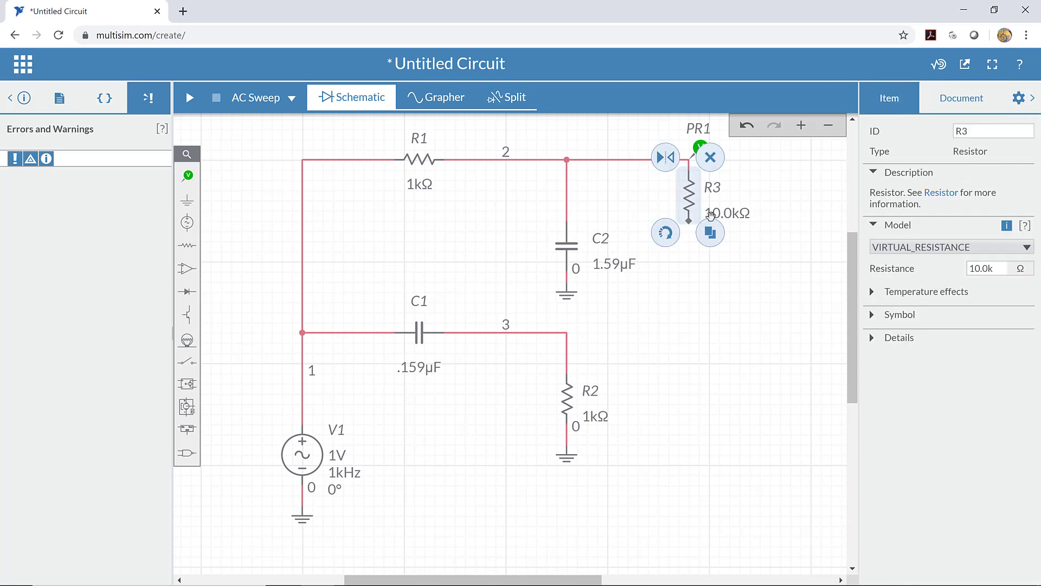
pyautogui.click(709, 234)
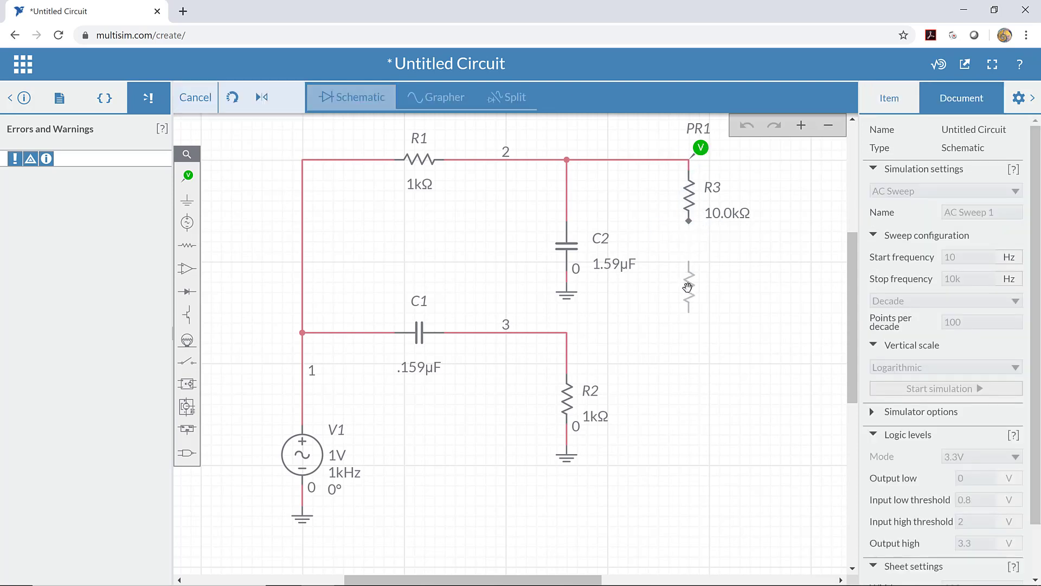
pyautogui.click(687, 291)
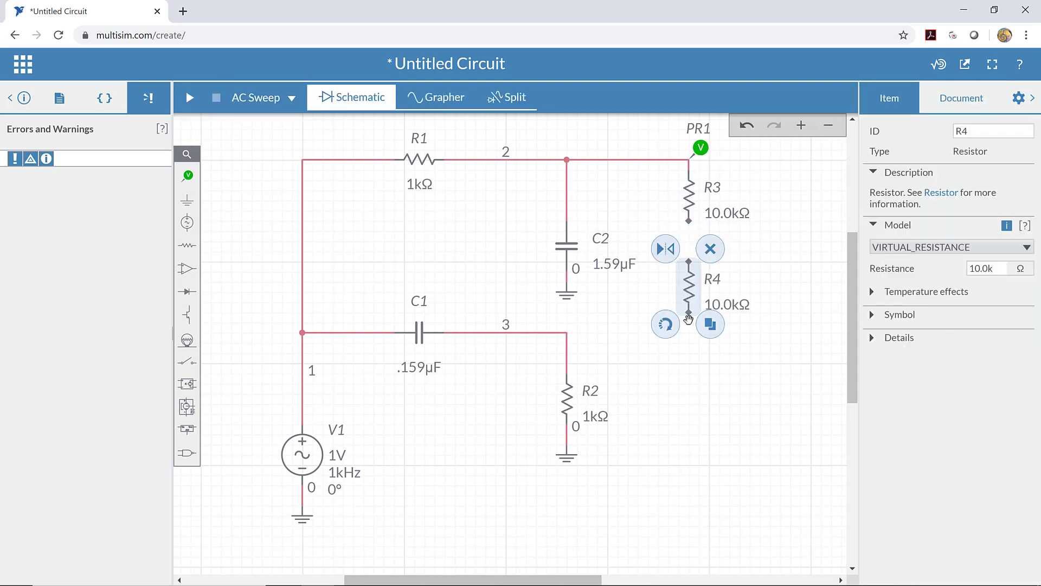
# Wire R4's lower terminal to the corner between C1 and R2, and its upper terminal to R3's lower terminal.
pyautogui.click(572, 332)
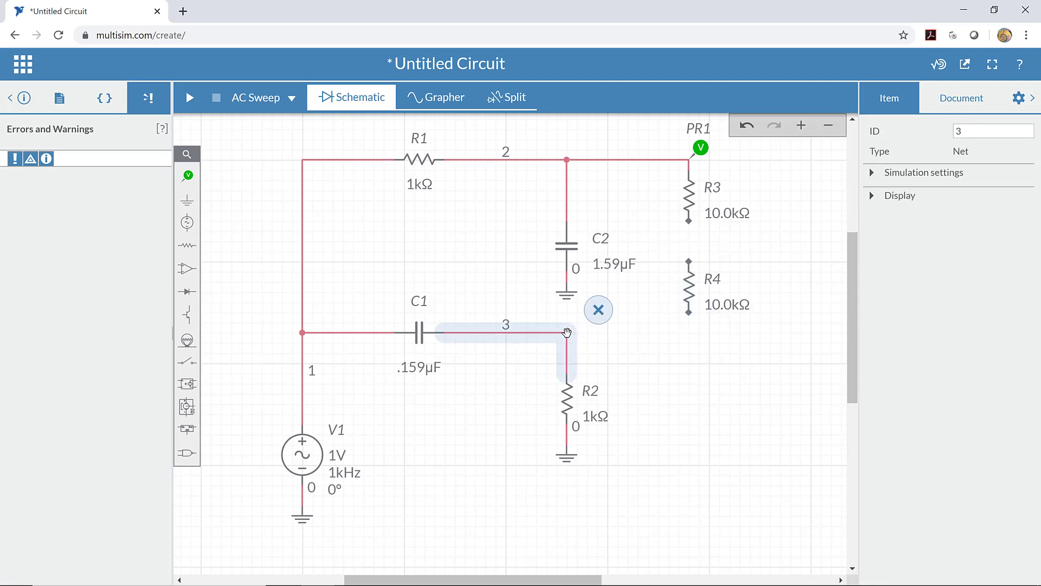
pyautogui.click(689, 312)
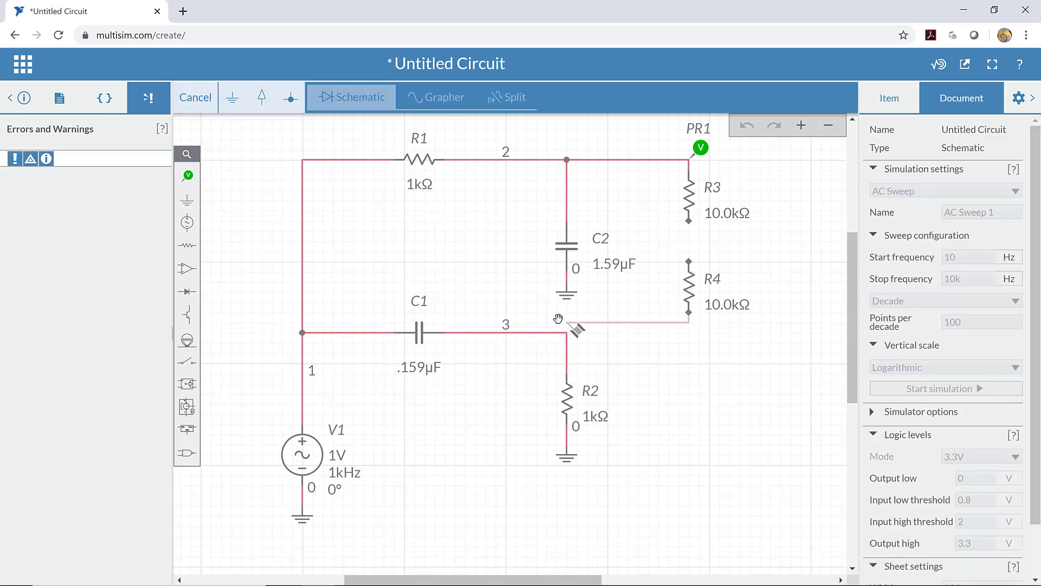
pyautogui.click(566, 329)
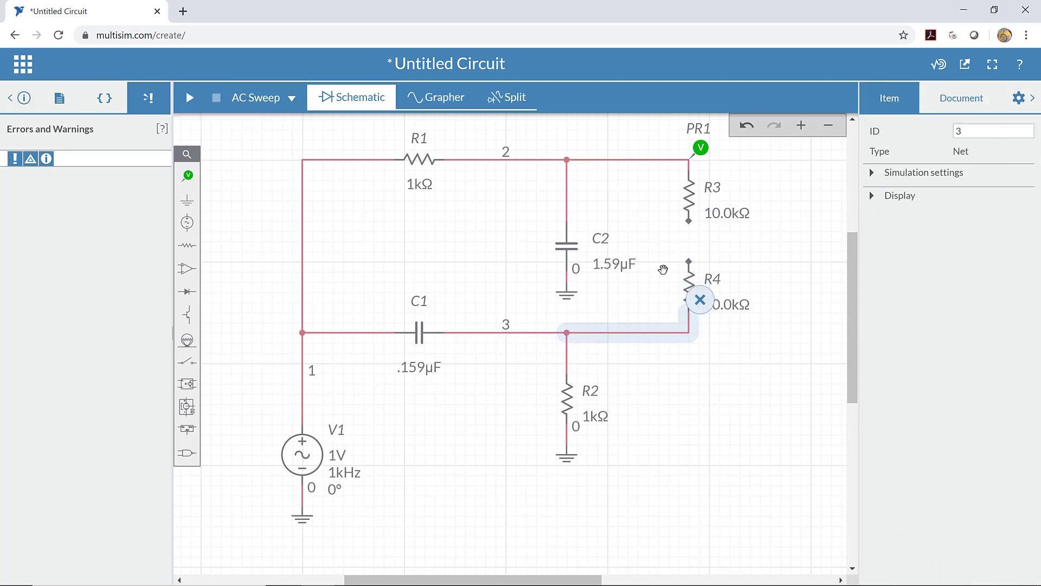
pyautogui.click(688, 256)
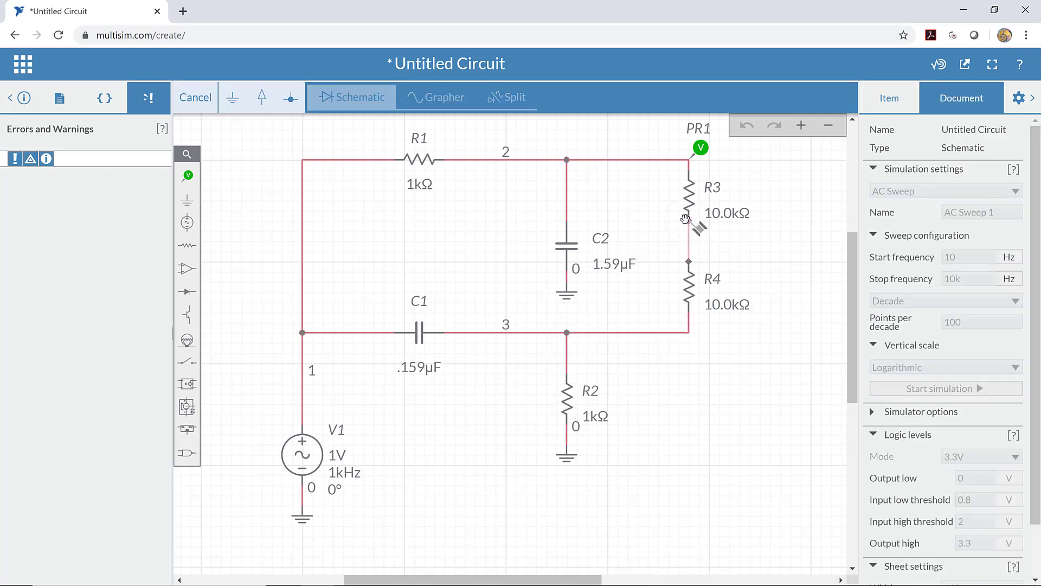
pyautogui.click(688, 221)
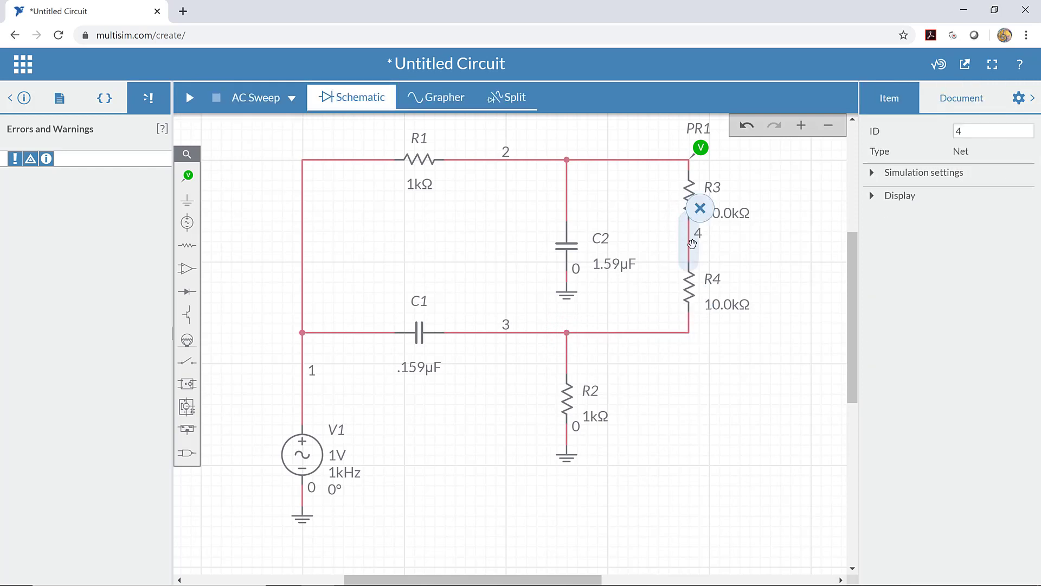
# Move probe PR1 onto the wire between R3 and R4 and run the AC sweep.
pyautogui.moveTo(701, 148); pyautogui.dragTo(707, 226)
pyautogui.click(739, 255)
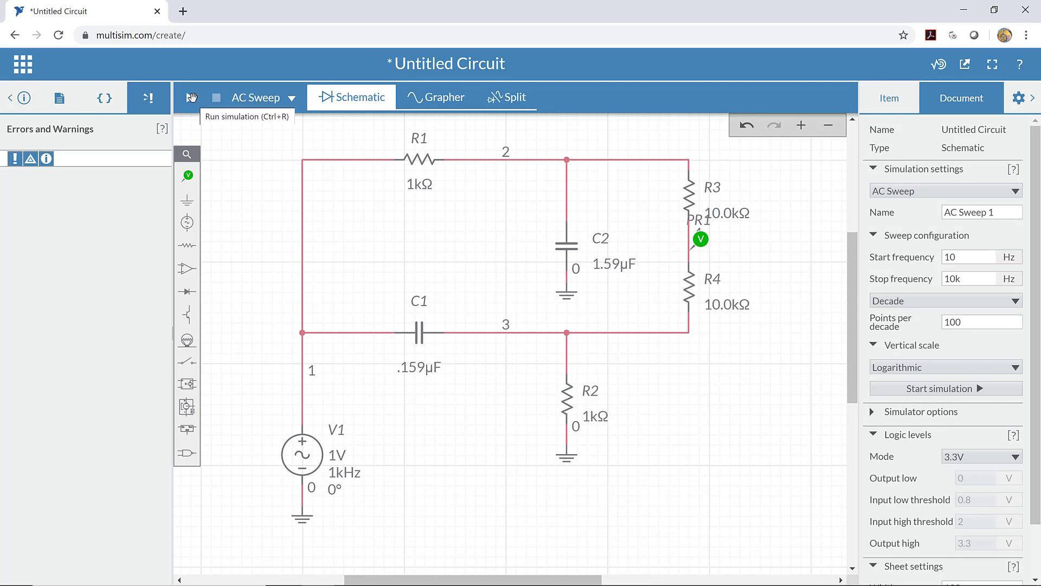
pyautogui.click(189, 97)
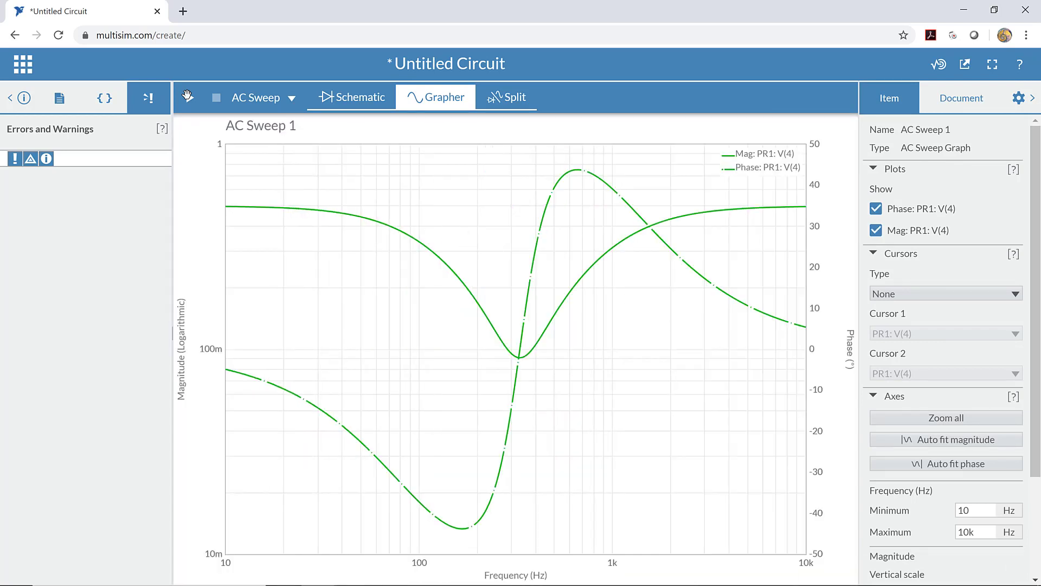
# Hide PR1's phase plot and examine the magnitude curve's level at the low-frequency end.
pyautogui.click(875, 209)
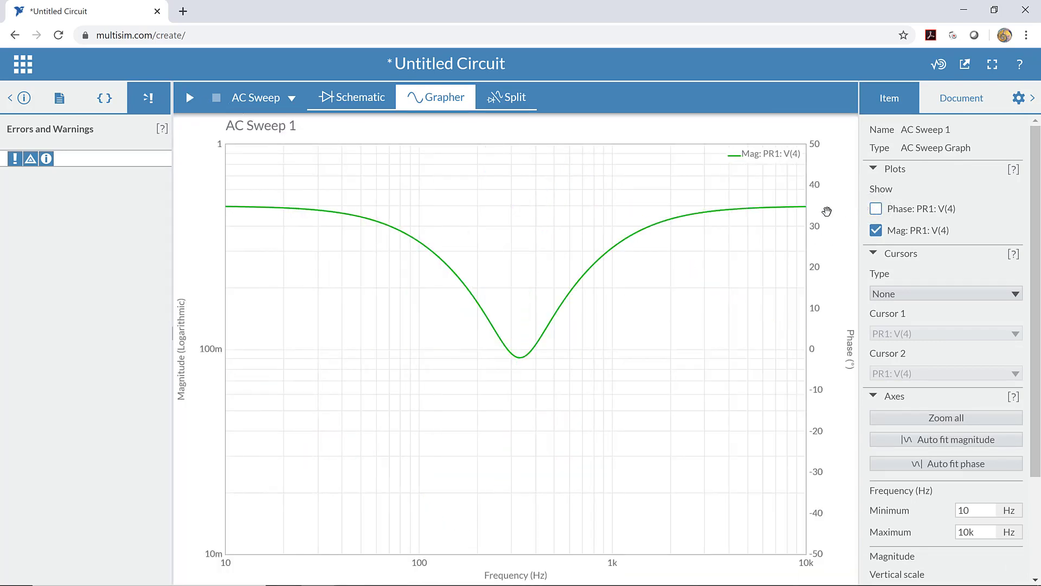
pyautogui.moveTo(732, 209)
pyautogui.moveTo(227, 205)
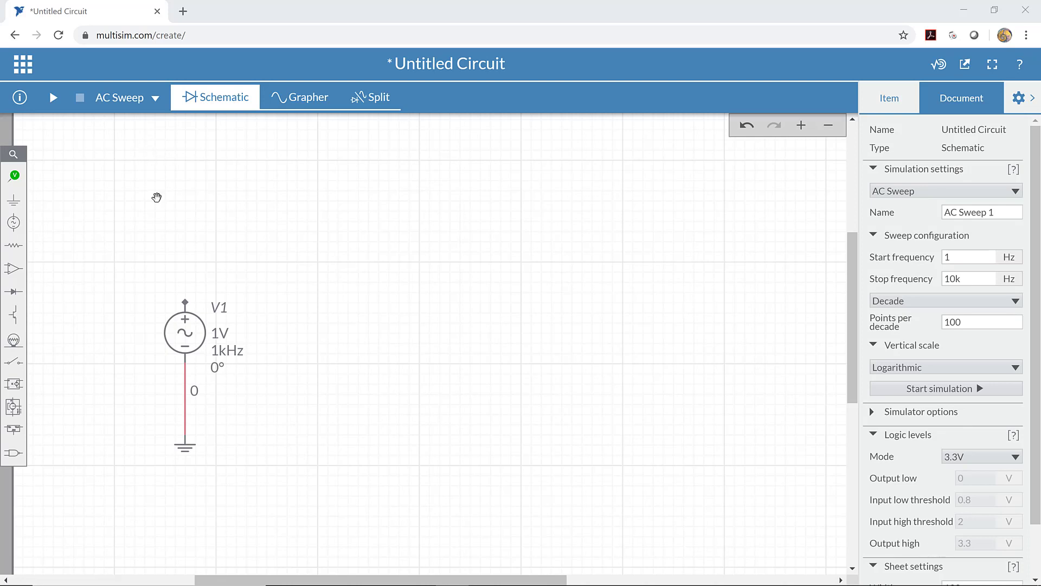
# Place a horizontal inductor above and to the right of V1.
pyautogui.click(23, 248)
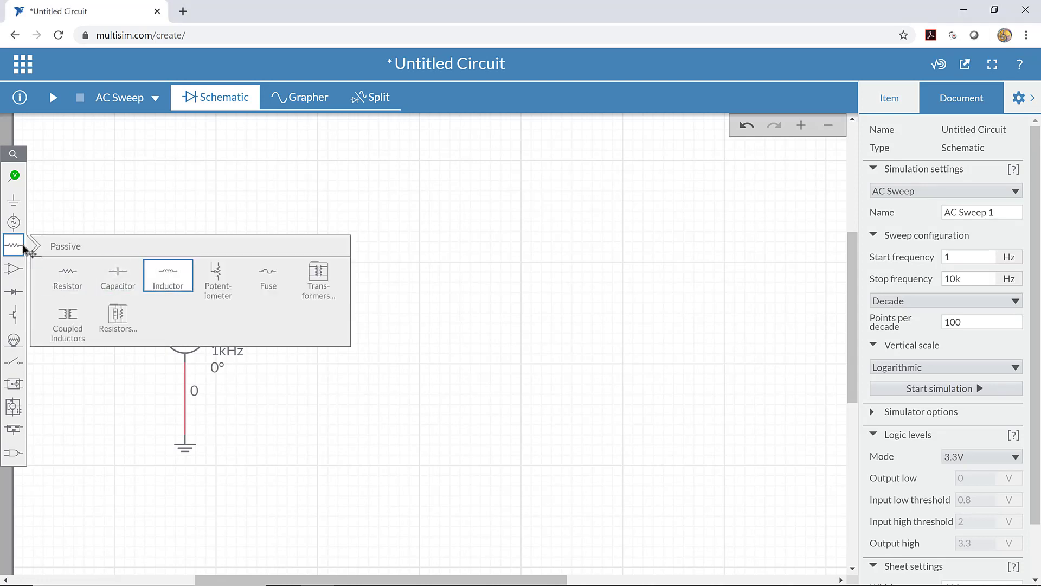
pyautogui.click(168, 276)
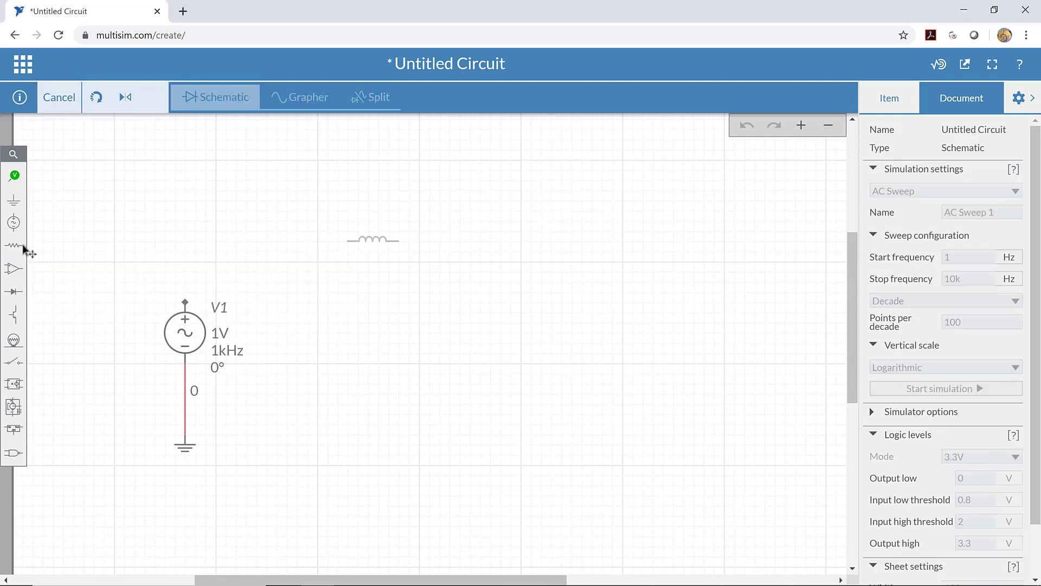
pyautogui.click(373, 240)
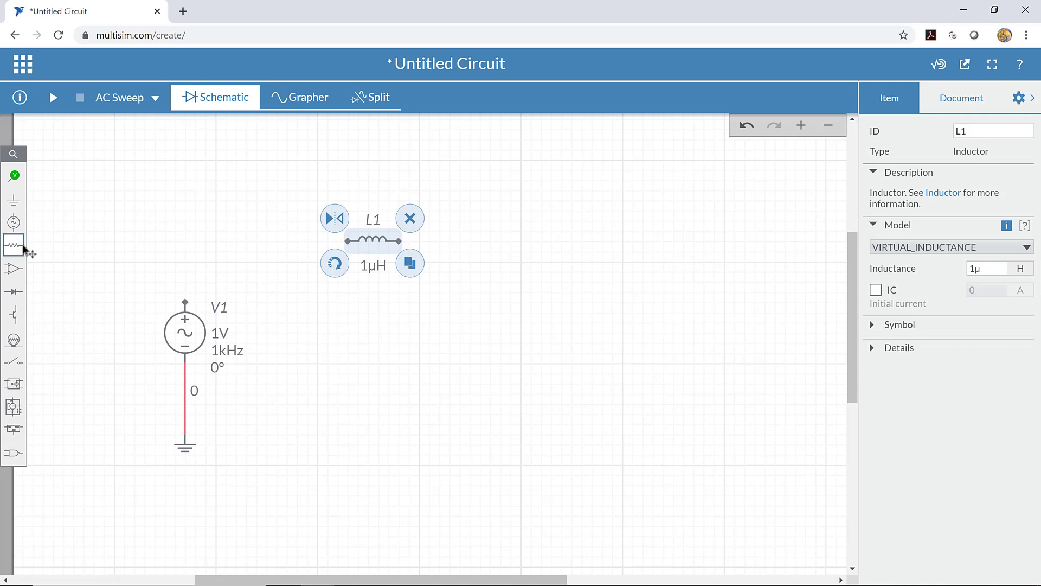
# Place a vertically rotated capacitor below and to the right of inductor L1.
pyautogui.click(22, 247)
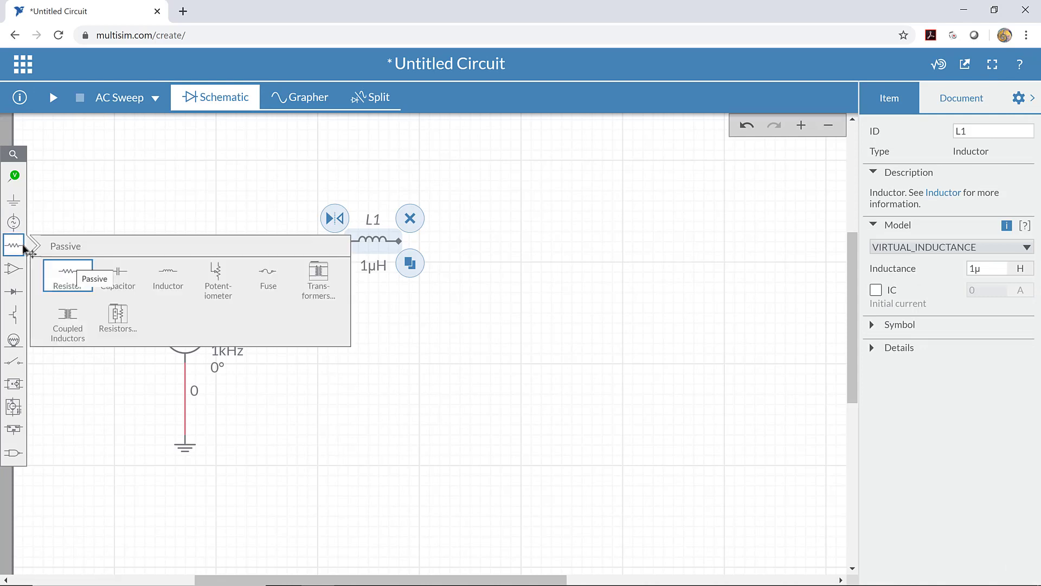
pyautogui.click(116, 271)
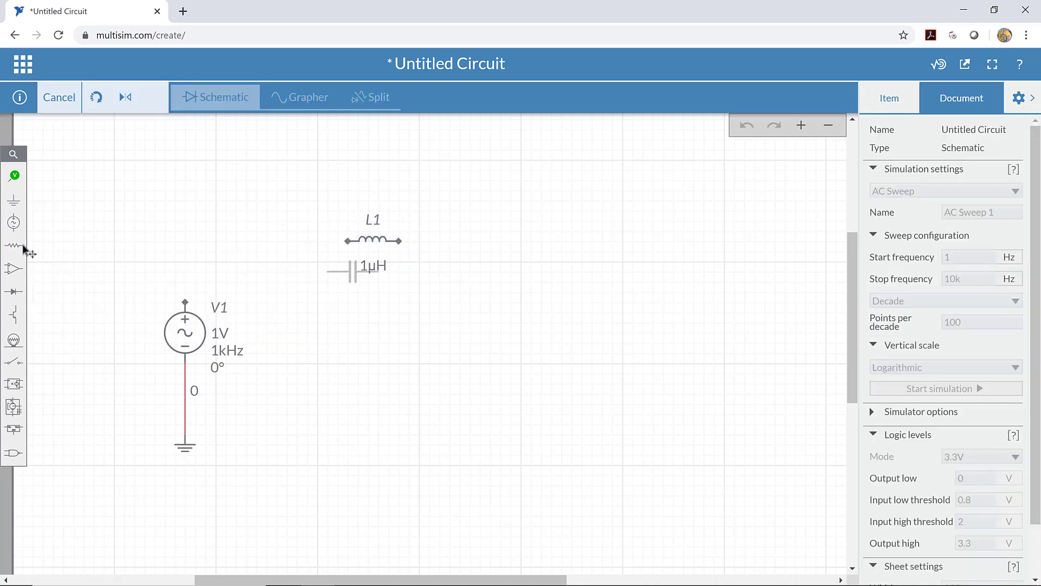
pyautogui.hotkey('shift', 'r')
pyautogui.click(520, 328)
pyautogui.click(22, 249)
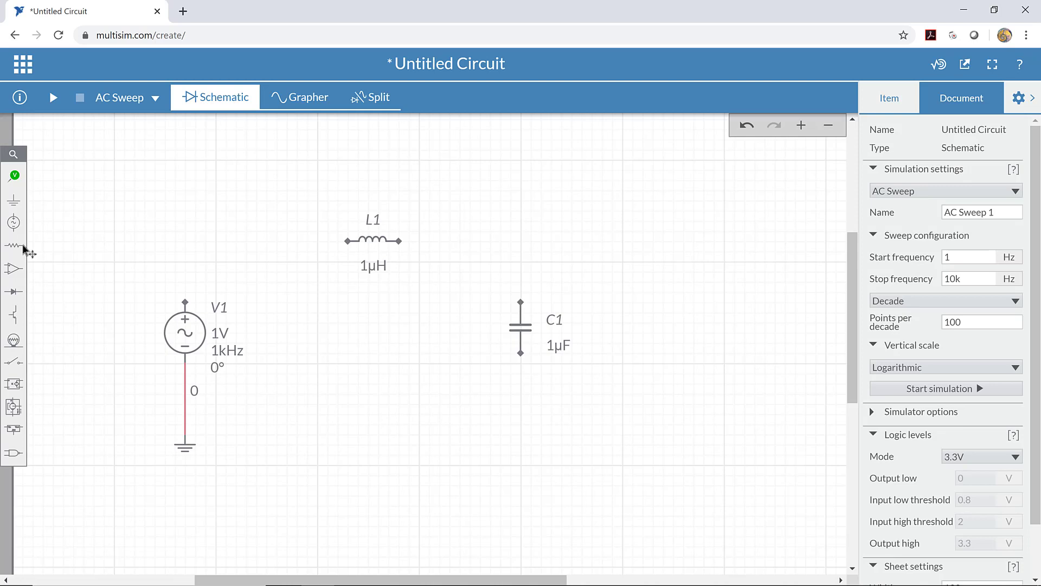
# Wire V1's upper terminal to L1's left terminal, and L1's right terminal to C1's upper terminal.
pyautogui.click(185, 301)
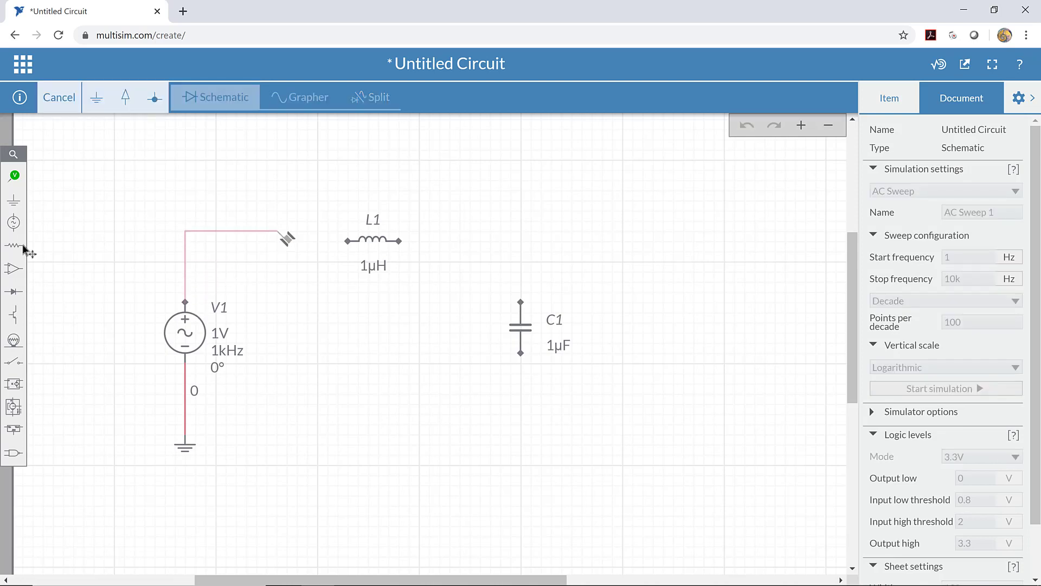
pyautogui.click(347, 240)
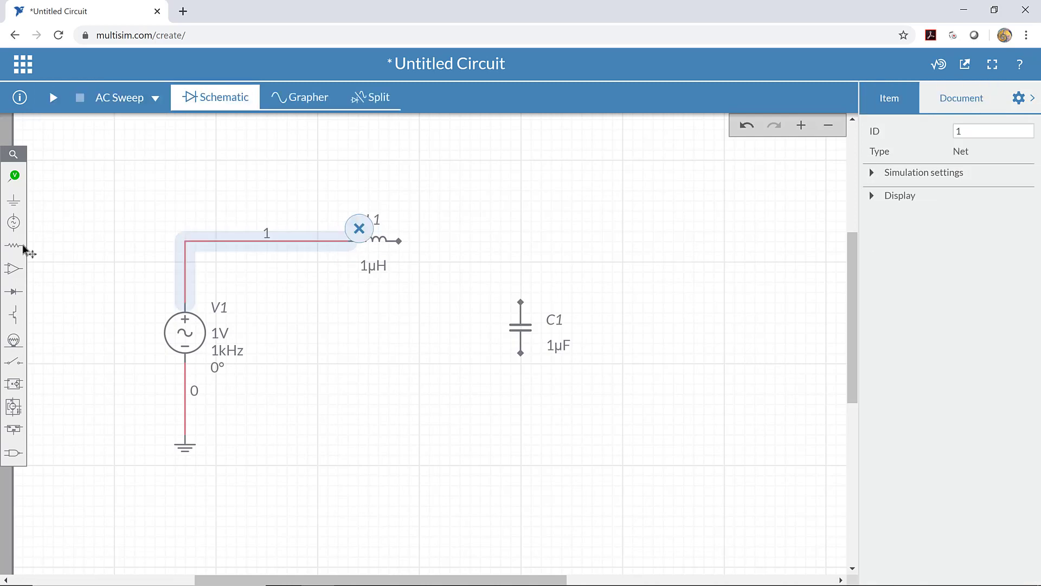
pyautogui.click(398, 240)
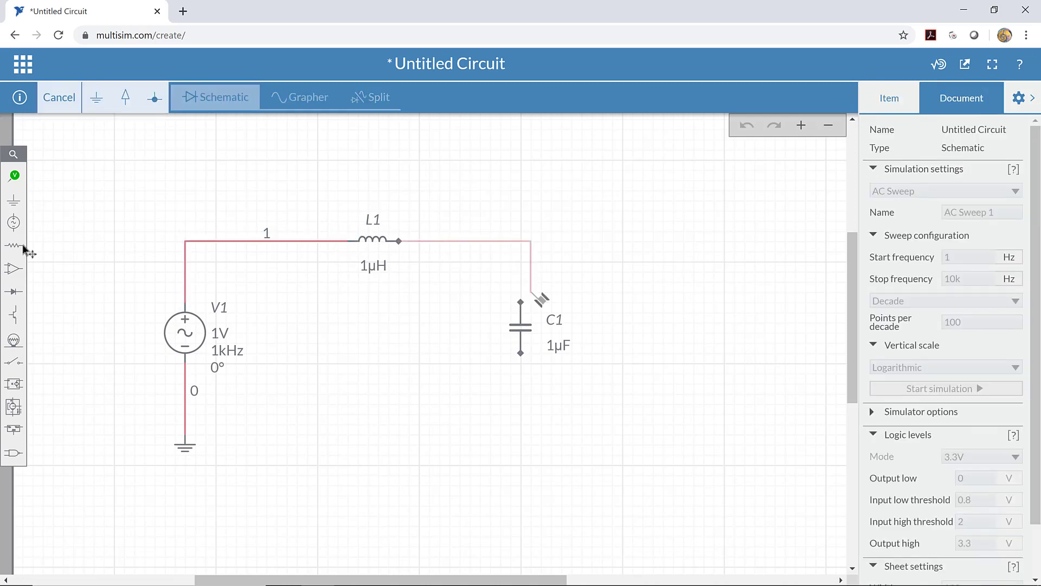
pyautogui.click(521, 301)
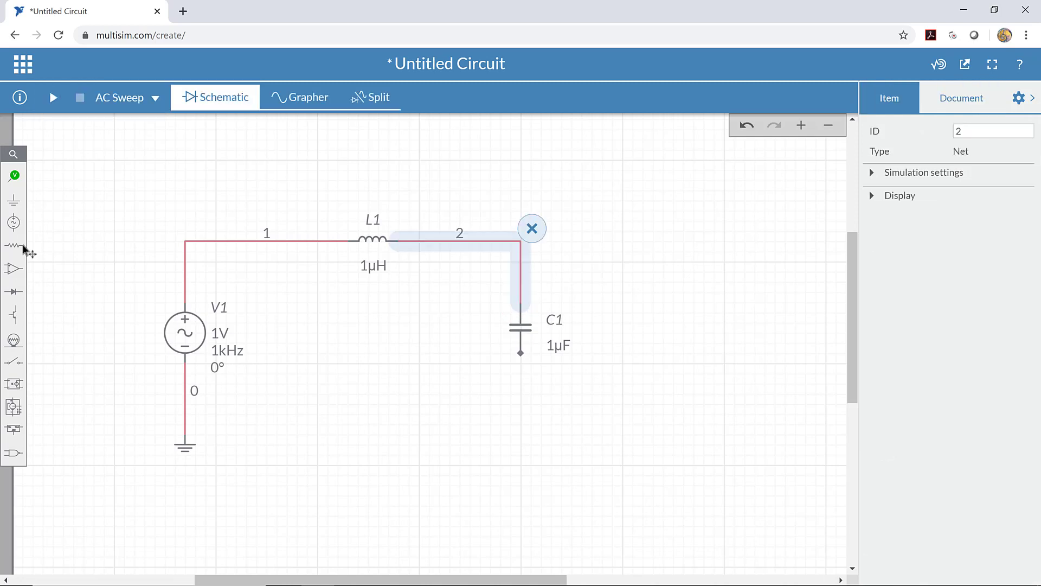
# Place a ground directly below C1 and wire it to C1's lower terminal.
pyautogui.click(13, 199)
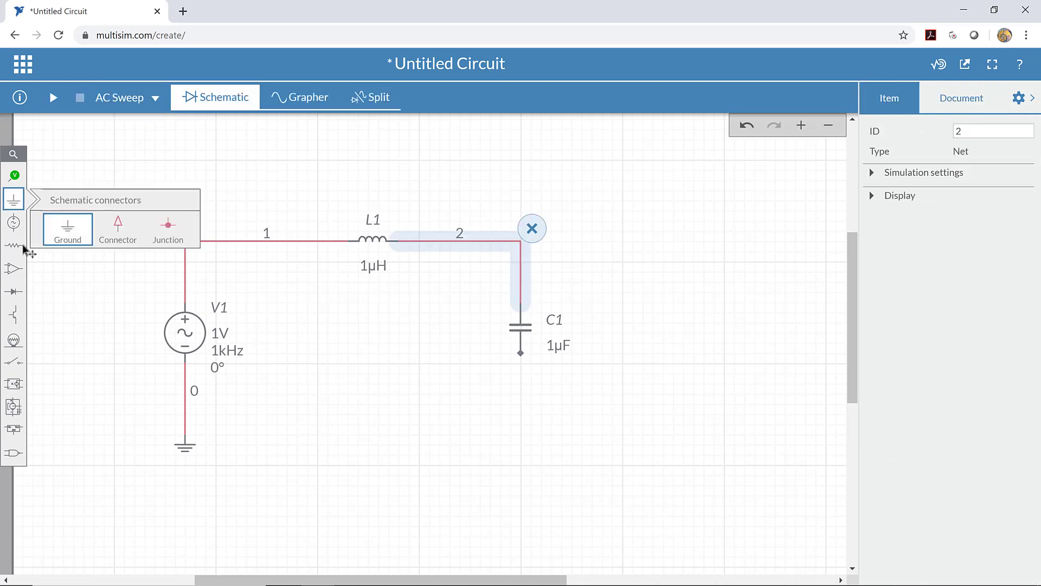
pyautogui.click(67, 228)
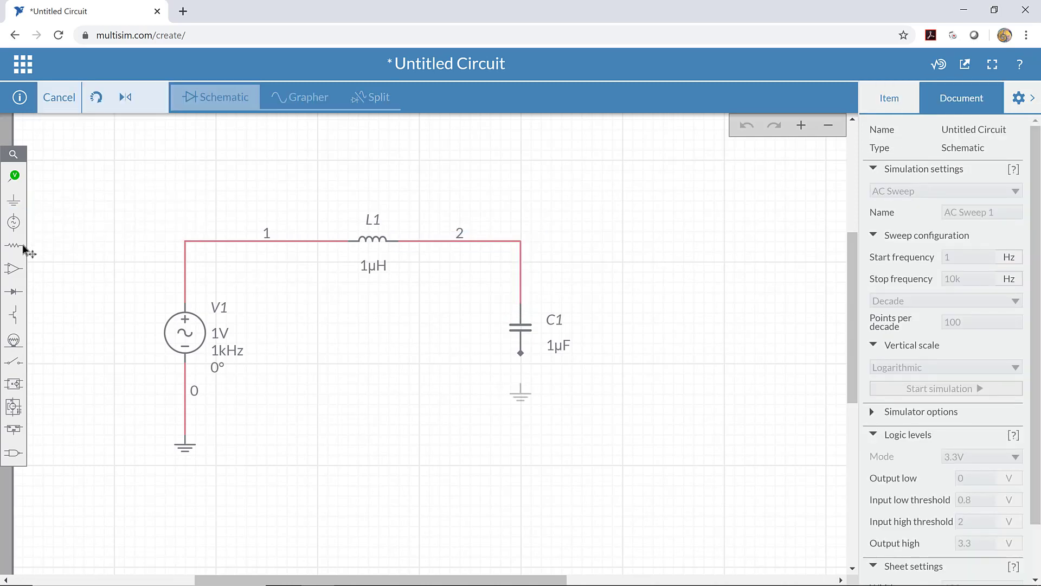
pyautogui.click(520, 390)
pyautogui.click(521, 384)
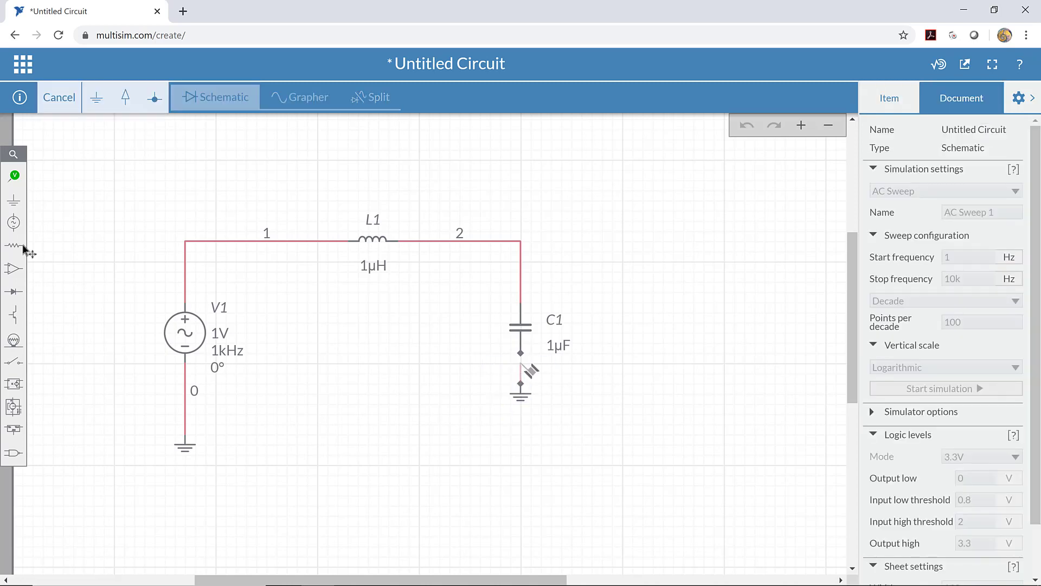
pyautogui.click(520, 353)
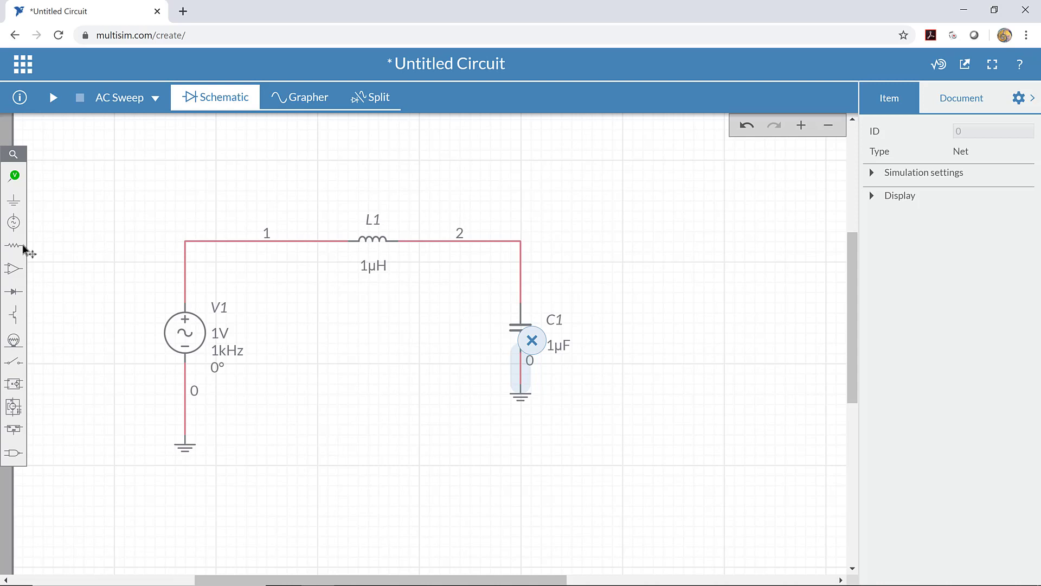
# Attach a voltage probe at the corner of the wire between L1 and C1.
pyautogui.click(14, 175)
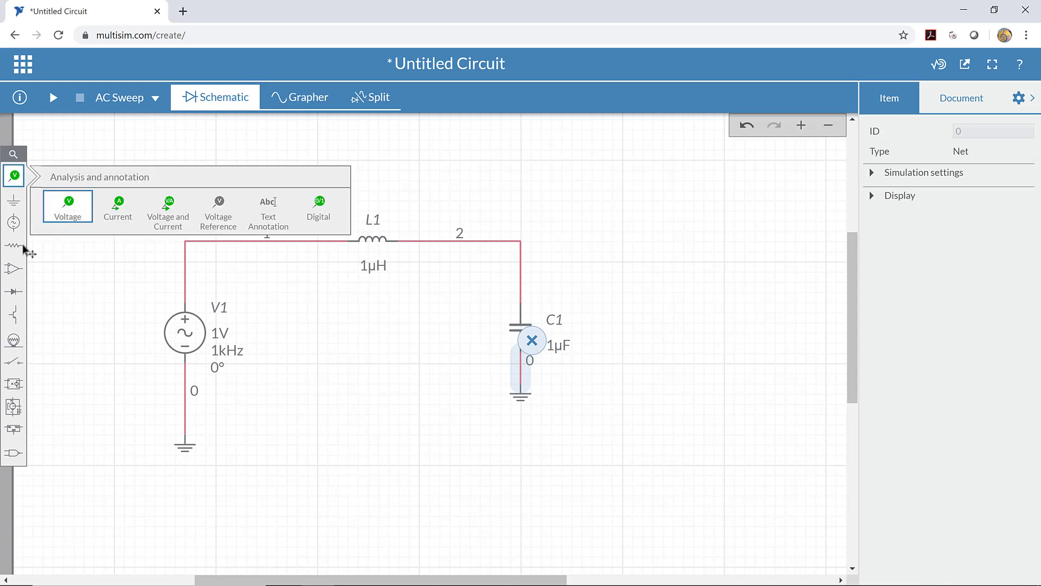
pyautogui.click(68, 207)
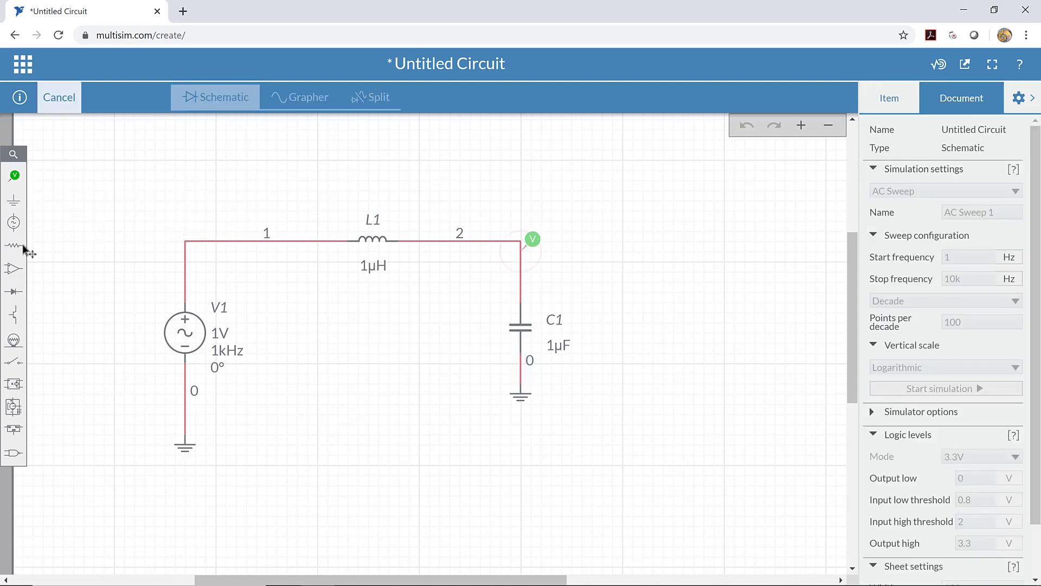
pyautogui.click(521, 241)
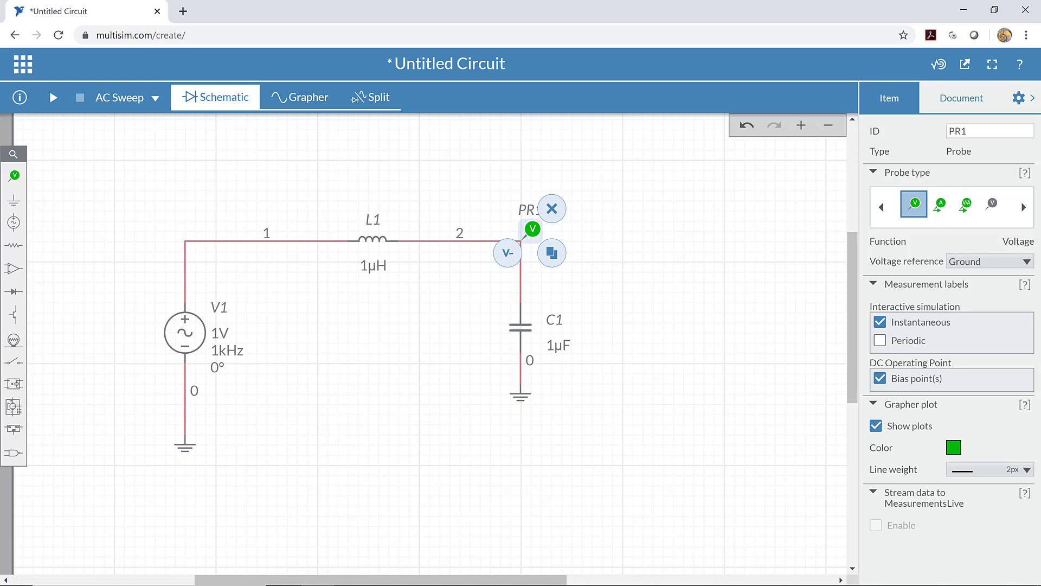
# Switch to Paint and handwrite the cutoff formula f_c = 1 / (2π√(L·C)) near the top of the blank canvas.
pyautogui.moveTo(405, 584)
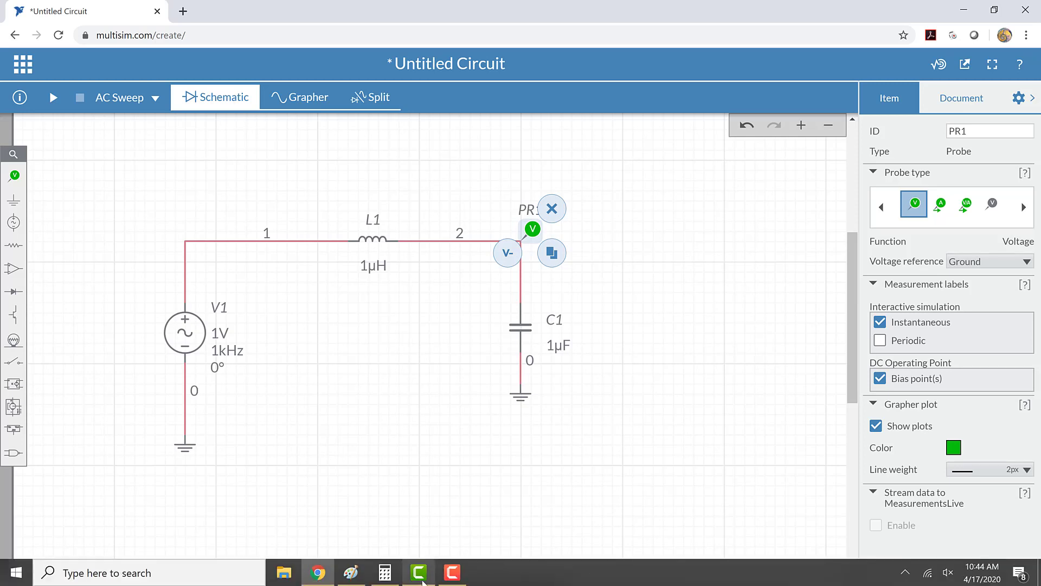
pyautogui.click(352, 572)
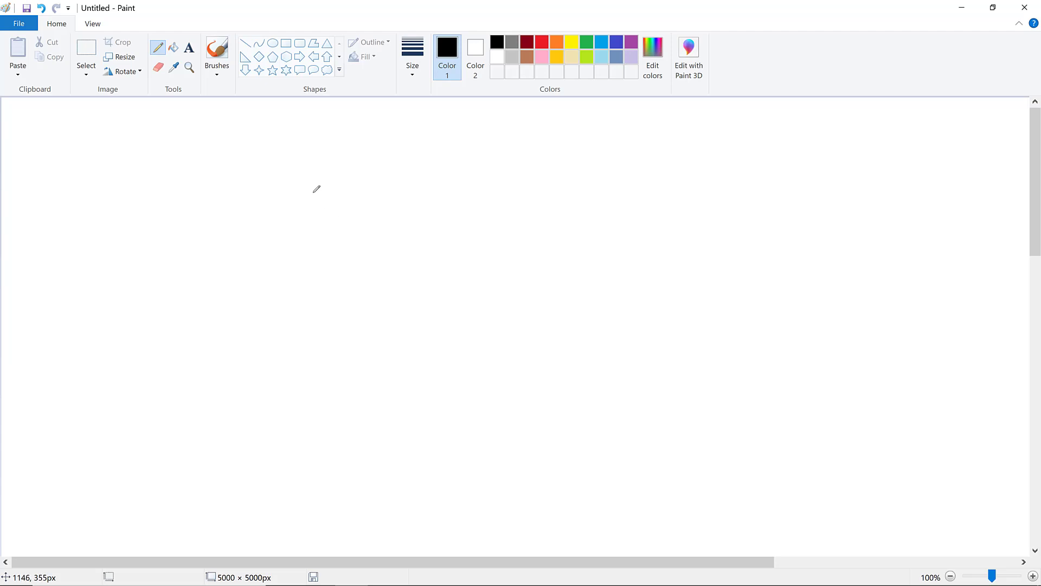
pyautogui.moveTo(315, 191)
pyautogui.mouseDown()
pyautogui.moveTo(300, 206)
pyautogui.moveTo(304, 225)
pyautogui.moveTo(312, 210)
pyautogui.moveTo(327, 231)
pyautogui.moveTo(356, 203)
pyautogui.mouseUp()
pyautogui.moveTo(343, 211); pyautogui.dragTo(355, 211)
pyautogui.moveTo(454, 167); pyautogui.dragTo(454, 180)
pyautogui.moveTo(391, 193); pyautogui.dragTo(541, 194)
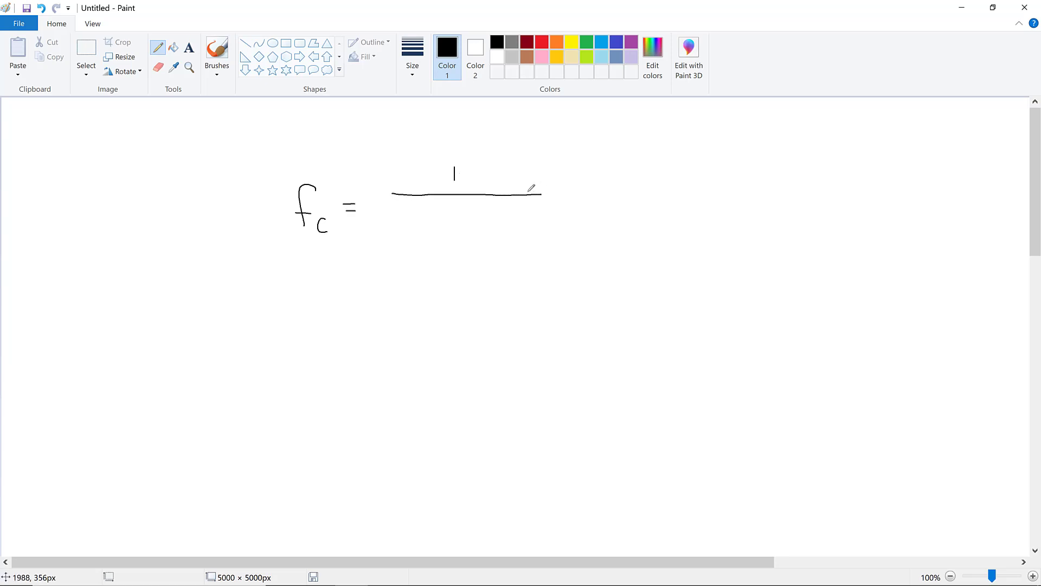
pyautogui.moveTo(391, 220)
pyautogui.mouseDown()
pyautogui.moveTo(473, 240)
pyautogui.moveTo(477, 205)
pyautogui.moveTo(500, 240)
pyautogui.moveTo(546, 242)
pyautogui.mouseUp()
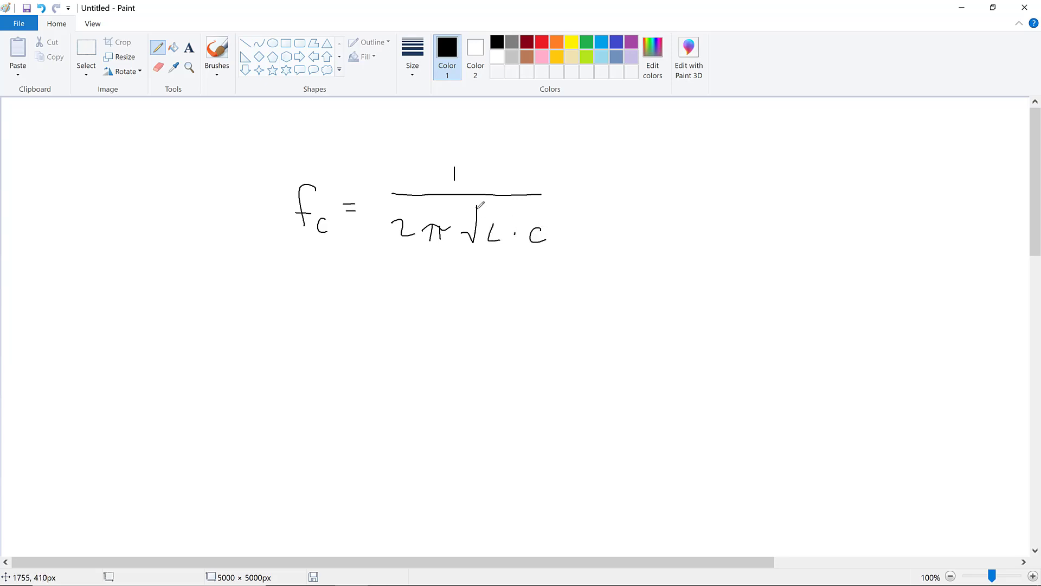
pyautogui.moveTo(478, 206); pyautogui.dragTo(541, 212)
pyautogui.moveTo(543, 232); pyautogui.dragTo(533, 233)
# Handwrite the rearranged equation √(L·C) = 1 / (2π·f_c) below the cutoff formula.
pyautogui.moveTo(297, 313)
pyautogui.mouseDown()
pyautogui.moveTo(316, 321)
pyautogui.moveTo(318, 284)
pyautogui.moveTo(344, 311)
pyautogui.moveTo(377, 312)
pyautogui.mouseUp()
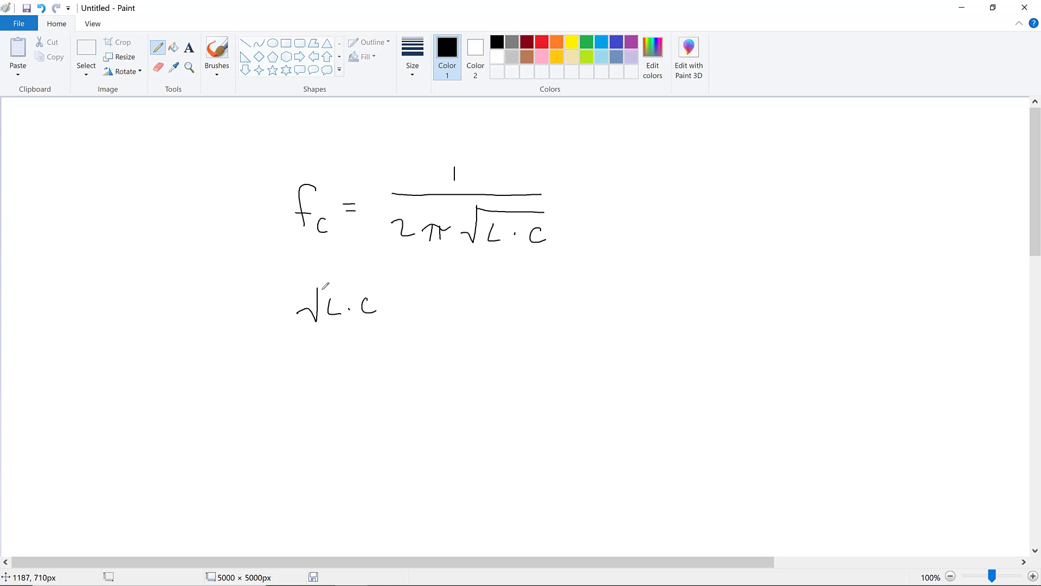
pyautogui.moveTo(318, 287)
pyautogui.mouseDown()
pyautogui.moveTo(378, 288)
pyautogui.moveTo(410, 304)
pyautogui.mouseUp()
pyautogui.moveTo(477, 271)
pyautogui.mouseDown()
pyautogui.moveTo(472, 294)
pyautogui.moveTo(549, 292)
pyautogui.mouseUp()
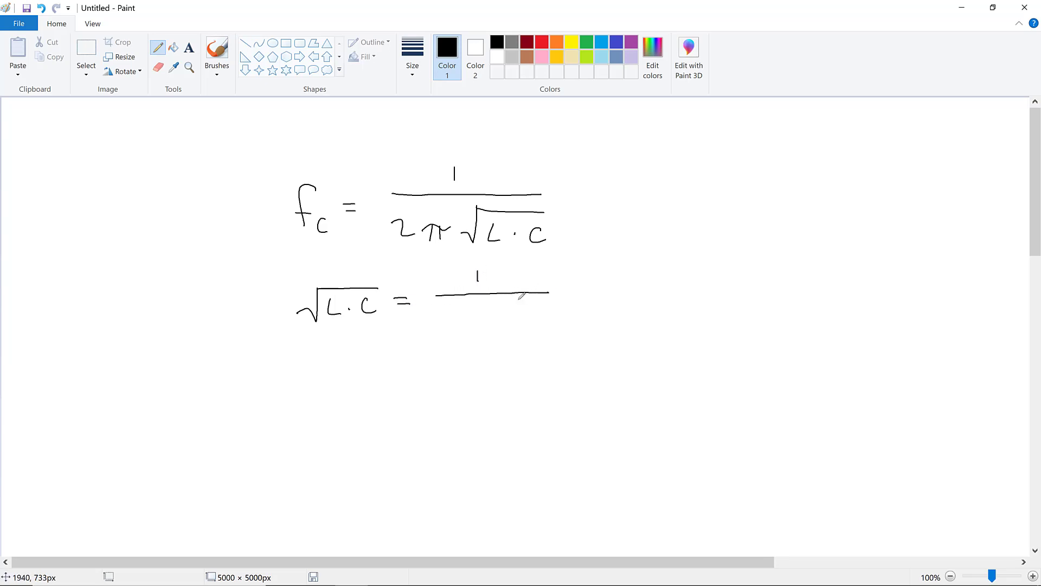
pyautogui.moveTo(431, 317)
pyautogui.mouseDown()
pyautogui.moveTo(510, 329)
pyautogui.moveTo(517, 318)
pyautogui.moveTo(533, 330)
pyautogui.mouseUp()
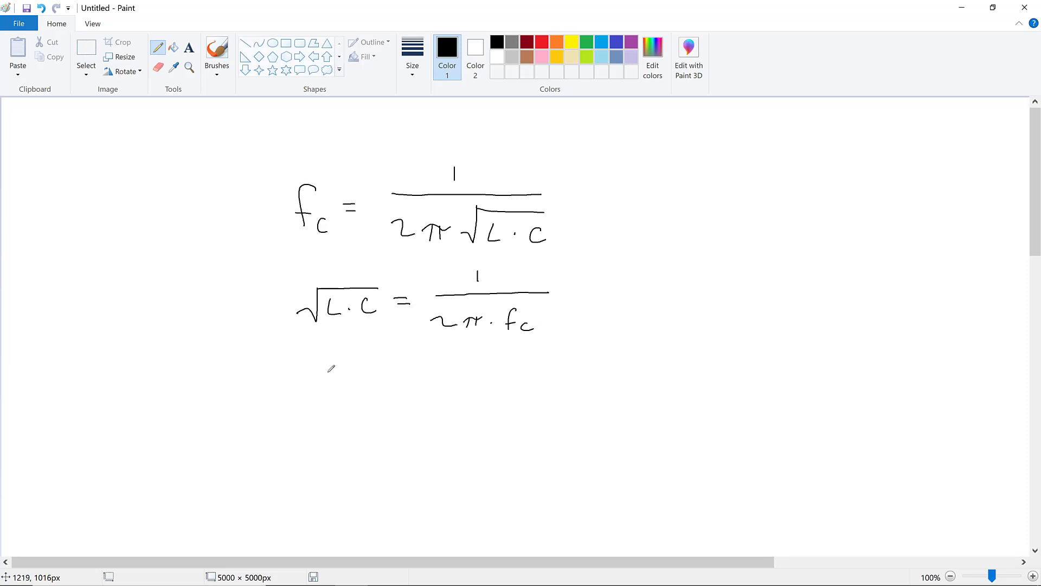
# Handwrite the squared form L·C = 1 / (4π²·f_c²) below the square-root equation.
pyautogui.moveTo(328, 363)
pyautogui.mouseDown()
pyautogui.moveTo(343, 377)
pyautogui.moveTo(401, 374)
pyautogui.mouseUp()
pyautogui.click(355, 371)
pyautogui.moveTo(481, 352)
pyautogui.mouseDown()
pyautogui.moveTo(475, 370)
pyautogui.moveTo(533, 368)
pyautogui.mouseUp()
pyautogui.moveTo(441, 387)
pyautogui.mouseDown()
pyautogui.moveTo(449, 404)
pyautogui.moveTo(486, 386)
pyautogui.moveTo(540, 410)
pyautogui.moveTo(544, 394)
pyautogui.mouseUp()
pyautogui.click(495, 398)
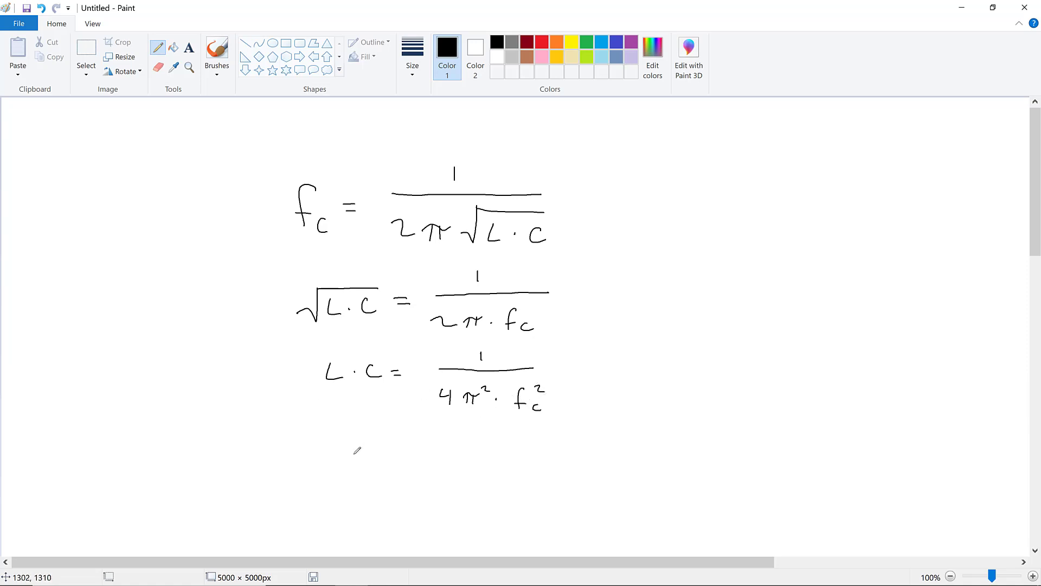
# Handwrite C = 1 / (4π²·f_c²·L) on the next line and point an arrow at L labelled .000001H.
pyautogui.moveTo(366, 453)
pyautogui.mouseDown()
pyautogui.moveTo(369, 465)
pyautogui.moveTo(393, 454)
pyautogui.mouseUp()
pyautogui.moveTo(385, 460); pyautogui.dragTo(394, 460)
pyautogui.moveTo(470, 432)
pyautogui.mouseDown()
pyautogui.moveTo(466, 450)
pyautogui.moveTo(543, 447)
pyautogui.mouseUp()
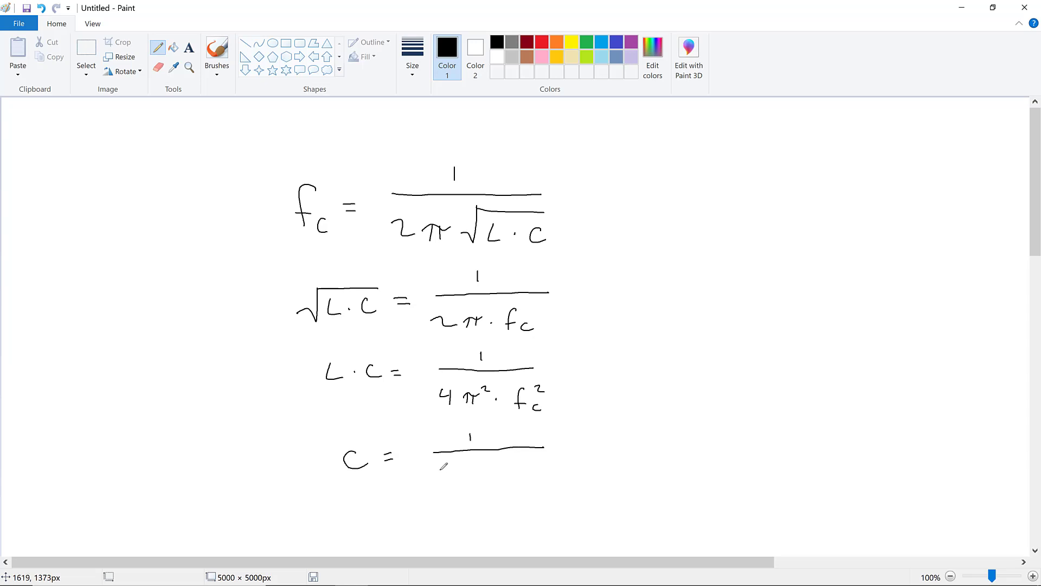
pyautogui.moveTo(441, 467)
pyautogui.mouseDown()
pyautogui.moveTo(446, 483)
pyautogui.moveTo(475, 468)
pyautogui.moveTo(470, 481)
pyautogui.moveTo(484, 465)
pyautogui.moveTo(508, 488)
pyautogui.moveTo(513, 476)
pyautogui.moveTo(526, 488)
pyautogui.moveTo(533, 470)
pyautogui.moveTo(571, 482)
pyautogui.mouseUp()
pyautogui.click(492, 476)
pyautogui.click(539, 475)
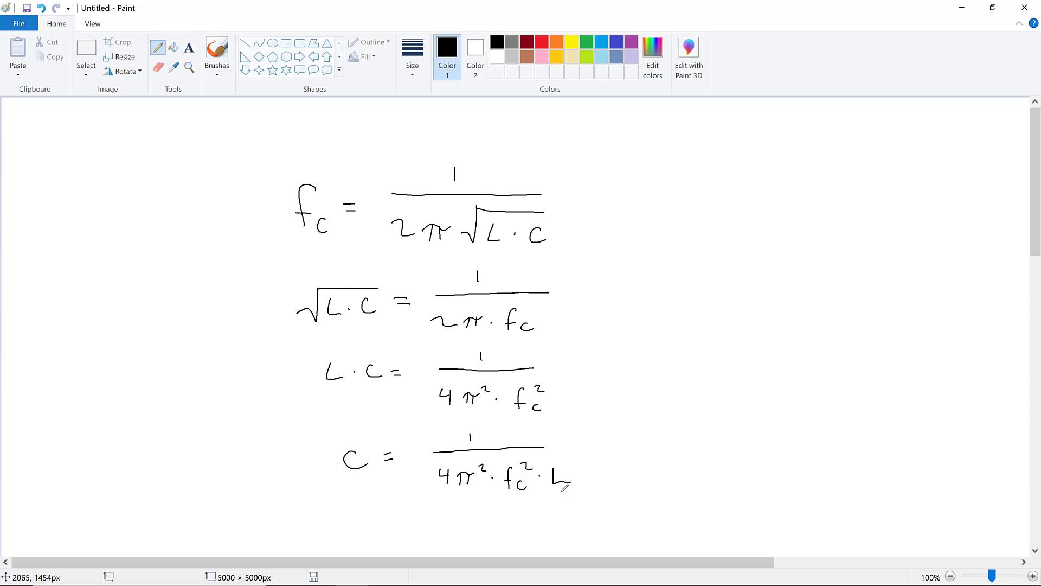
pyautogui.moveTo(561, 490)
pyautogui.mouseDown()
pyautogui.moveTo(561, 507)
pyautogui.moveTo(561, 489)
pyautogui.moveTo(603, 512)
pyautogui.moveTo(664, 512)
pyautogui.mouseUp()
pyautogui.click(568, 514)
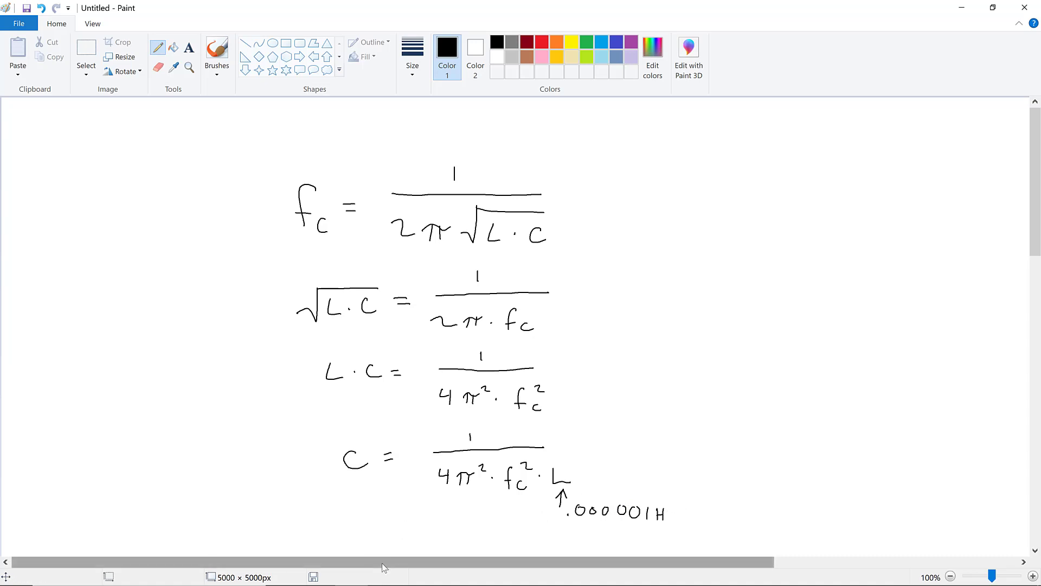
# Switch to Calculator and start the denominator product with 4 × π × π.
pyautogui.moveTo(374, 580)
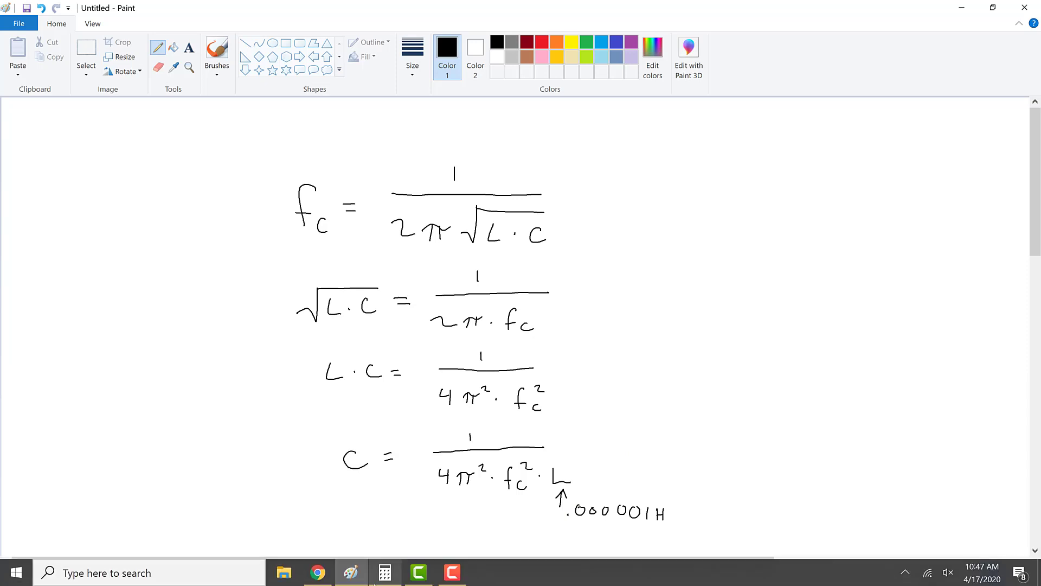
pyautogui.click(384, 574)
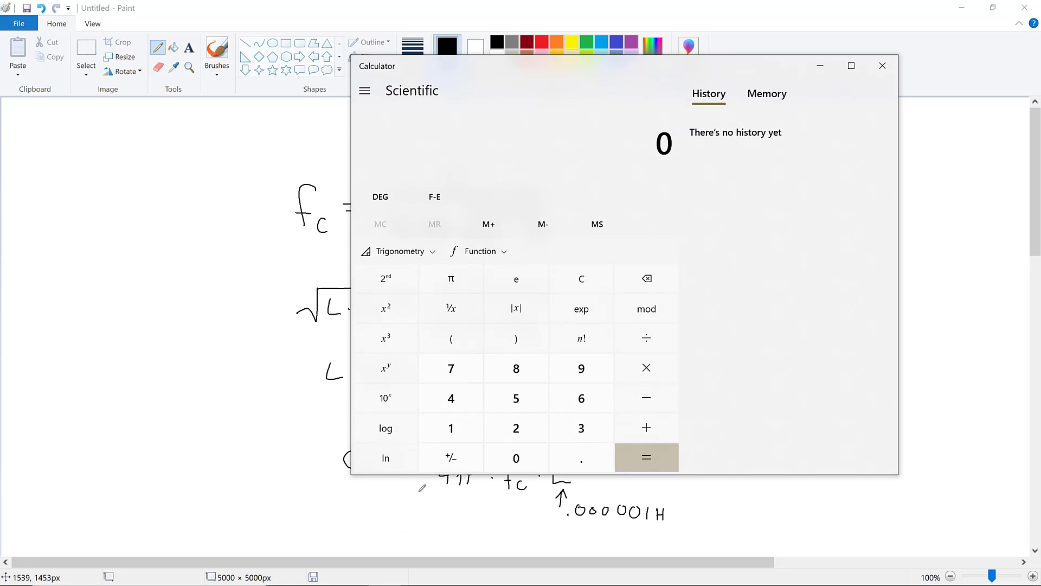
pyautogui.press('4')
pyautogui.click(456, 287)
pyautogui.press('*')
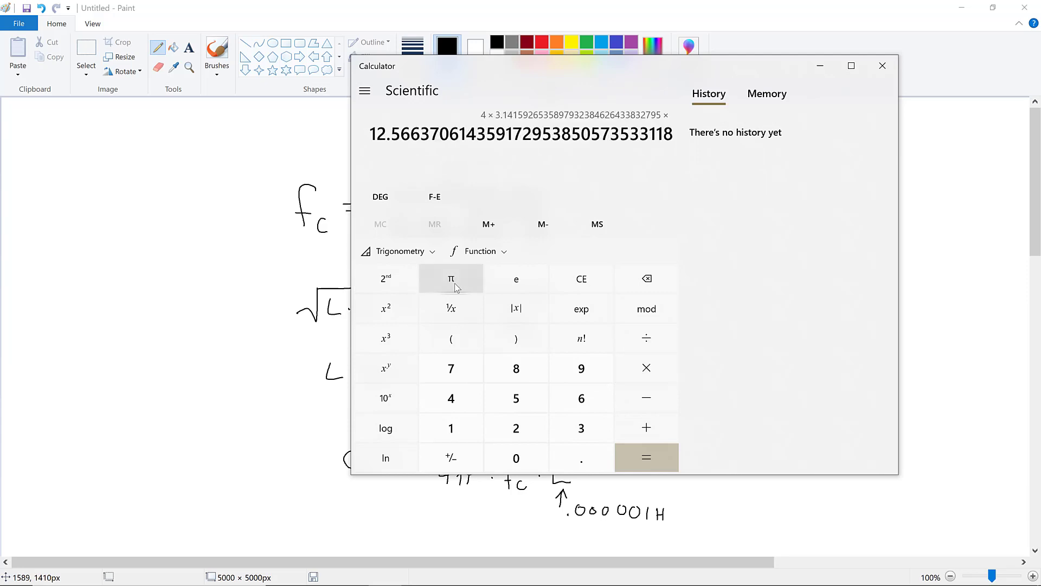
pyautogui.click(455, 287)
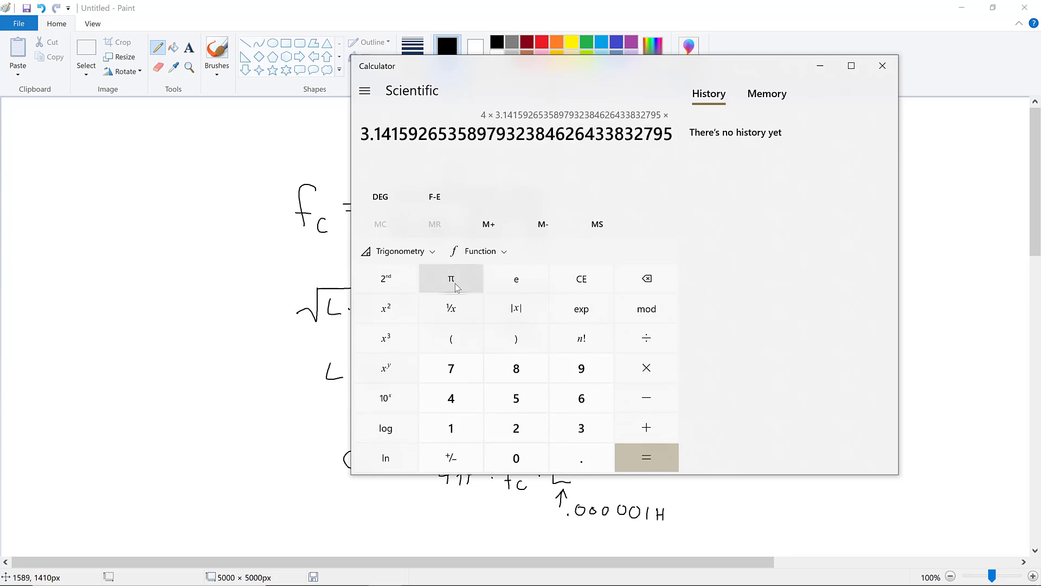
pyautogui.press('*')
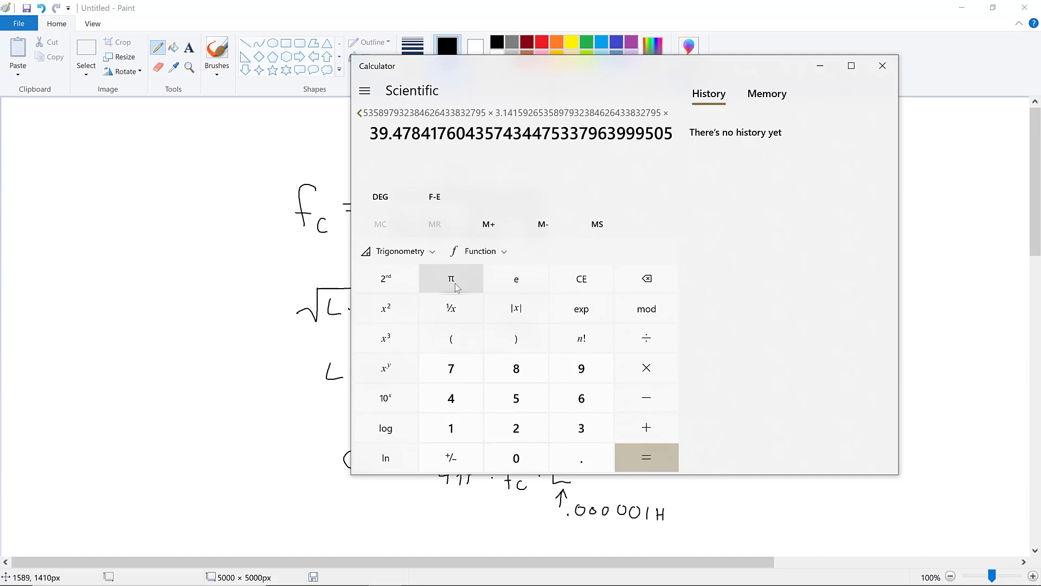
# Multiply the product by 10000 and 0.000001, evaluate it and take its reciprocal.
pyautogui.write('1')
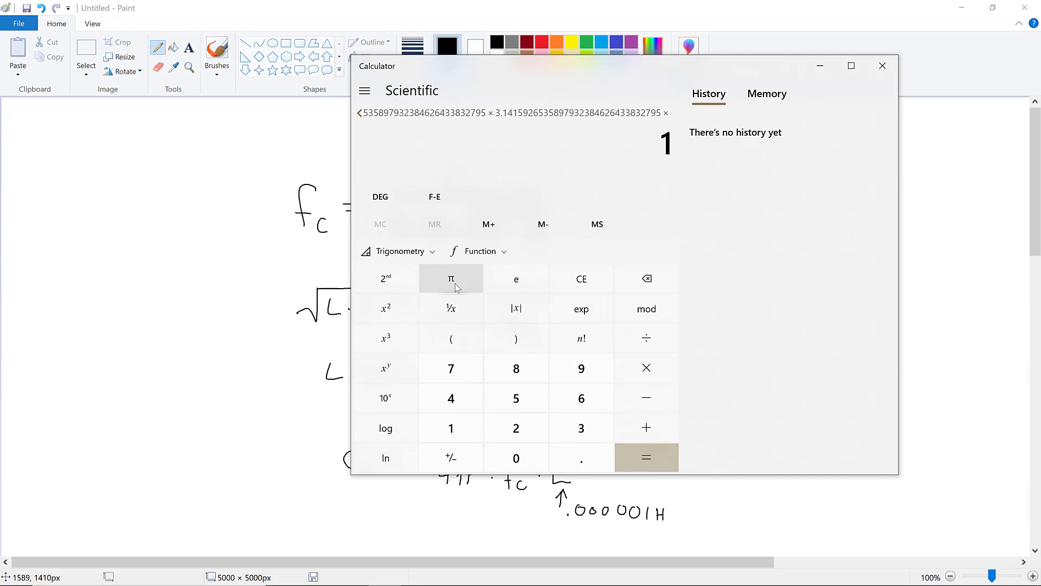
pyautogui.write('000')
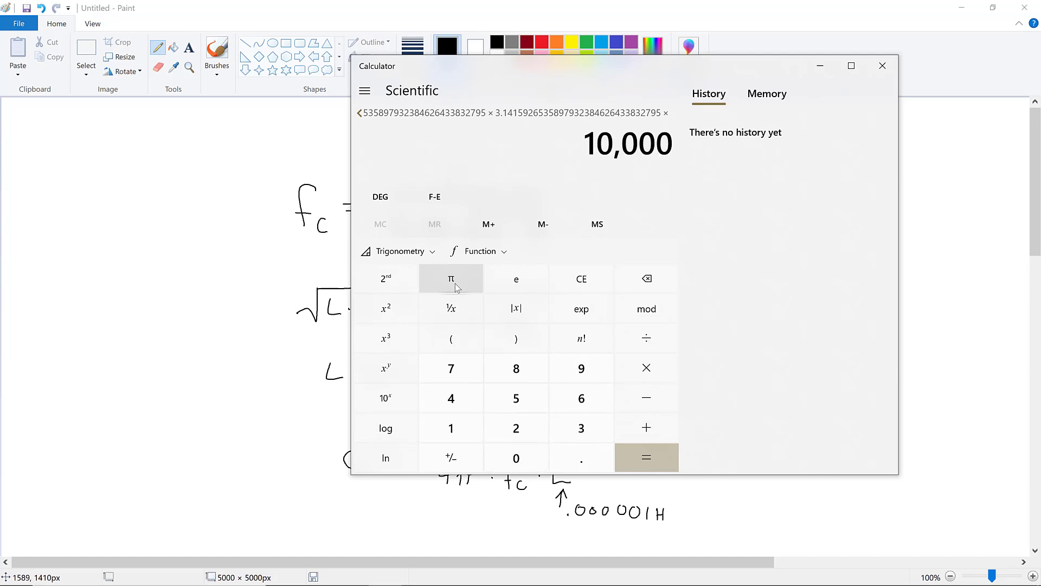
pyautogui.write('0*')
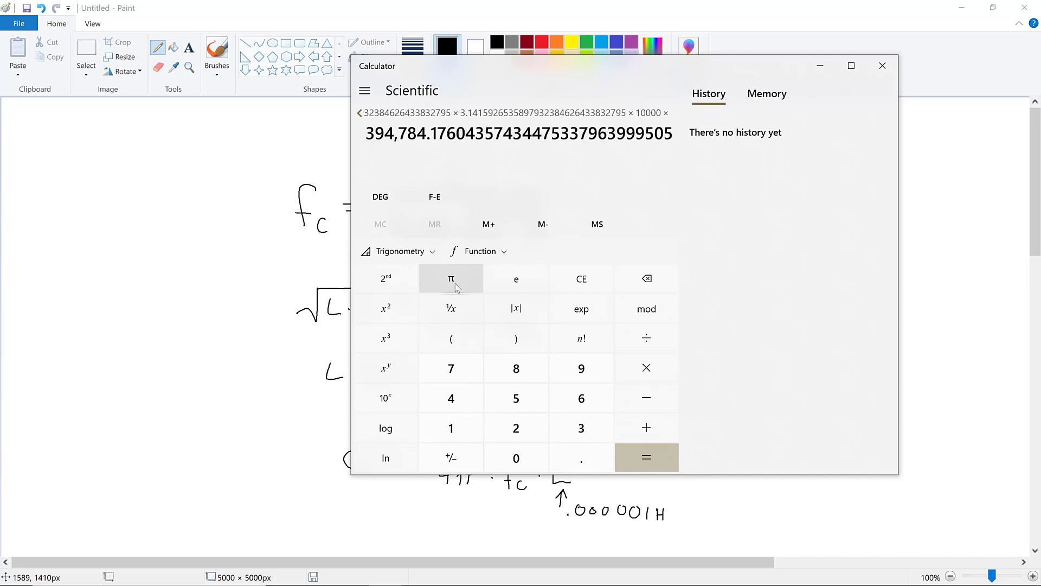
pyautogui.write('.')
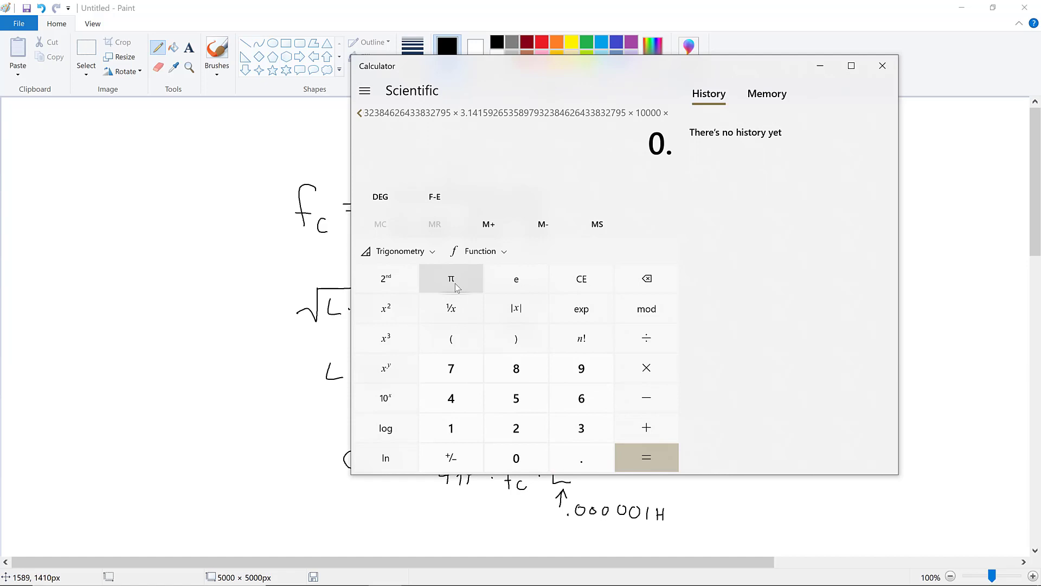
pyautogui.write('0000001')
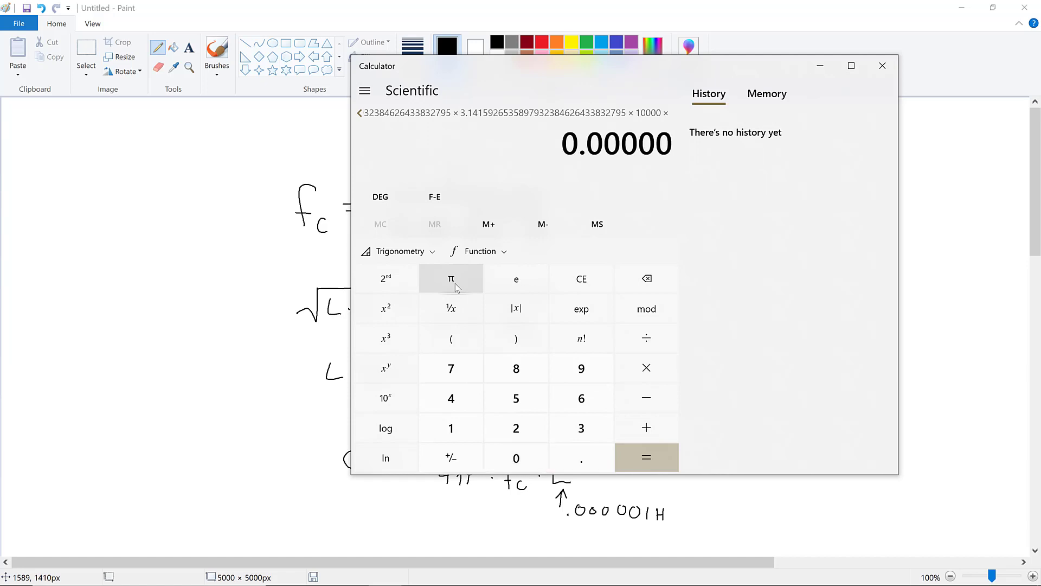
pyautogui.press('Return')
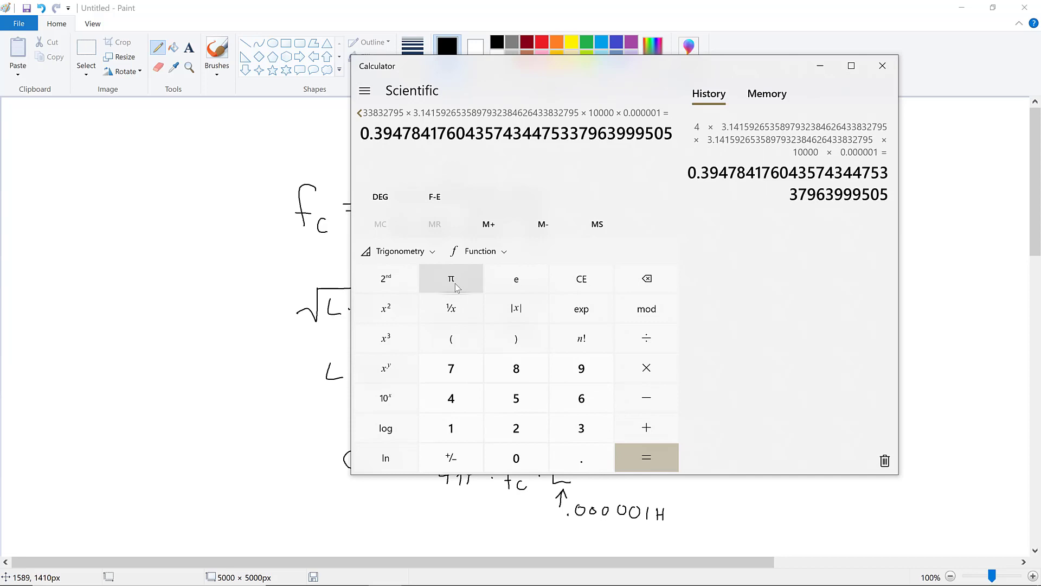
pyautogui.click(460, 310)
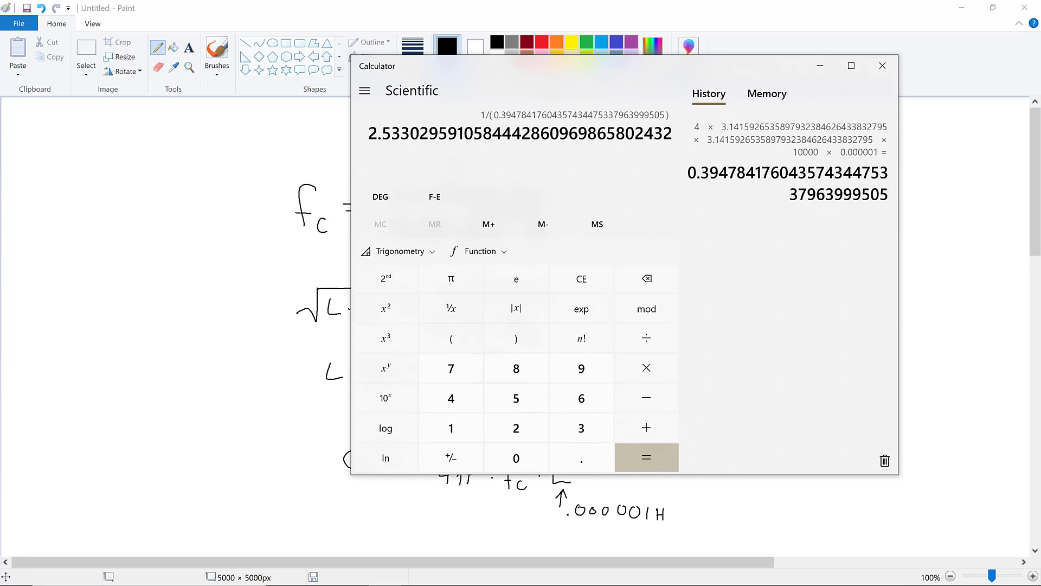
# Switch to Multisim Live and set capacitor C1's capacitance to 2.53 F.
pyautogui.moveTo(320, 583)
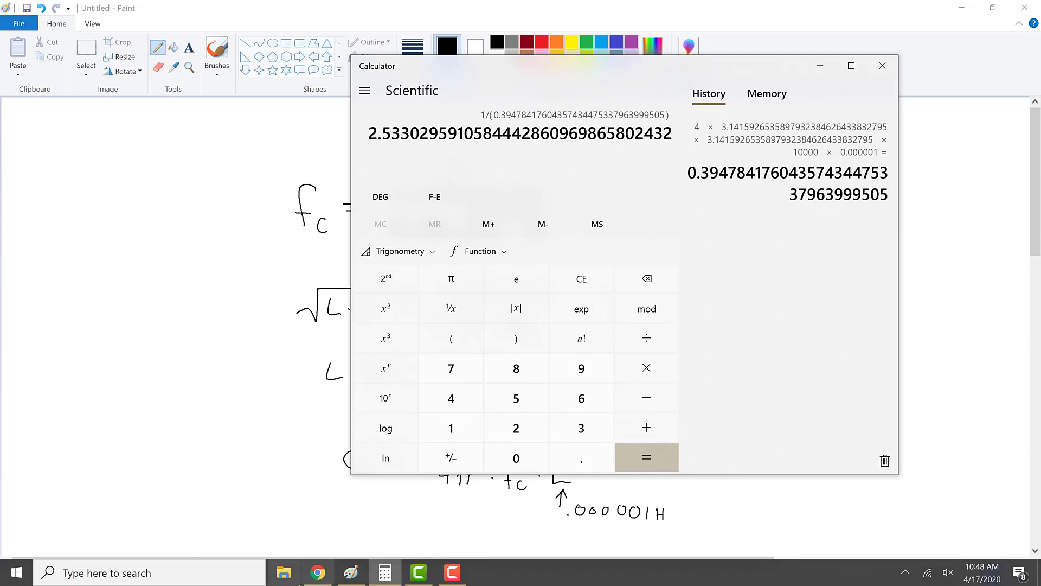
pyautogui.click(318, 574)
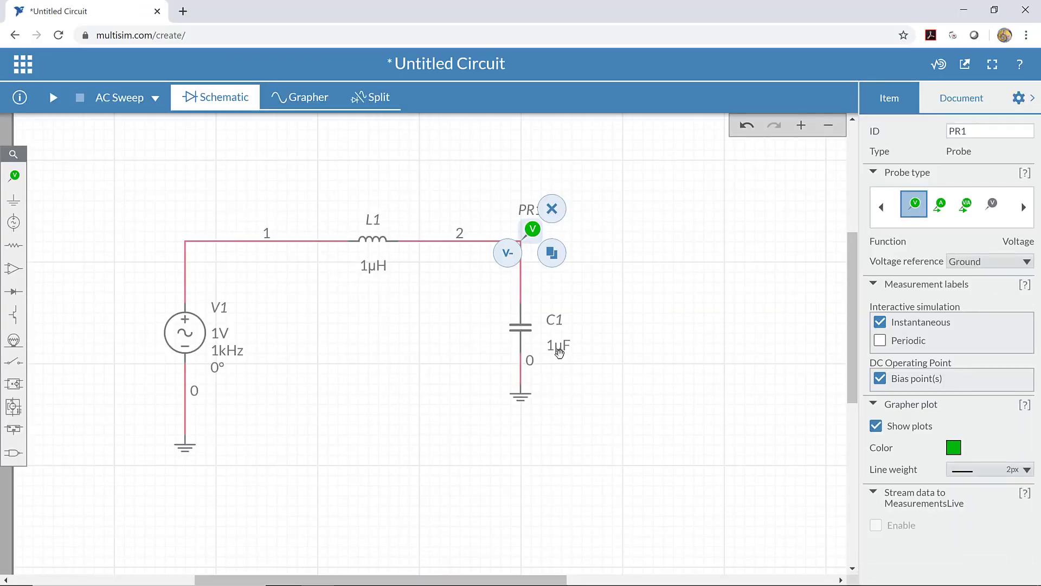
pyautogui.click(561, 352)
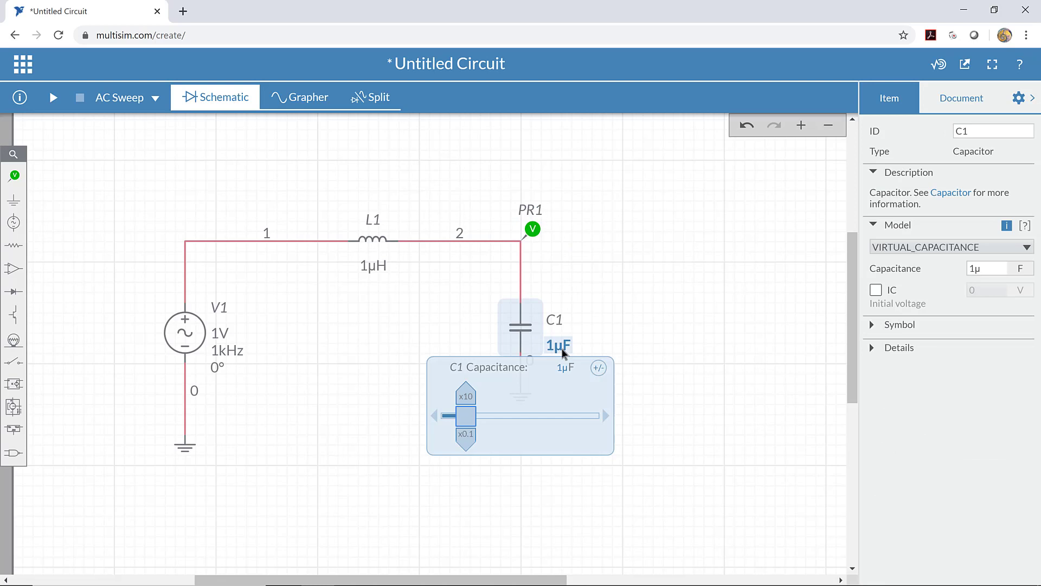
pyautogui.click(565, 367)
pyautogui.write('2.53')
pyautogui.press('Return')
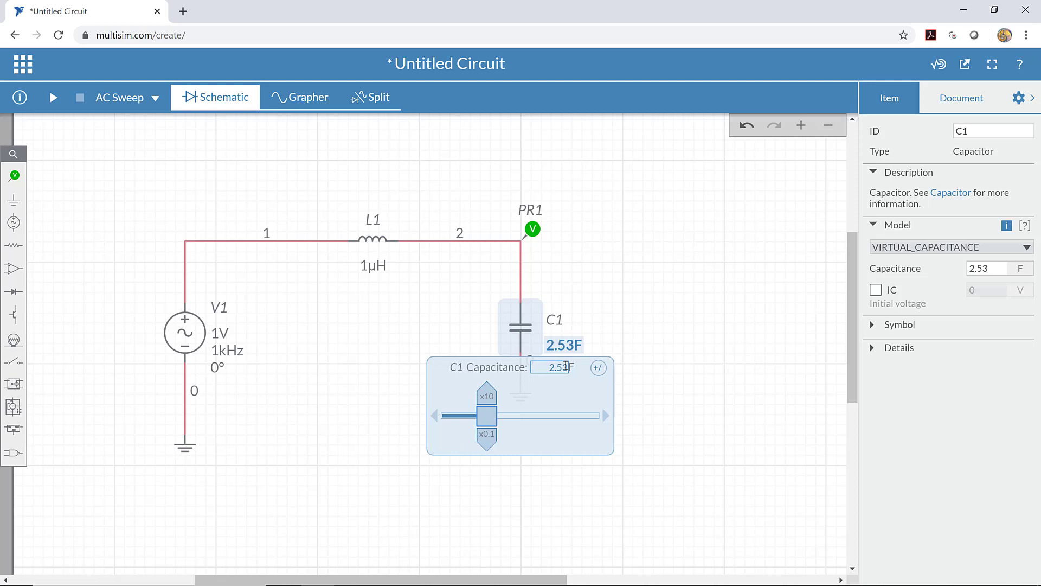
pyautogui.click(665, 288)
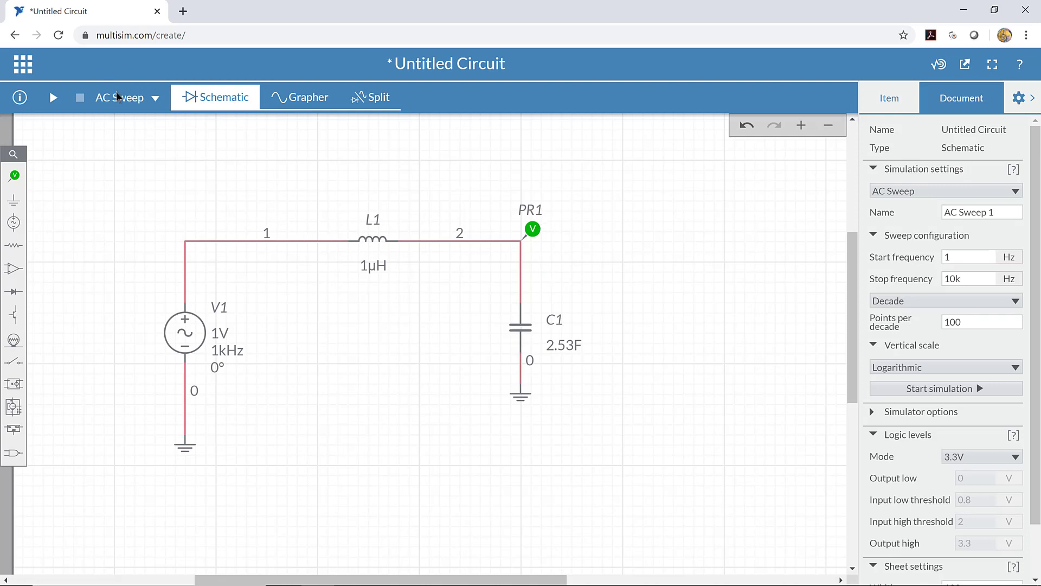
# Run the AC sweep with only the magnitude trace shown and examine its roll-off, resonance peak and low-frequency passband.
pyautogui.click(54, 98)
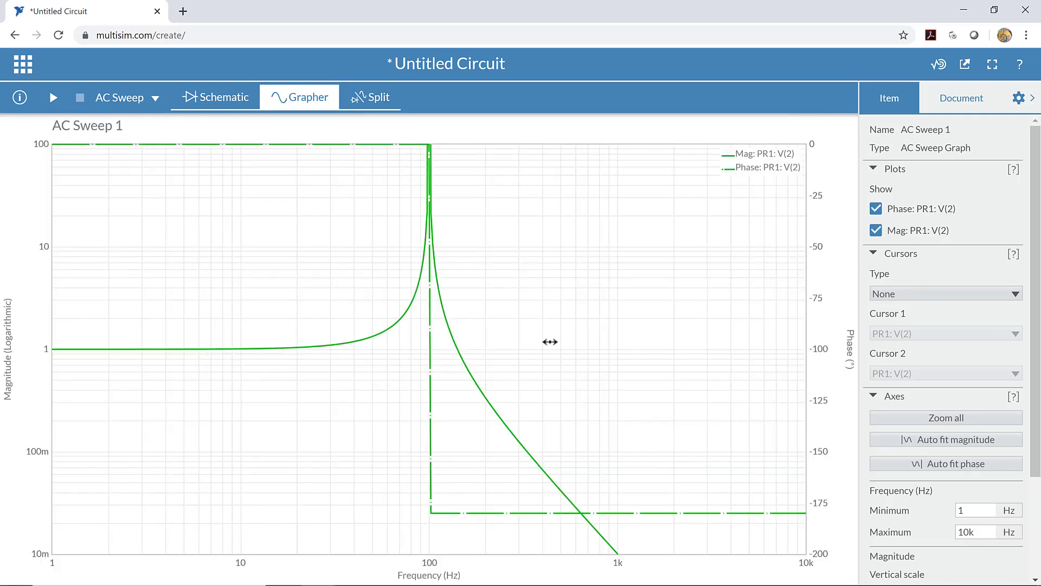
pyautogui.click(876, 210)
pyautogui.click(875, 212)
pyautogui.click(875, 212)
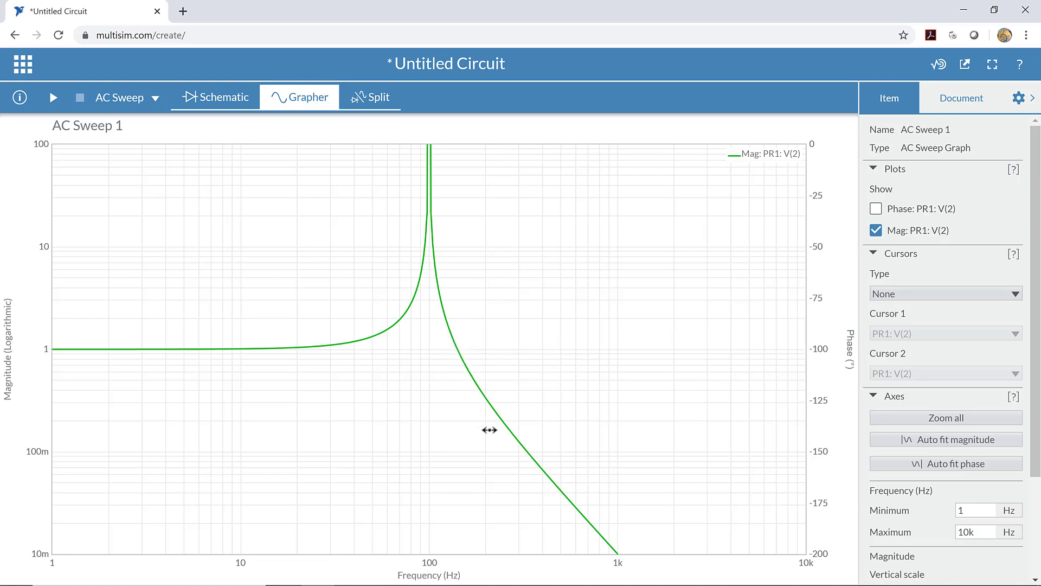
pyautogui.moveTo(559, 486)
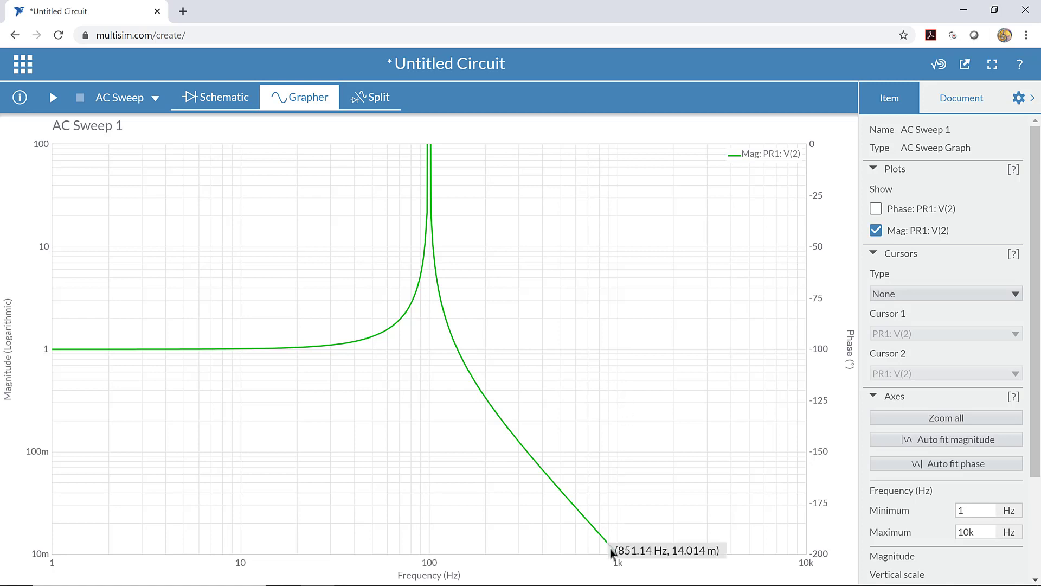
pyautogui.moveTo(617, 553)
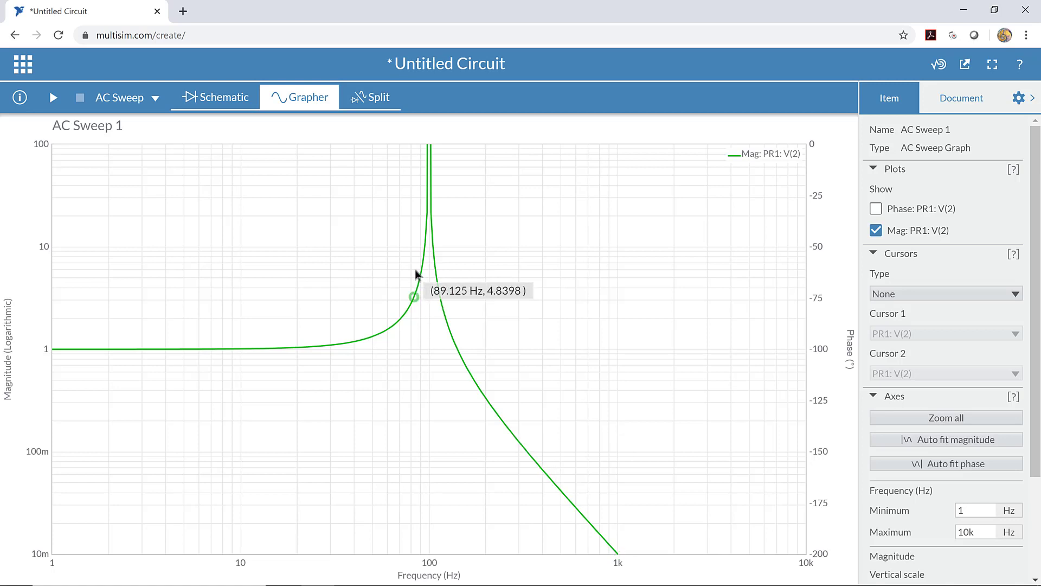
pyautogui.moveTo(426, 255)
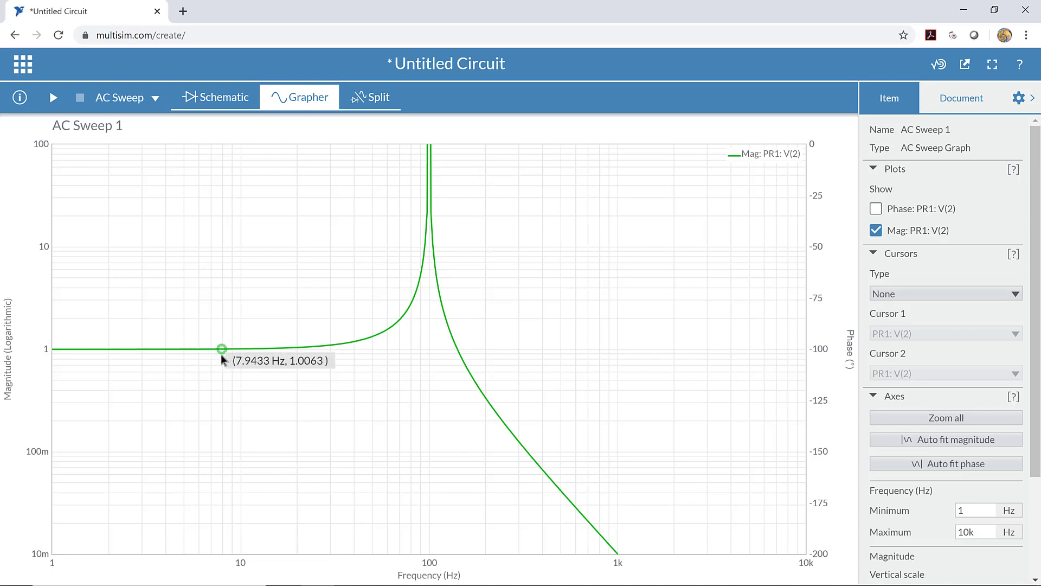
pyautogui.moveTo(205, 351)
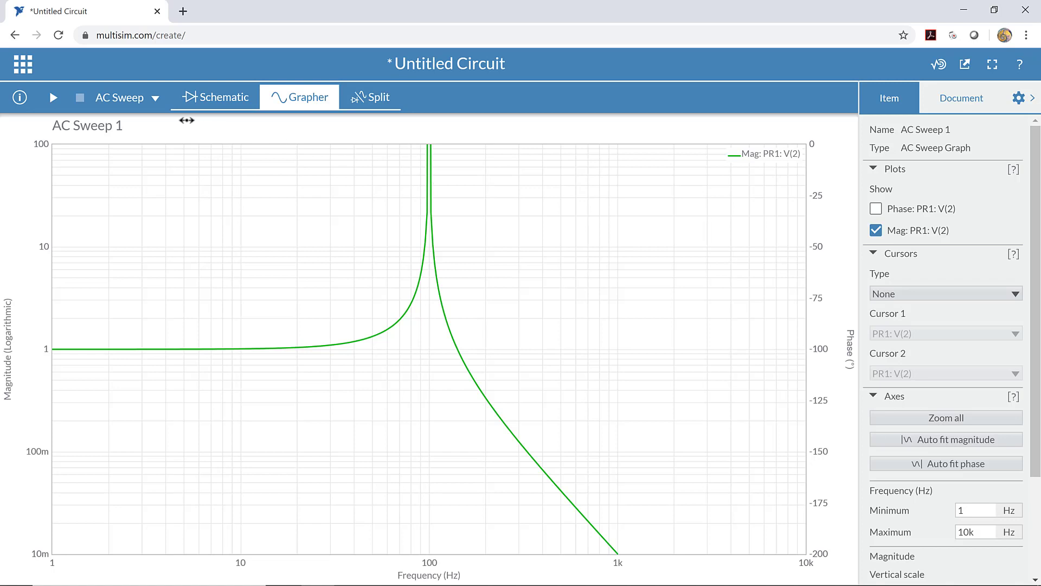
# Delete the wire between V1 and L1 in the schematic and place a resistor in the gap, in line with L1.
pyautogui.click(212, 99)
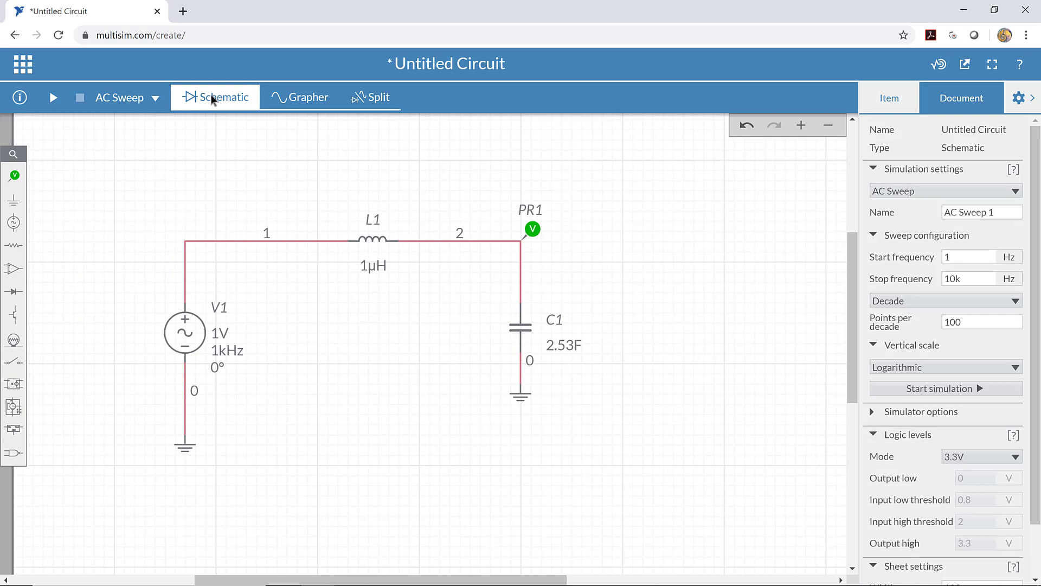
pyautogui.click(270, 243)
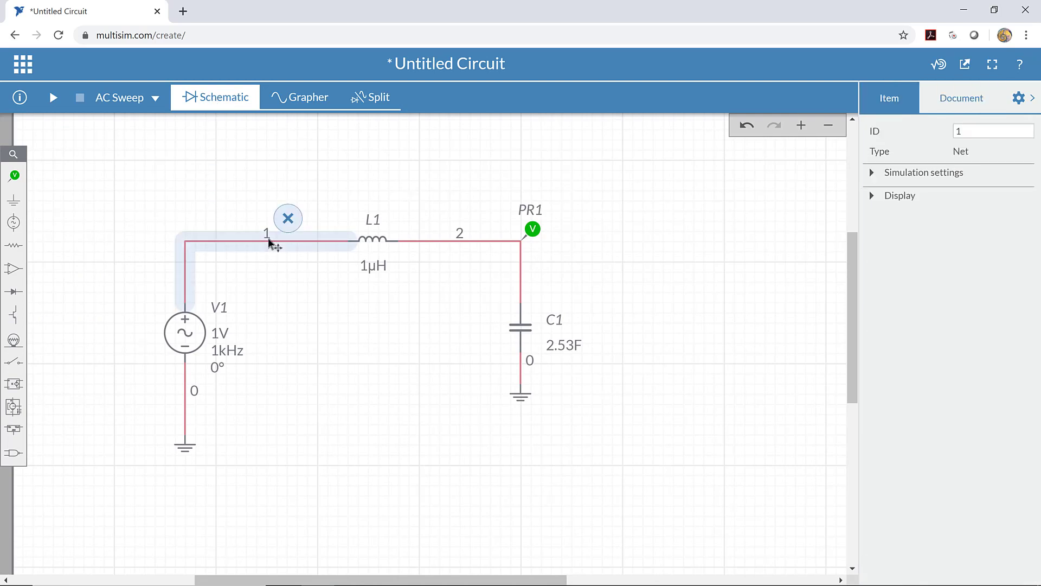
pyautogui.press('Delete')
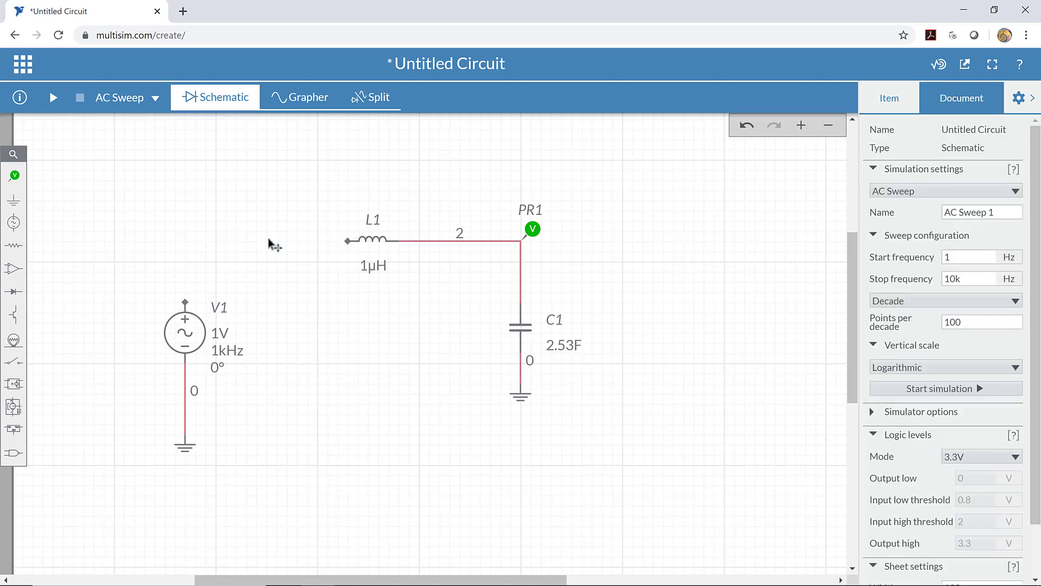
pyautogui.click(14, 247)
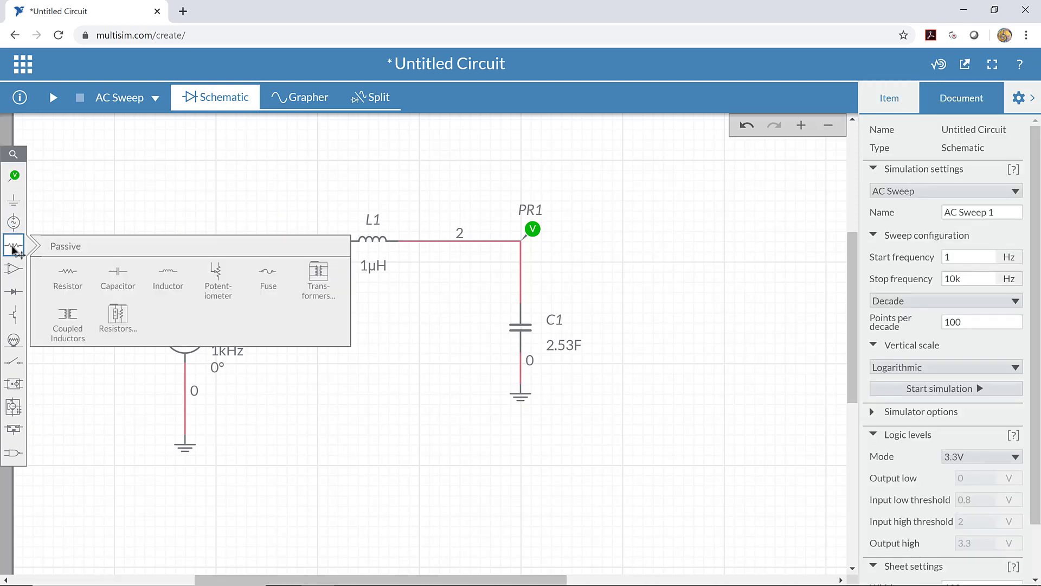
pyautogui.click(71, 274)
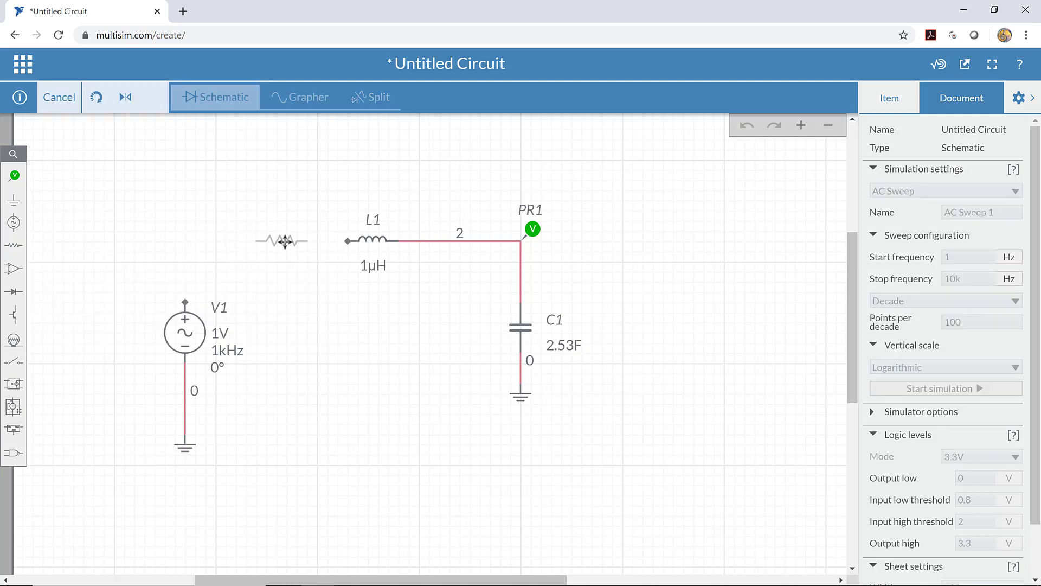
pyautogui.click(284, 241)
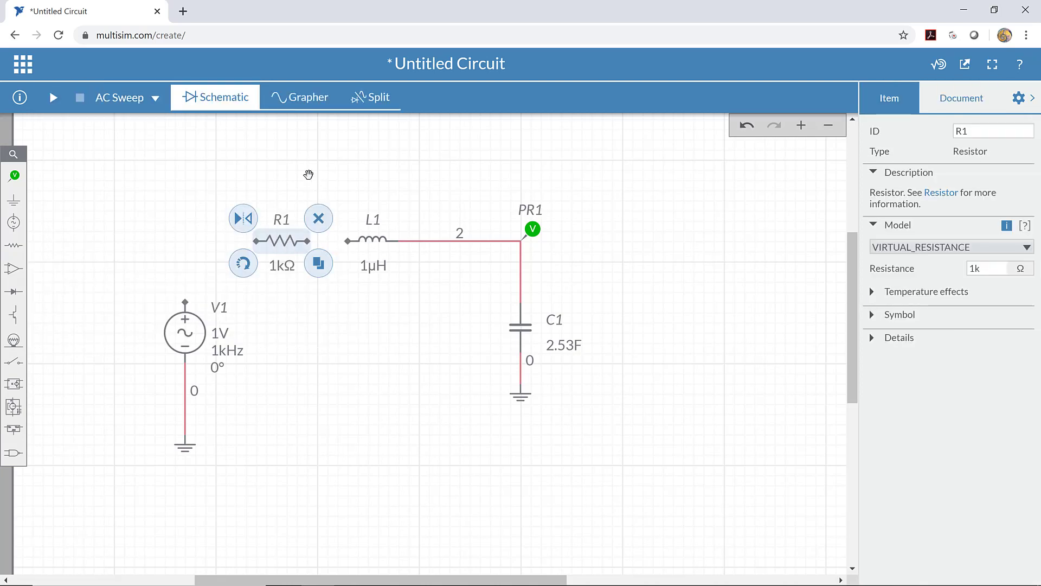
# Wire the resistor in series between inductor L1 and the positive terminal of source V1.
pyautogui.click(308, 240)
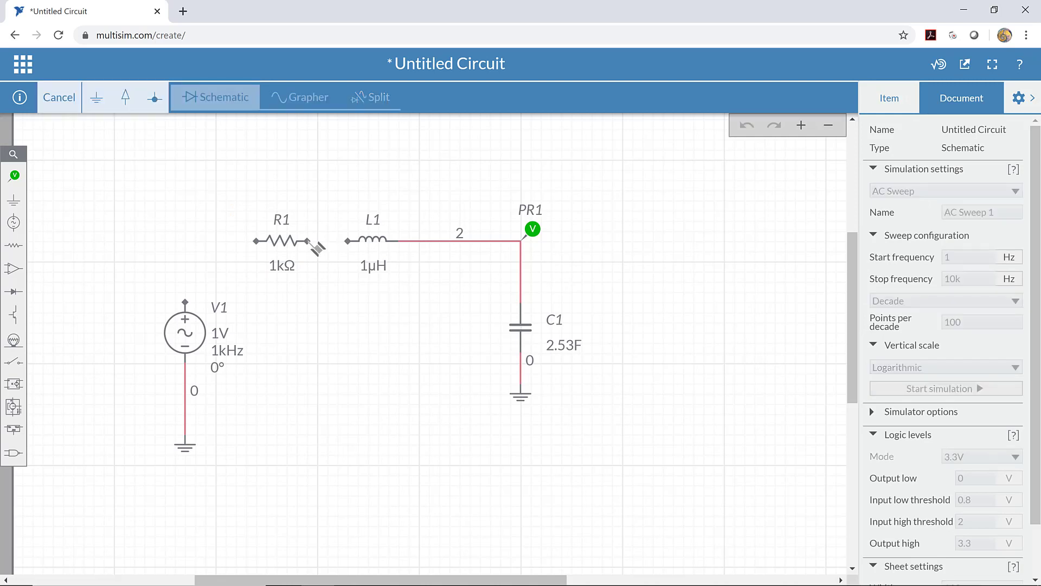
pyautogui.click(347, 240)
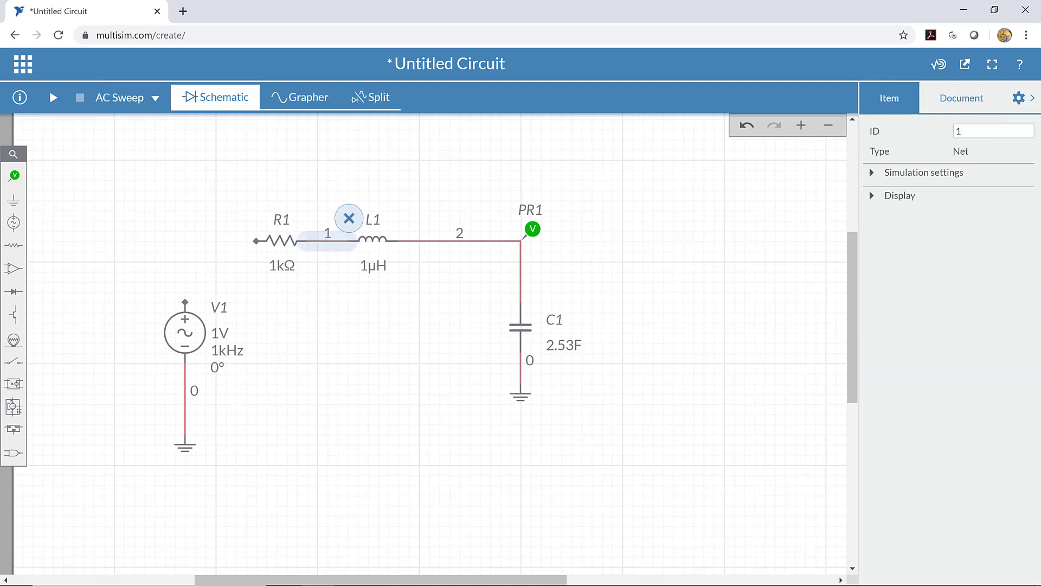
pyautogui.click(257, 241)
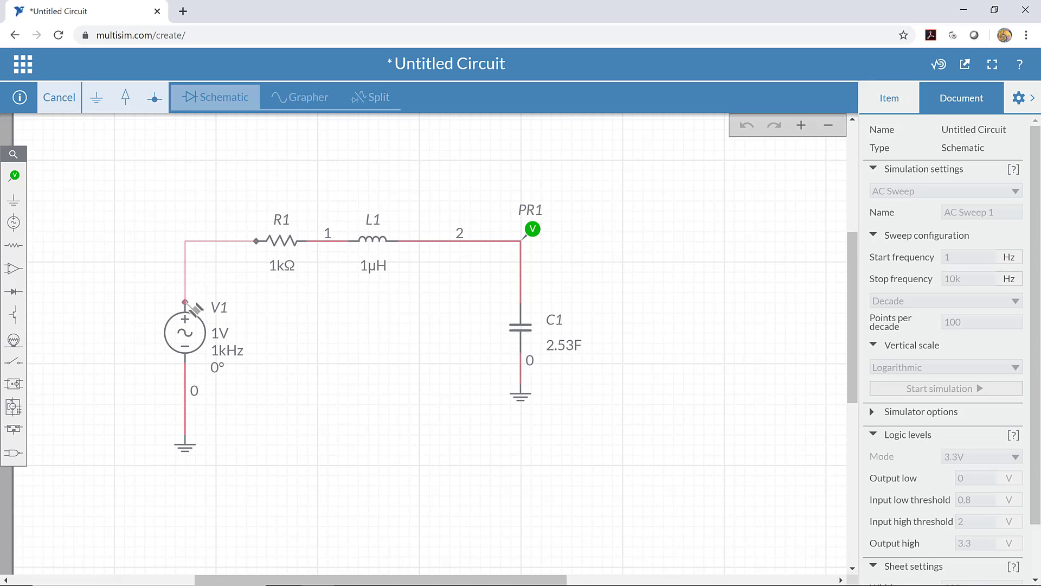
pyautogui.click(186, 301)
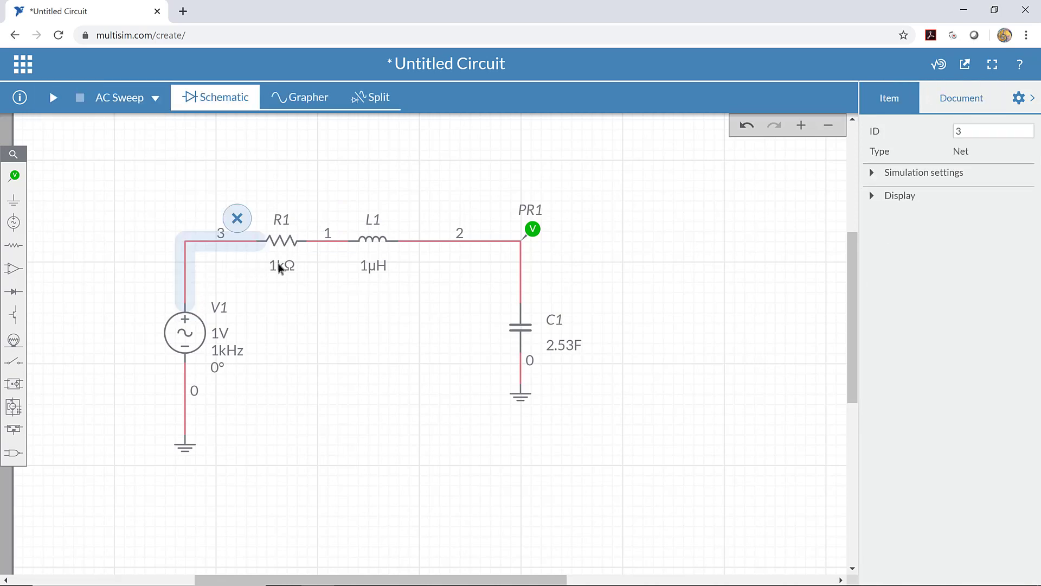
# Reduce resistor R1's resistance to 1.00 Ω.
pyautogui.click(280, 267)
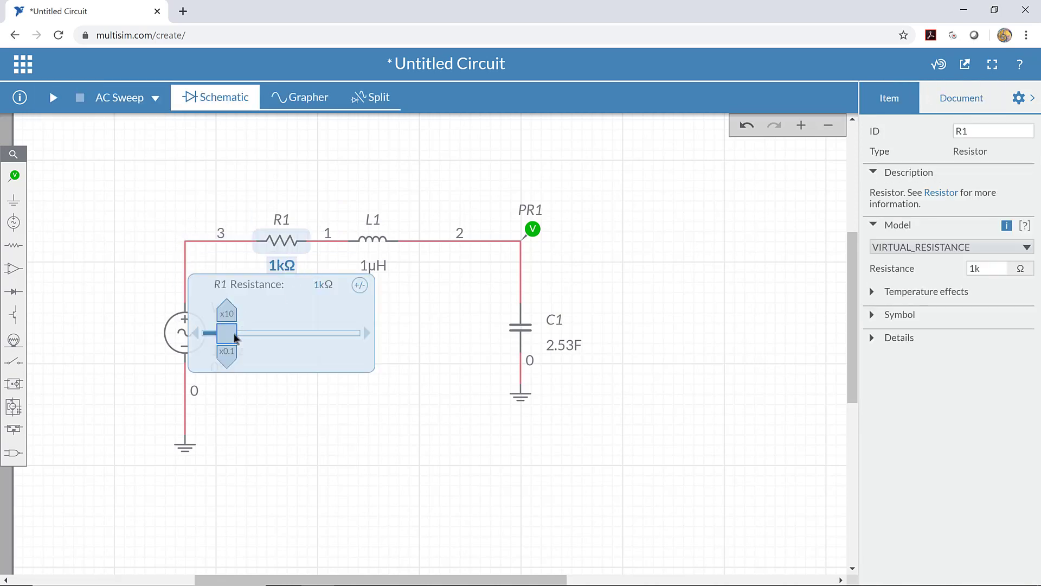
pyautogui.doubleClick(225, 355)
pyautogui.click(225, 355)
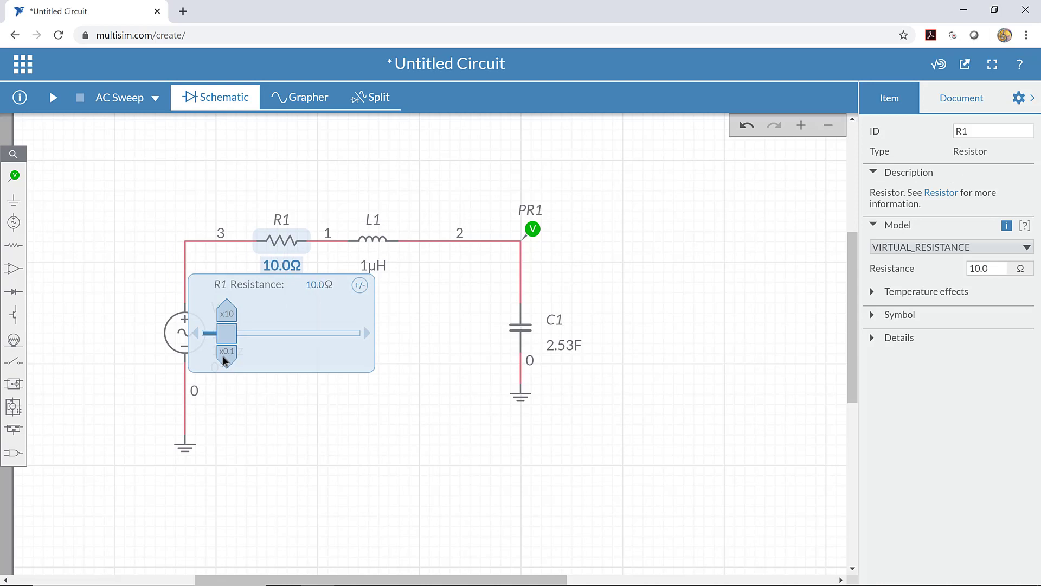
pyautogui.click(258, 390)
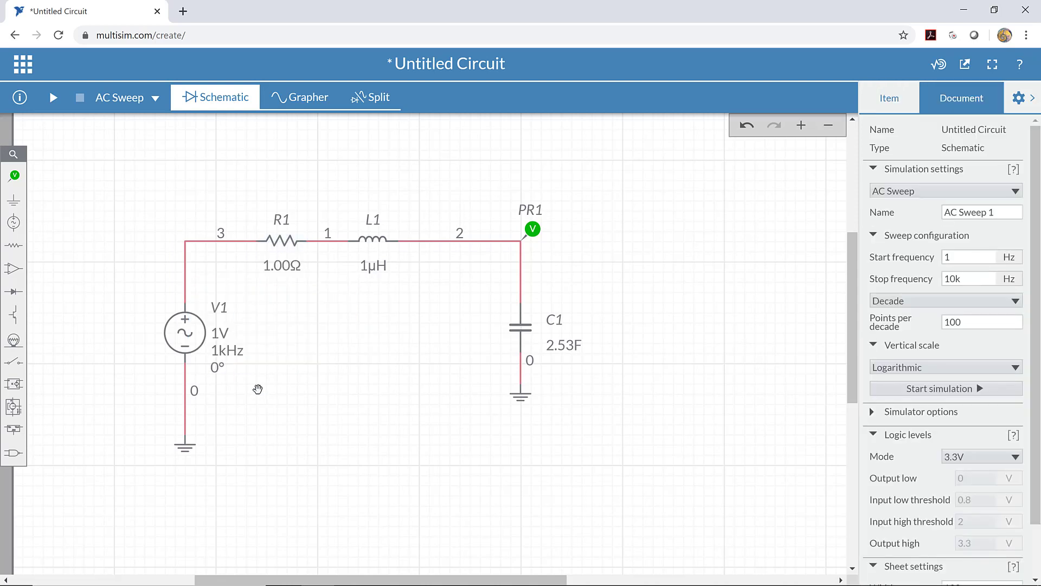
# Rerun the AC sweep with the series resistor, check the magnitude trace without phase, and return to the schematic.
pyautogui.click(53, 100)
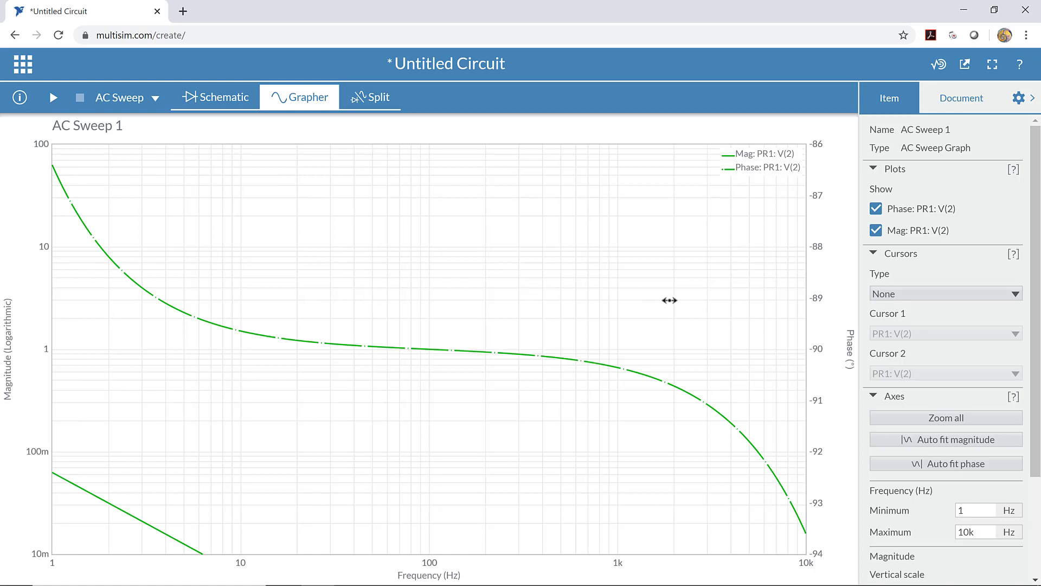
pyautogui.click(876, 209)
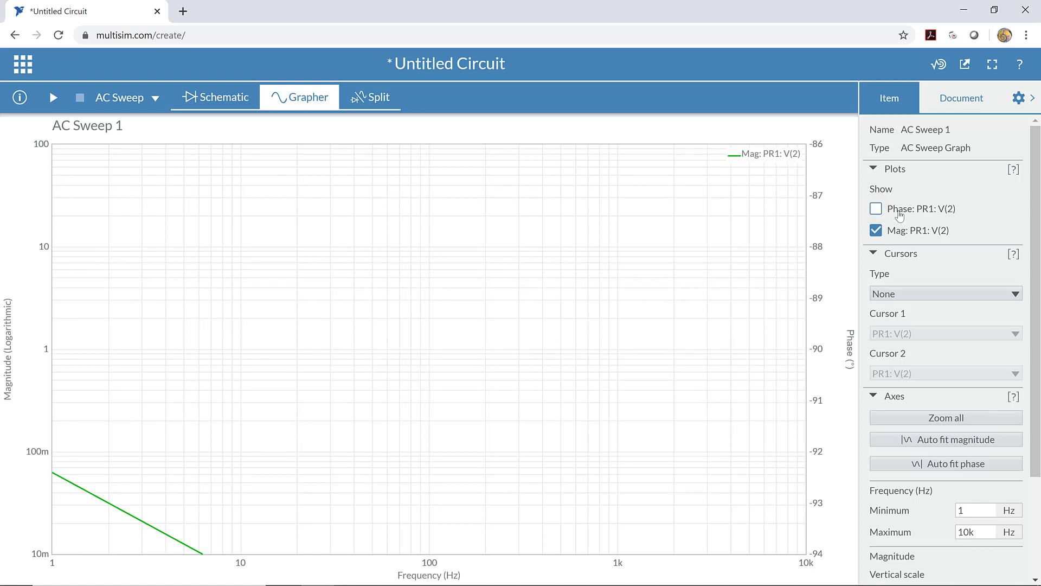
pyautogui.moveTo(1037, 288); pyautogui.dragTo(1039, 470)
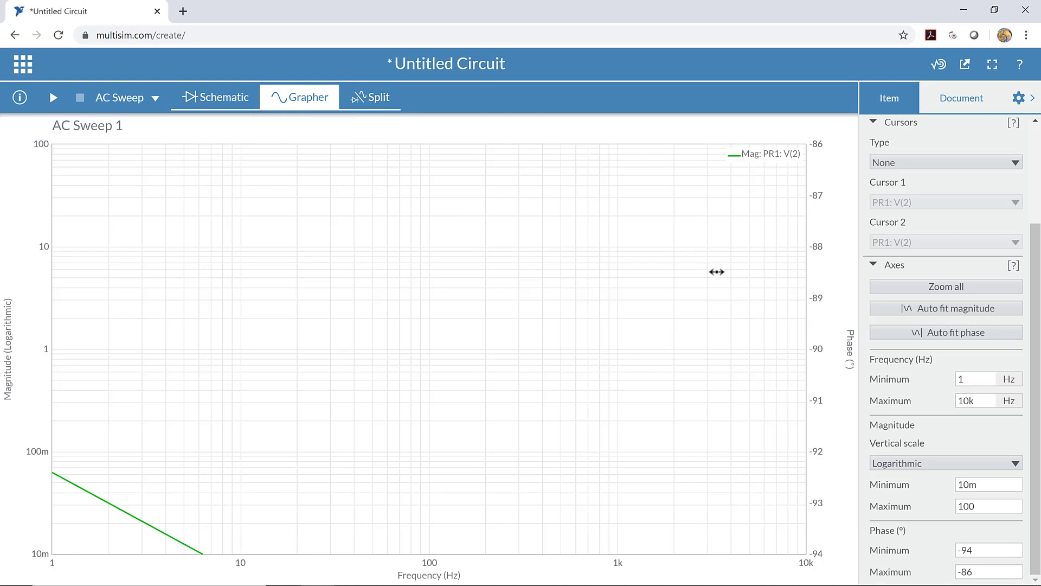
pyautogui.click(212, 100)
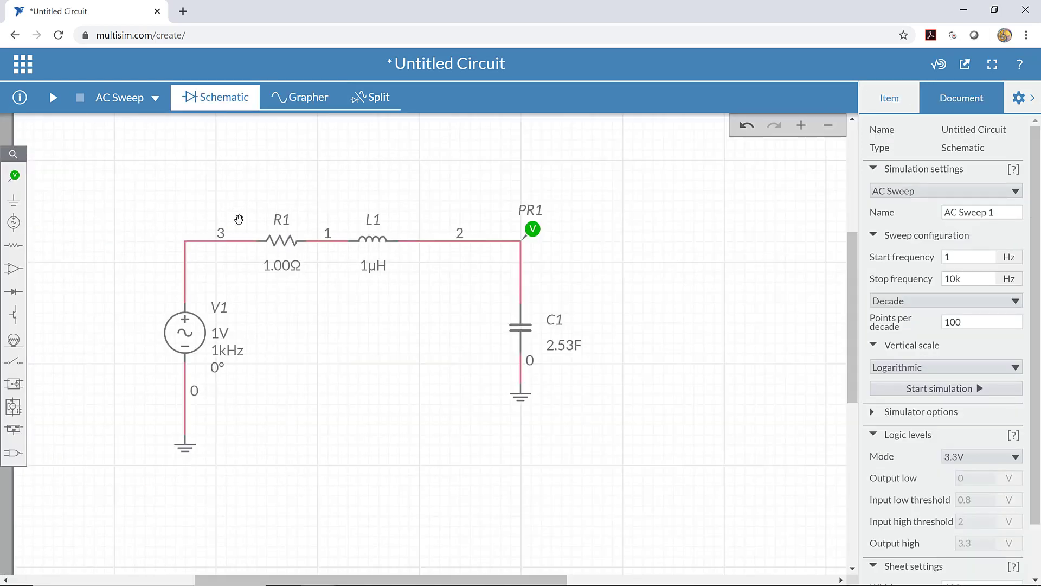
# Reduce resistor R1's resistance to 10.0 mΩ and rerun the AC sweep.
pyautogui.click(279, 270)
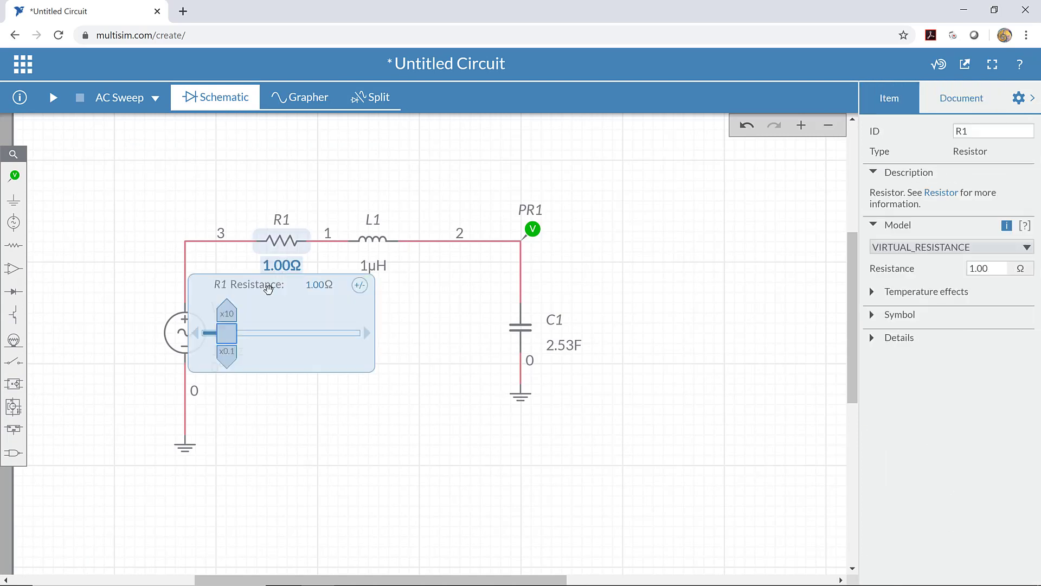
pyautogui.click(228, 353)
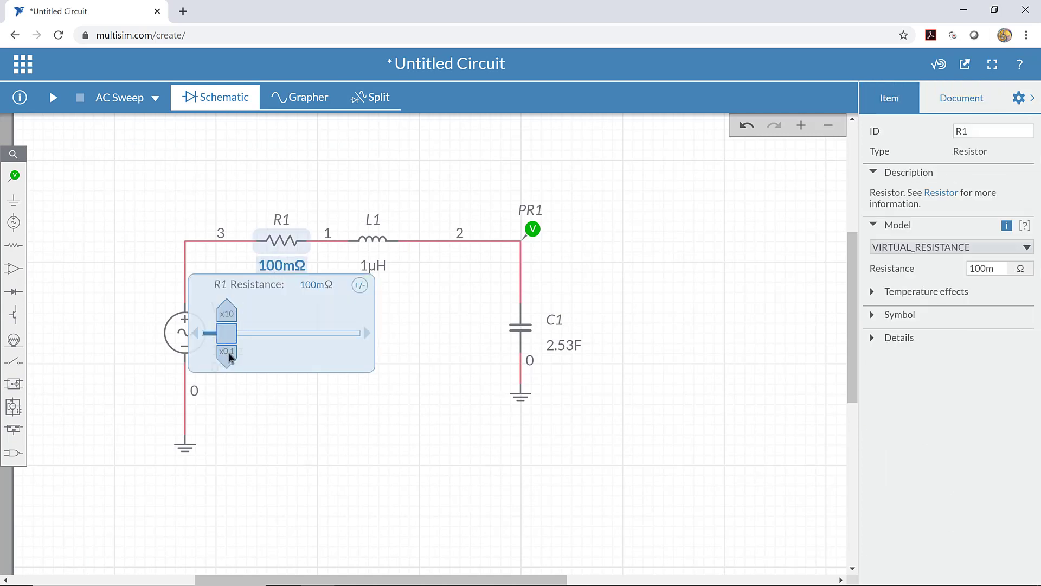
pyautogui.click(228, 353)
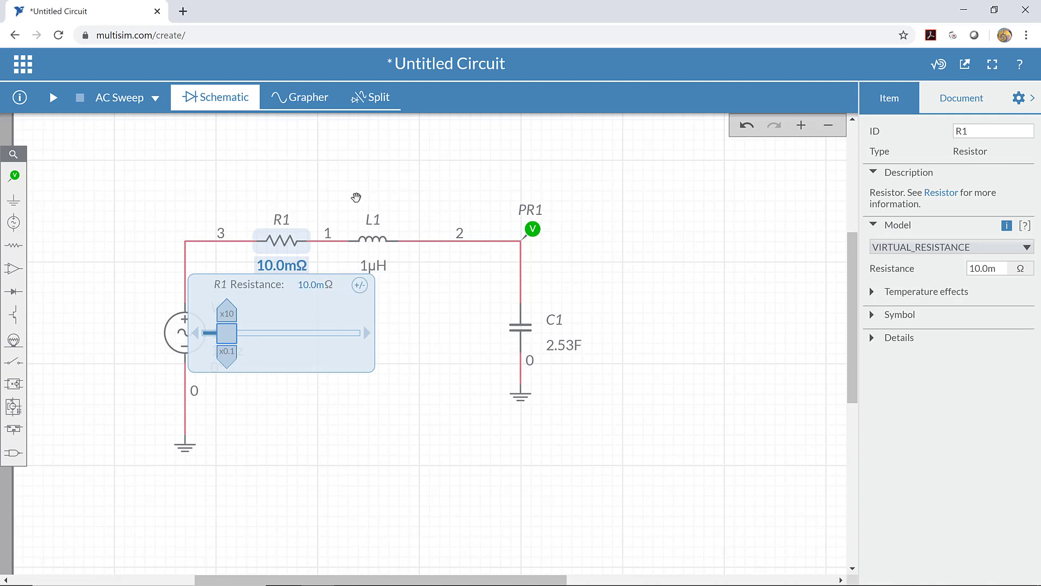
pyautogui.click(356, 197)
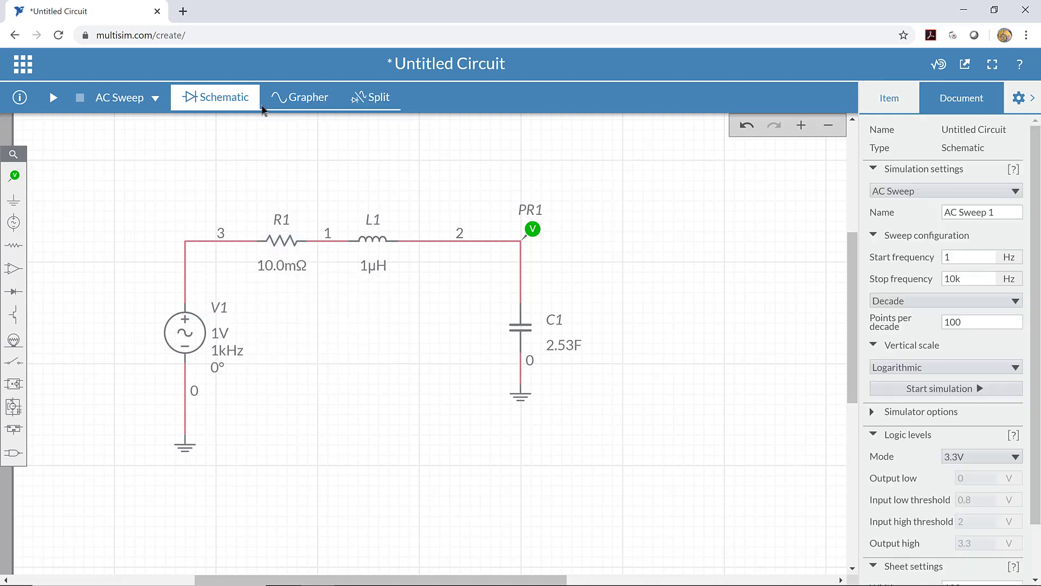
pyautogui.click(53, 98)
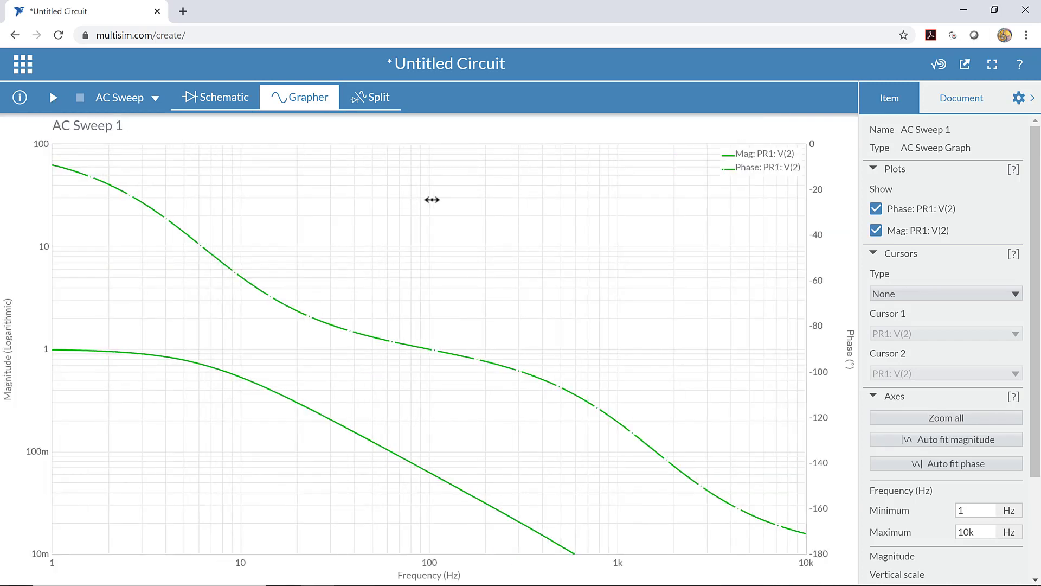
# Hide the phase trace of PR1 and set the magnitude axis maximum to 1, returning to the schematic after viewing the curve.
pyautogui.click(877, 209)
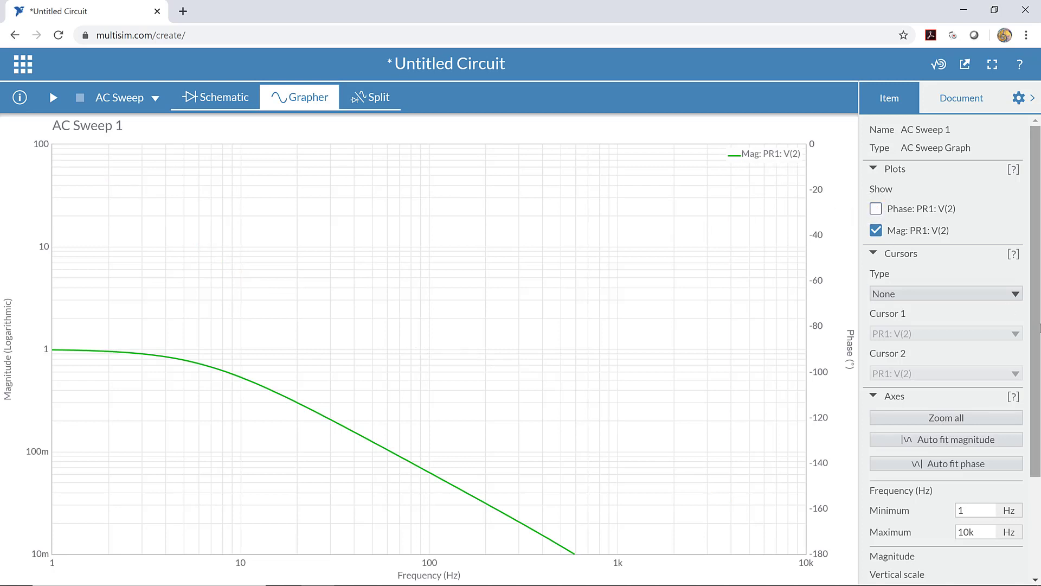
pyautogui.moveTo(1038, 327); pyautogui.dragTo(1031, 480)
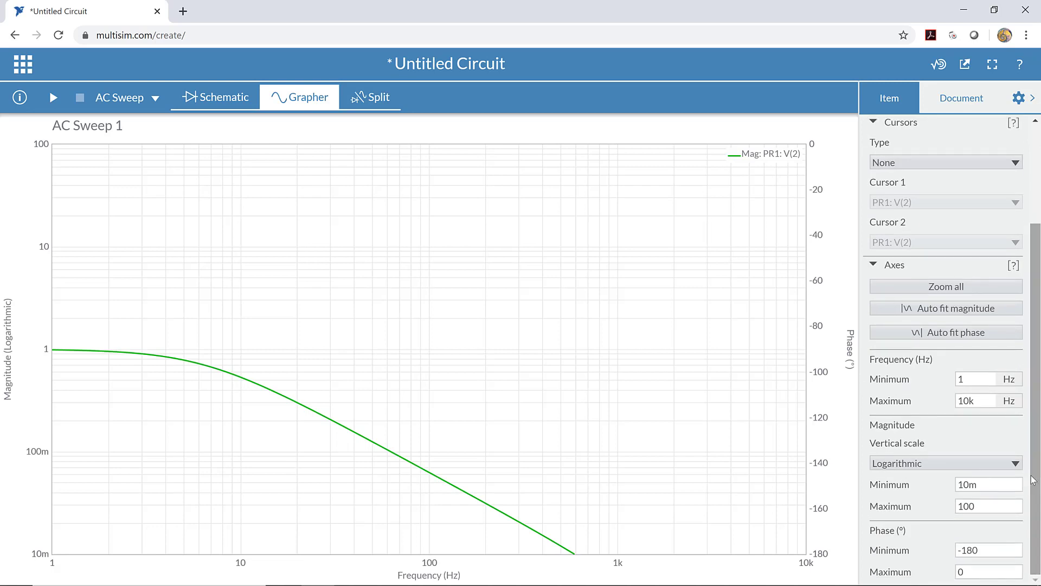
pyautogui.click(970, 549)
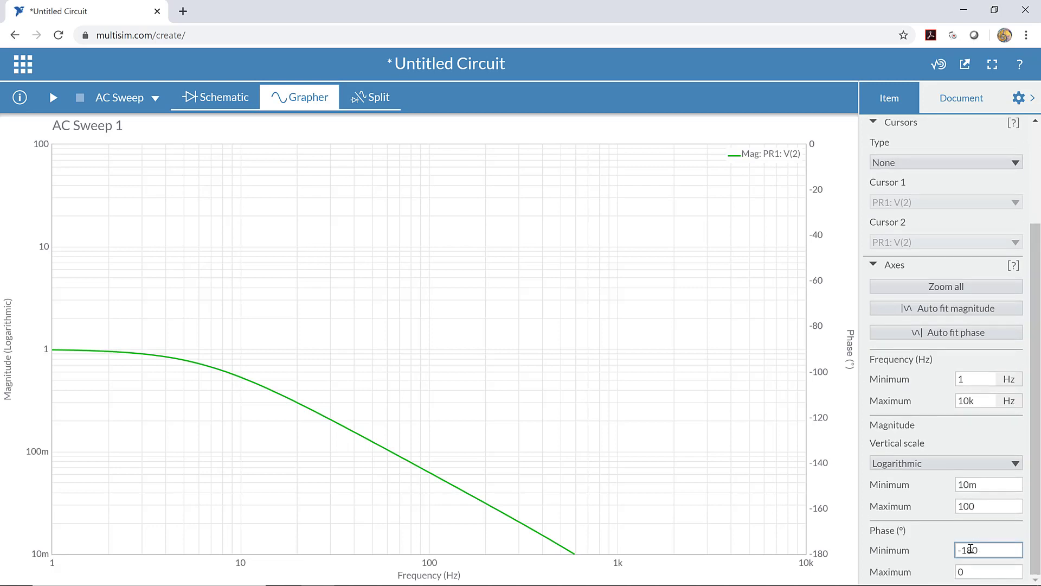
pyautogui.click(976, 485)
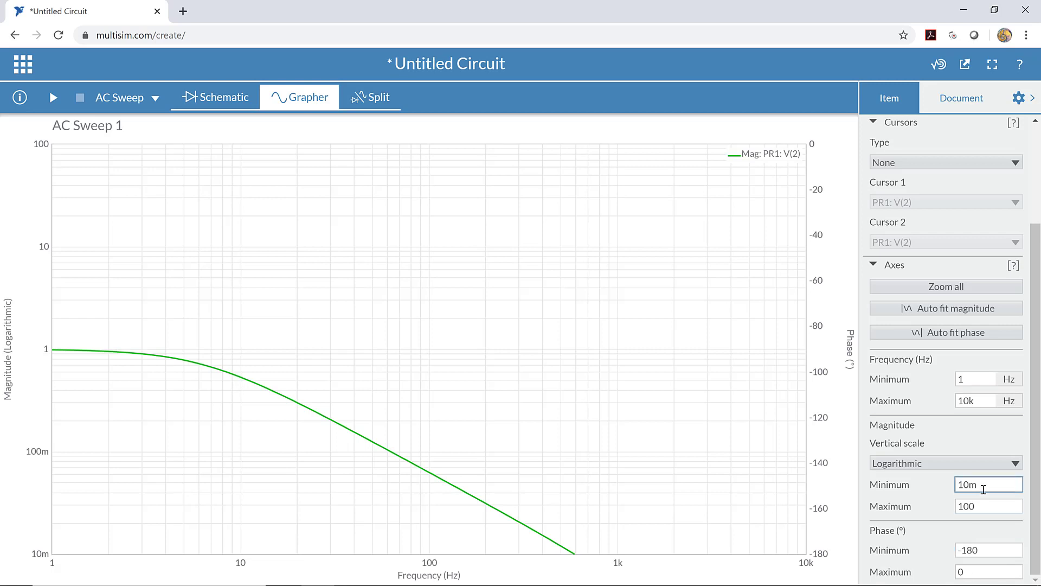
pyautogui.click(976, 506)
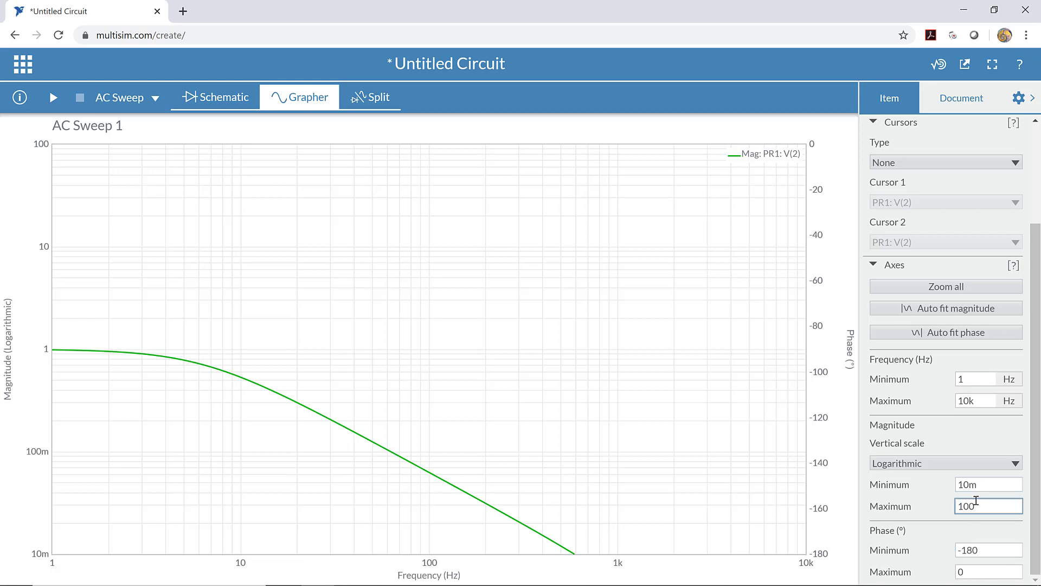
pyautogui.doubleClick(976, 506)
pyautogui.write('1')
pyautogui.press('Return')
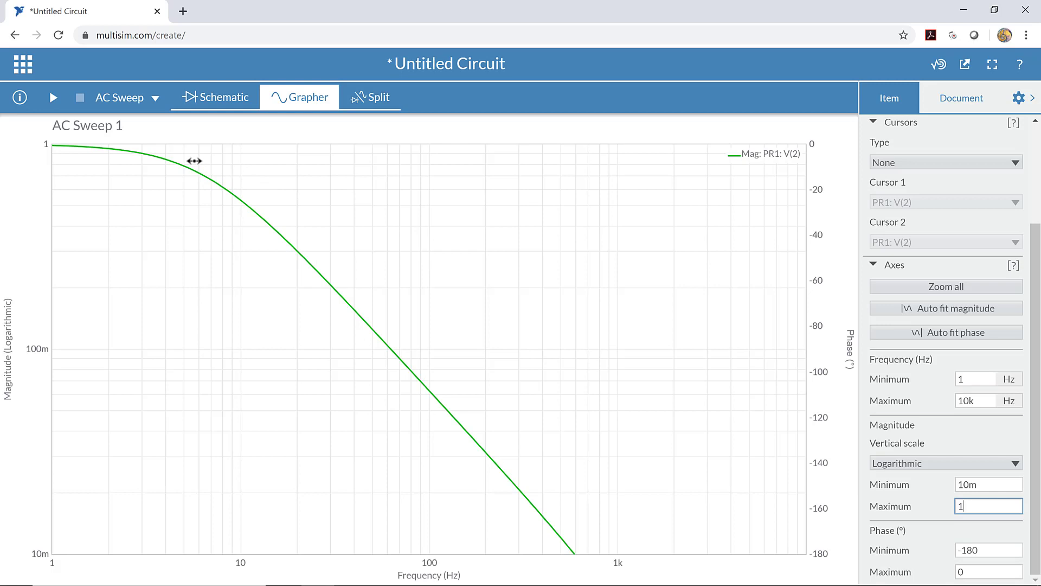
pyautogui.click(236, 98)
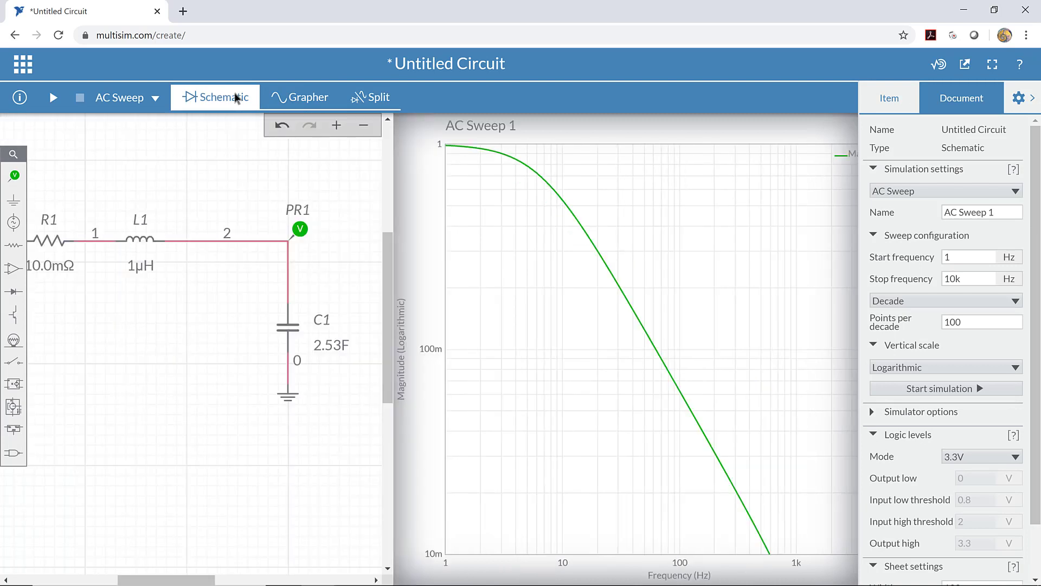